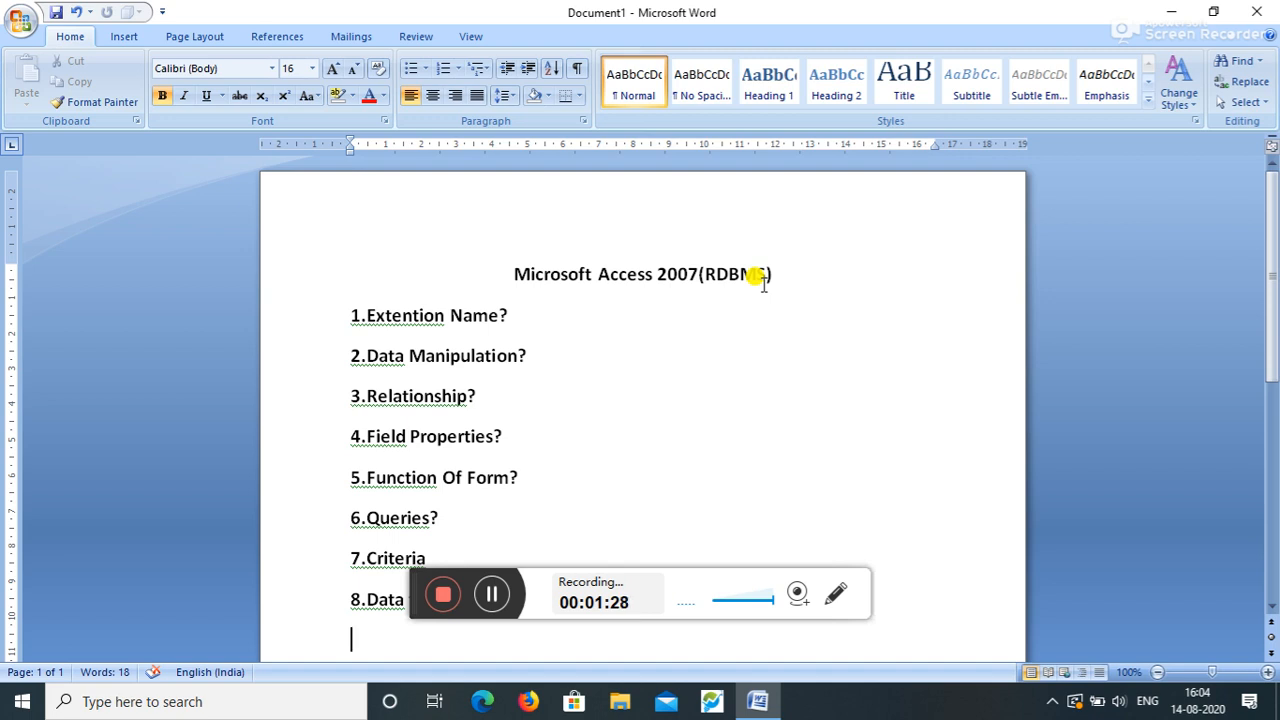
scroll(515, 455, "down", 3)
scroll(494, 462, "up", 3)
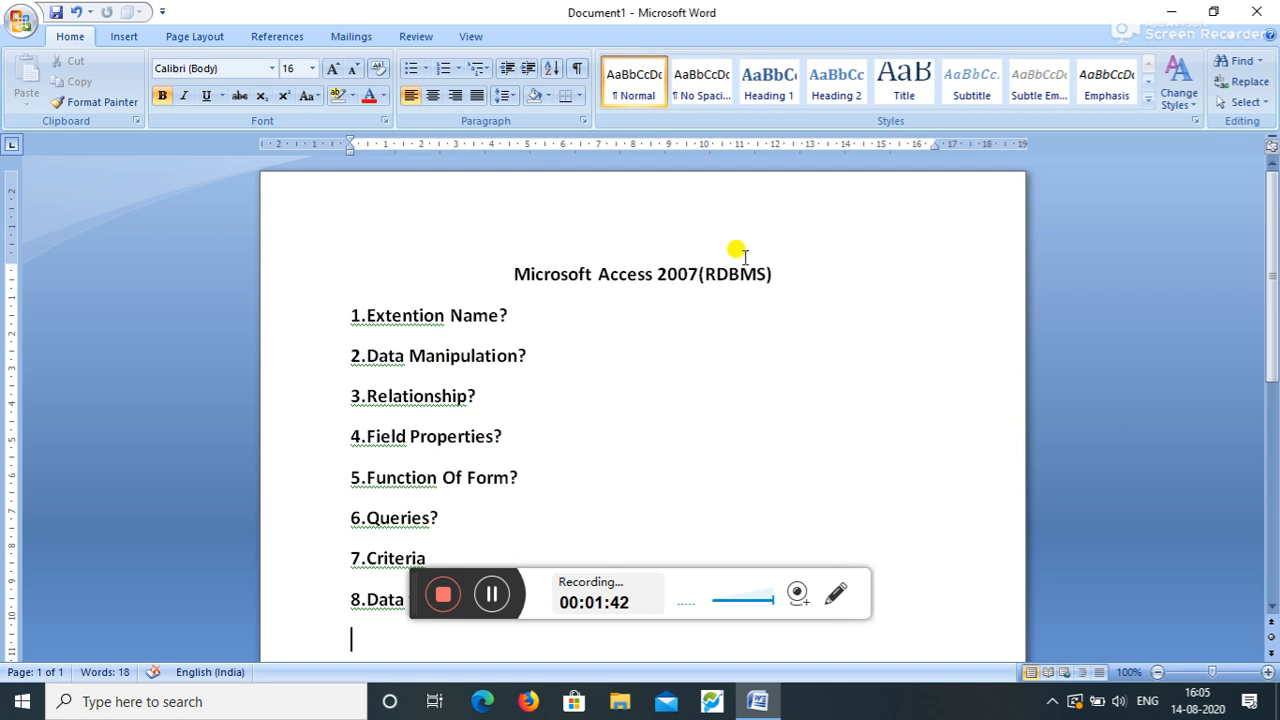
- Minimize the Word document, search Windows for "access" and launch Microsoft Office Access 2007
left_click(1171, 11)
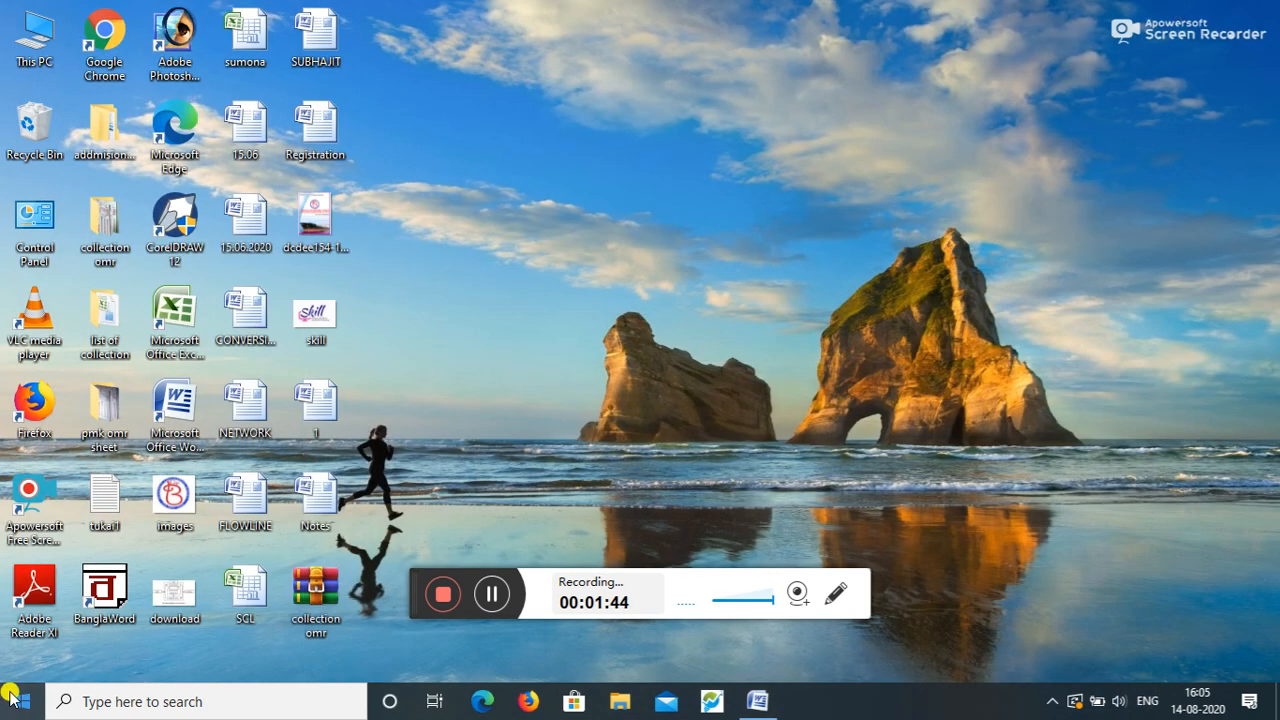
left_click(22, 701)
left_click(100, 704)
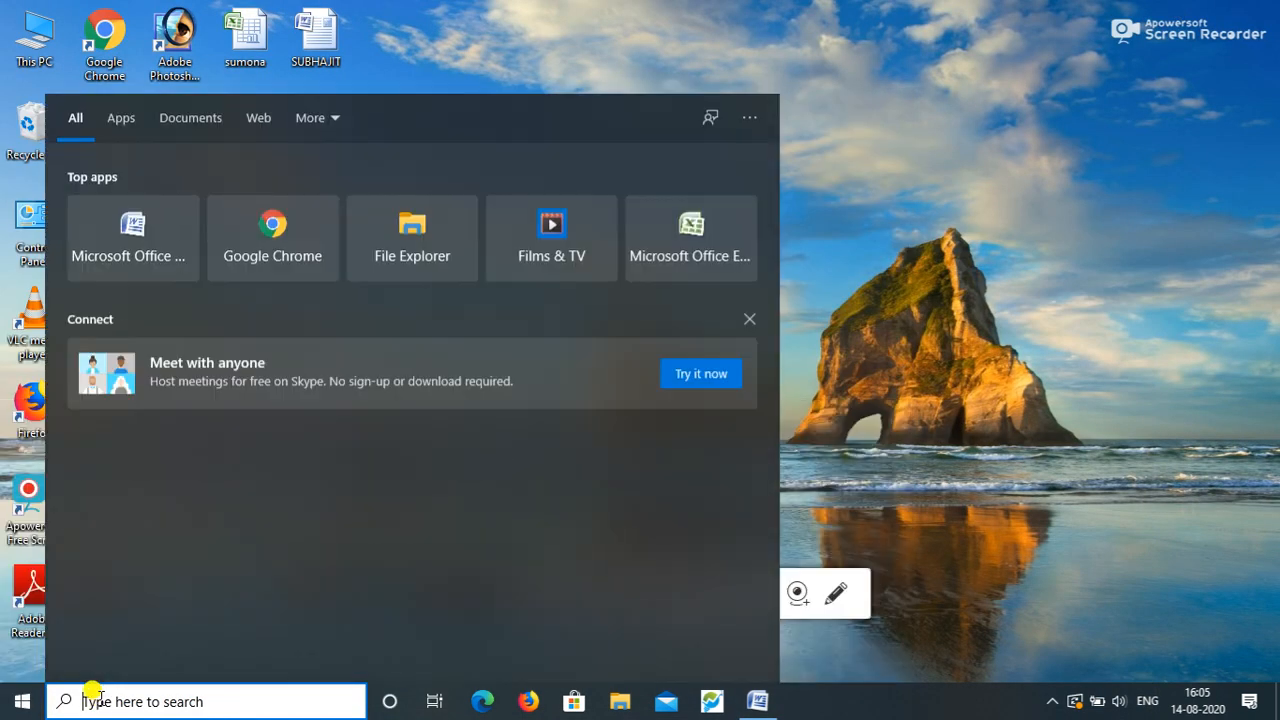
type("access")
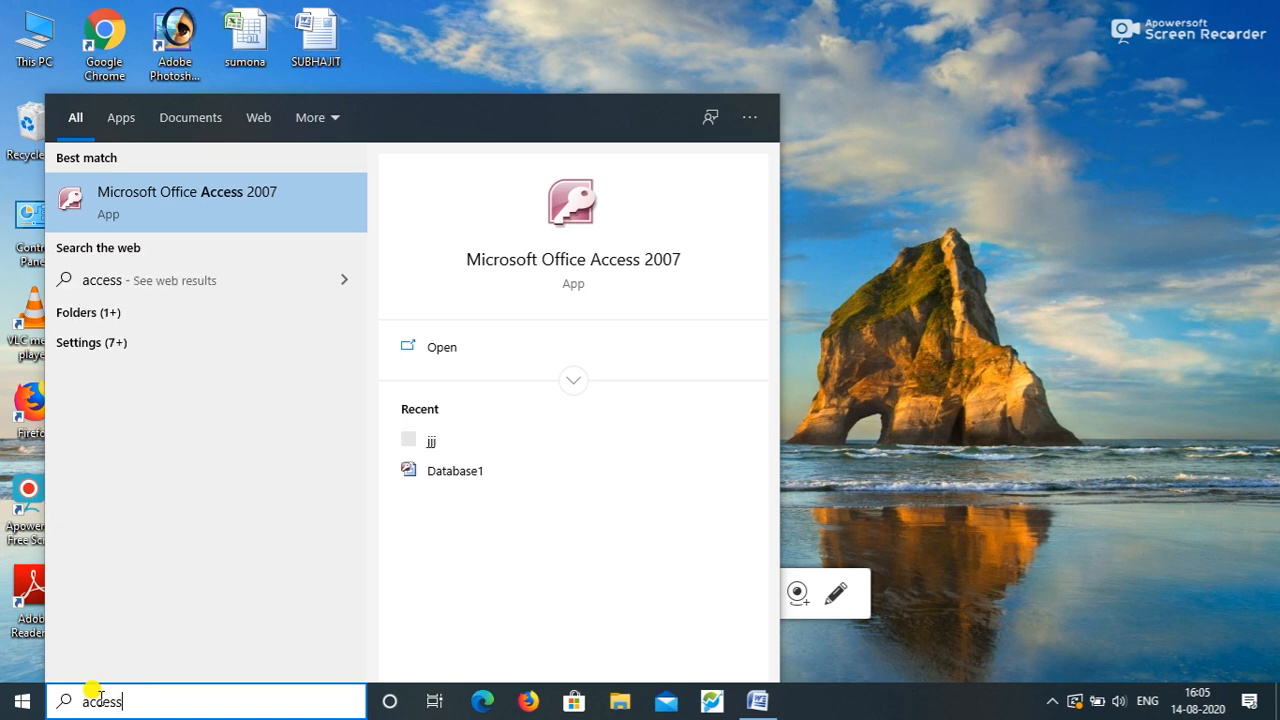
left_click(217, 205)
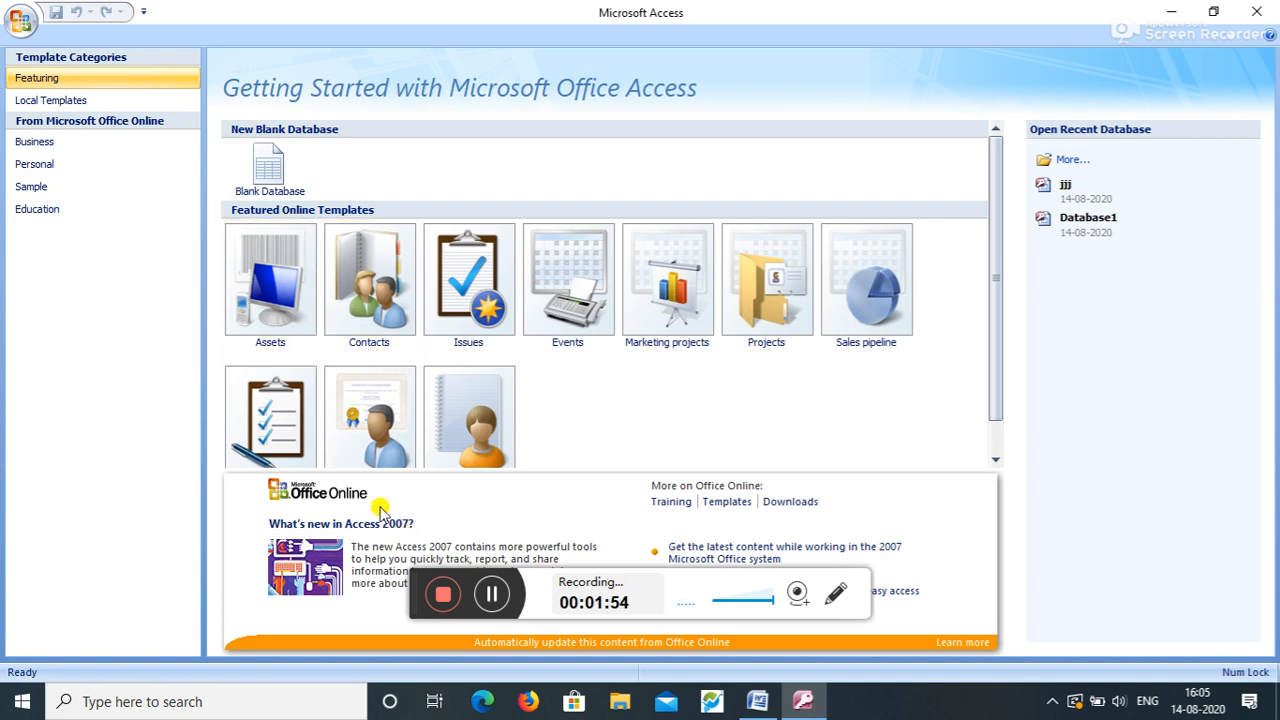
- Create a new blank database with the file name skill
left_click(275, 172)
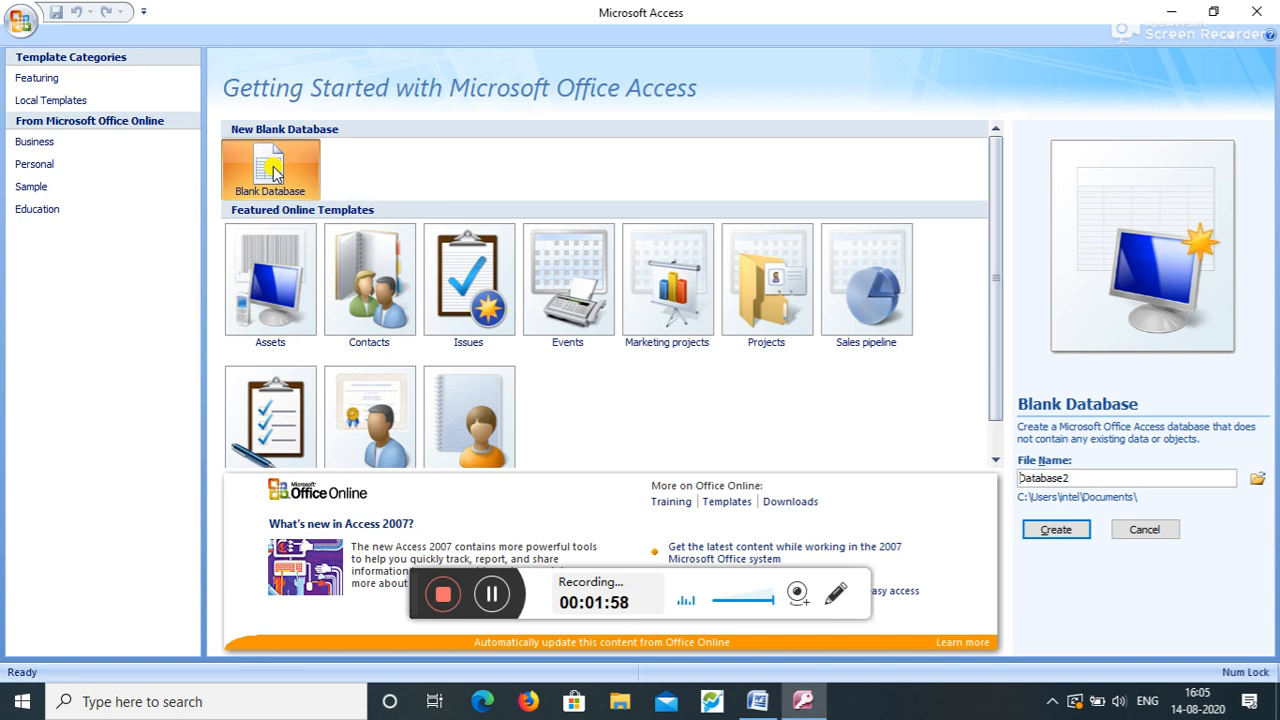
left_click(1112, 471)
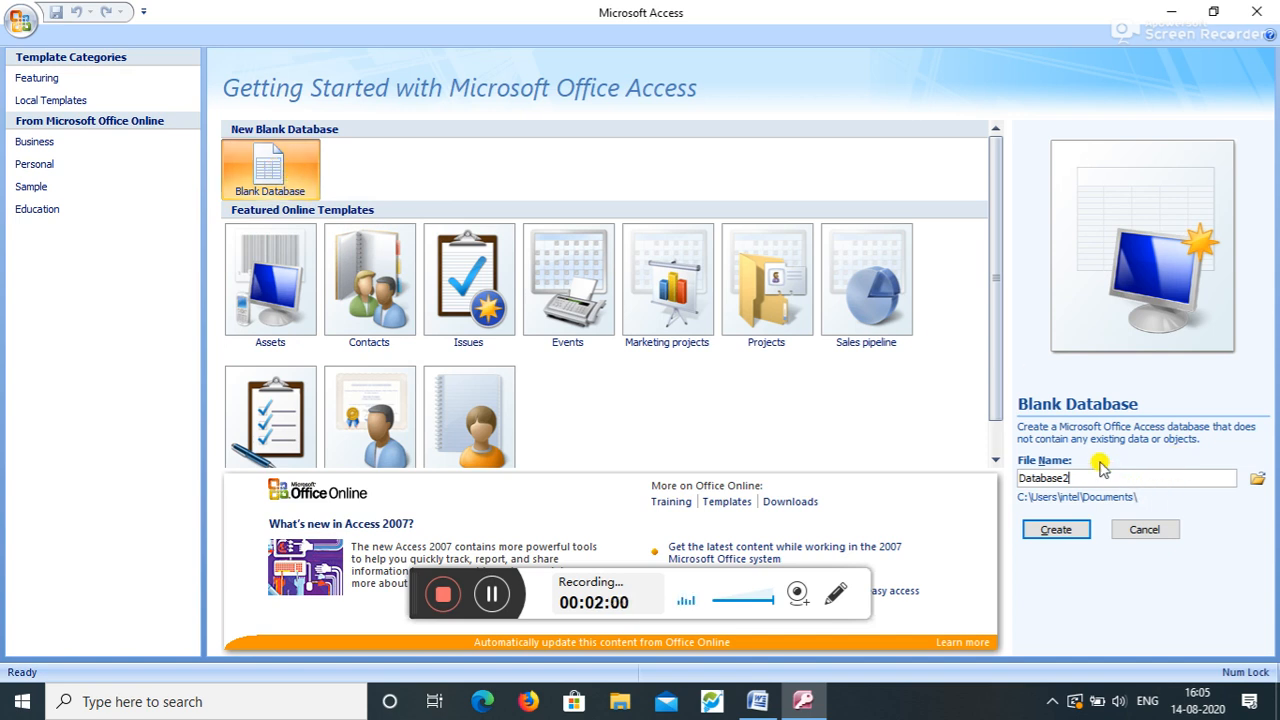
key("BackSpace")
key("BackSpace")
key("BackSpace")
key("BackSpace")
key("BackSpace")
key("BackSpace")
key("BackSpace")
key("BackSpace")
key("BackSpace")
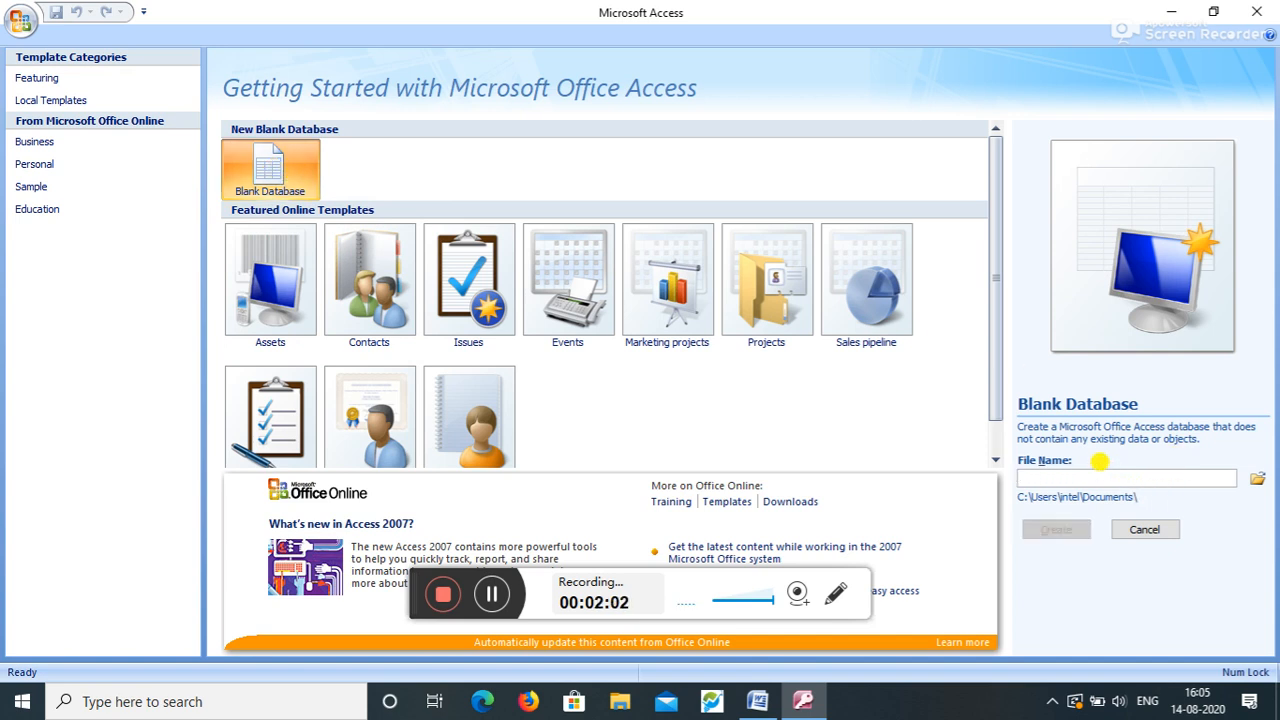
type("skill")
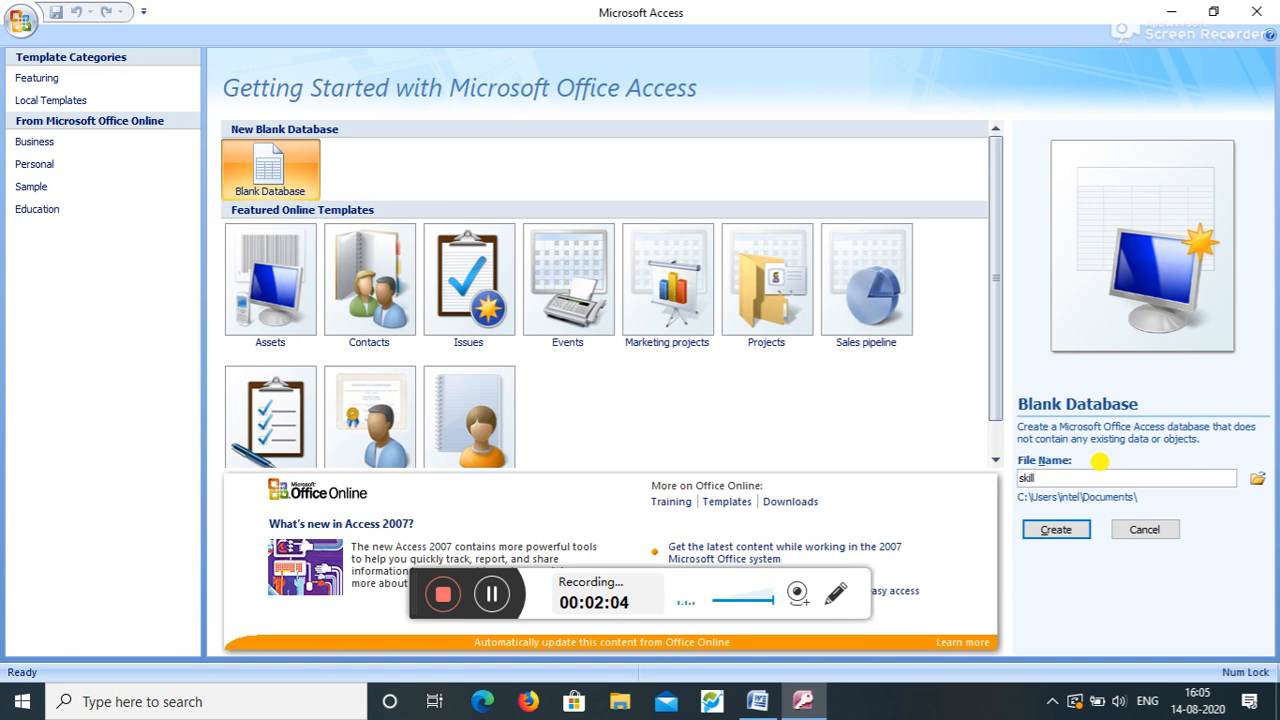
left_click(1055, 526)
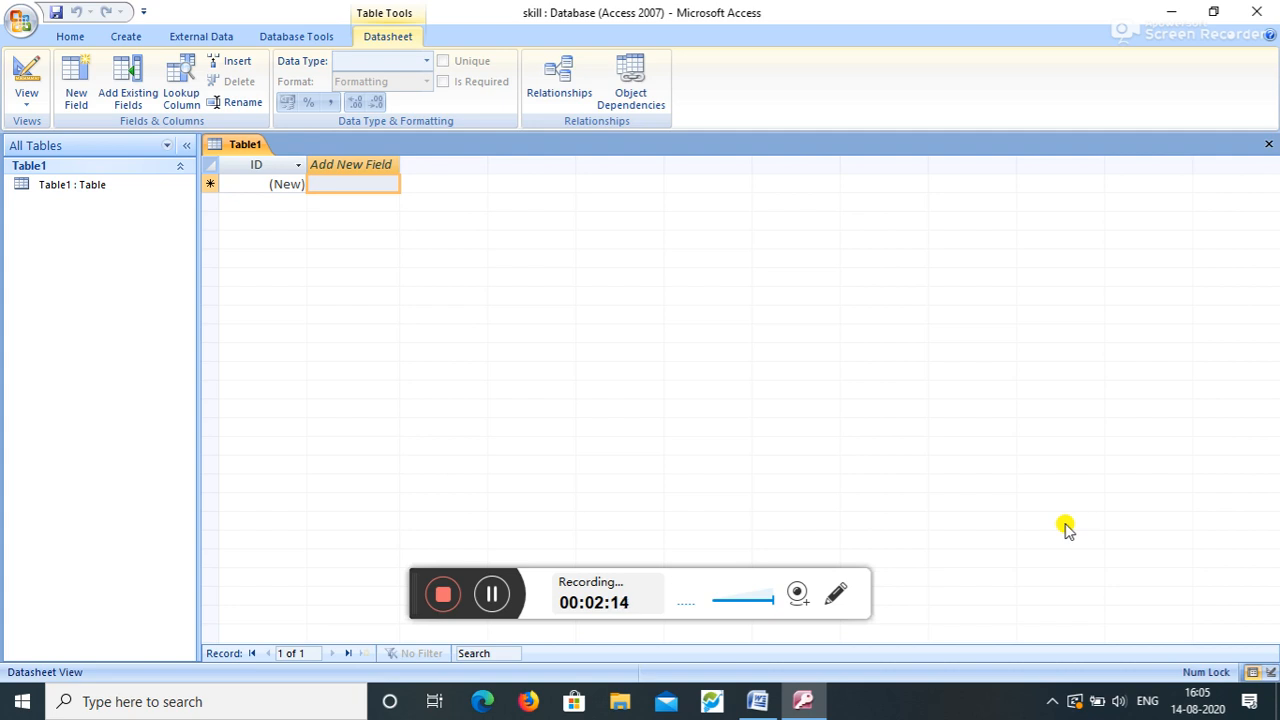
- Create a new table in Design view and add an Employee Name field with the Text data type
left_click(126, 36)
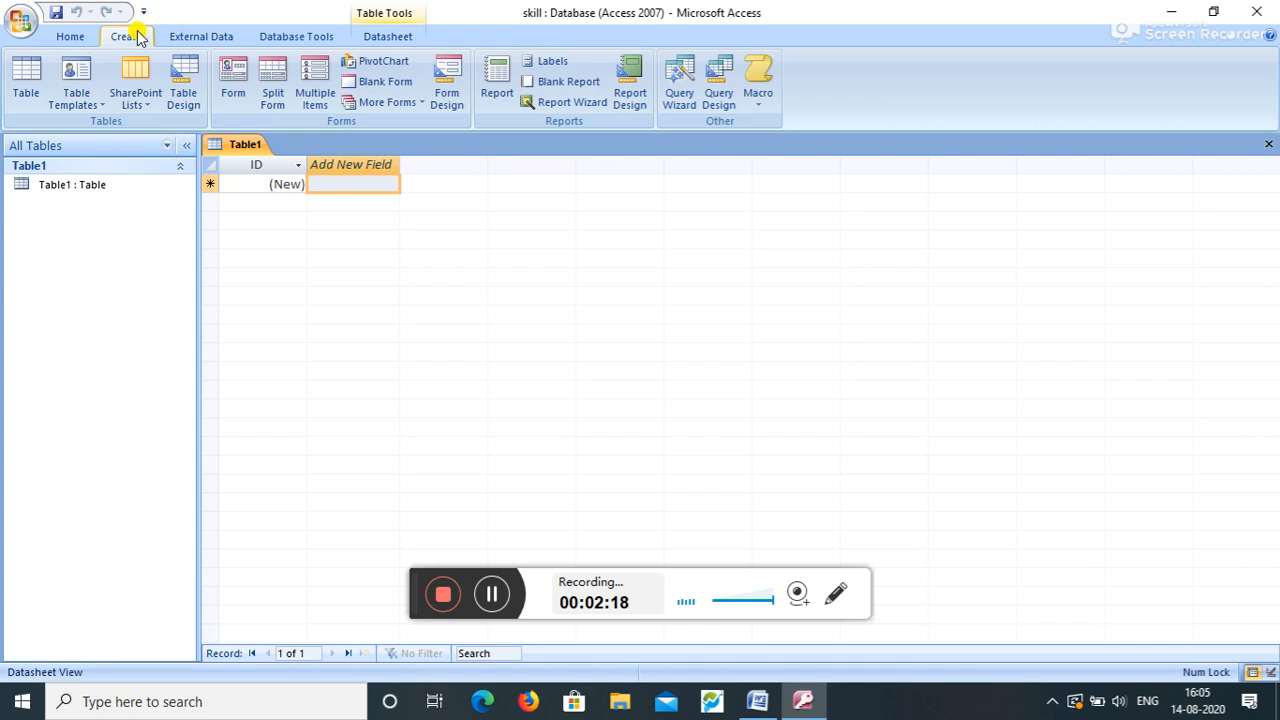
left_click(183, 100)
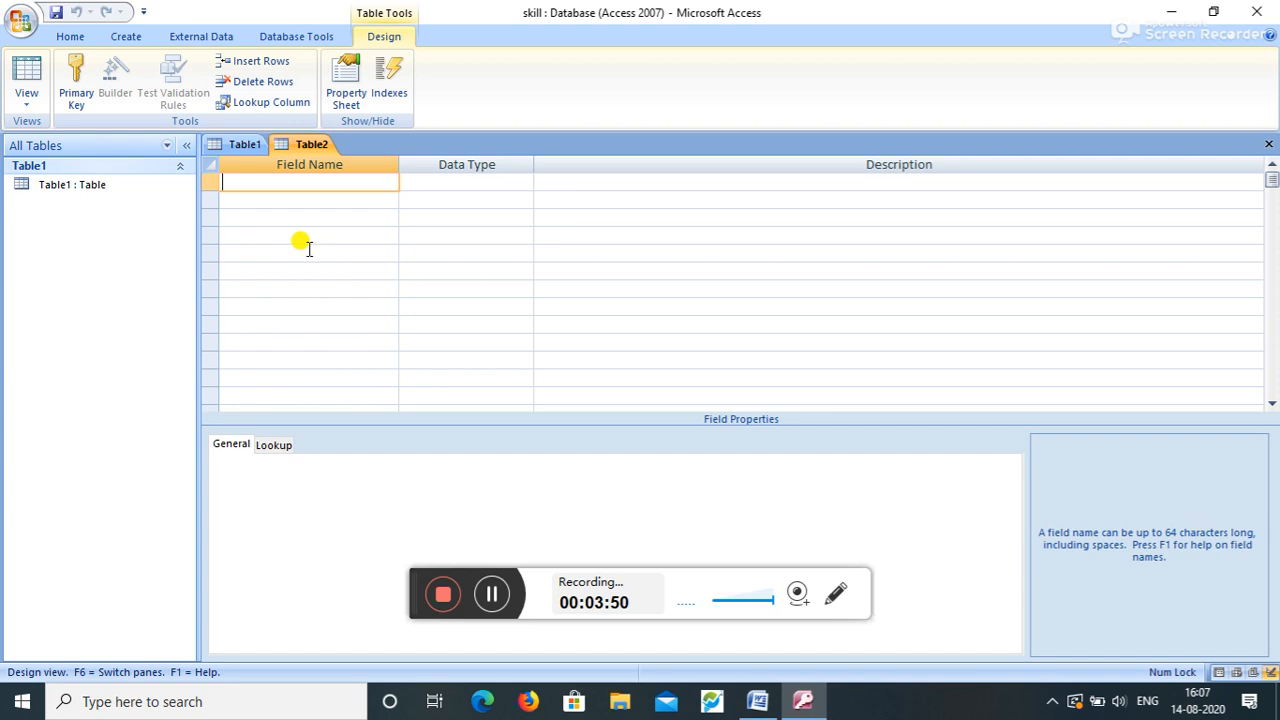
key("Caps_Lock")
type("E")
key("Caps_Lock")
type("mployee")
key("Caps_Lock")
type("N")
key("Caps_Lock")
type("ame")
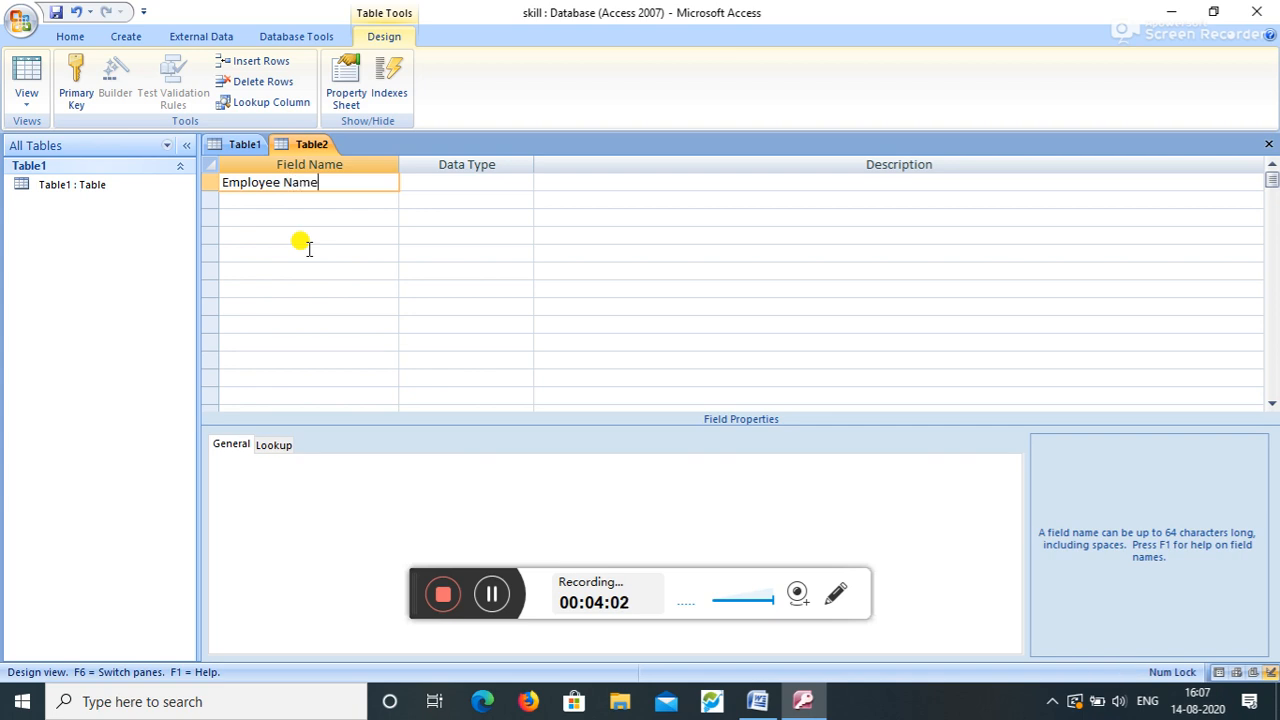
key("Tab")
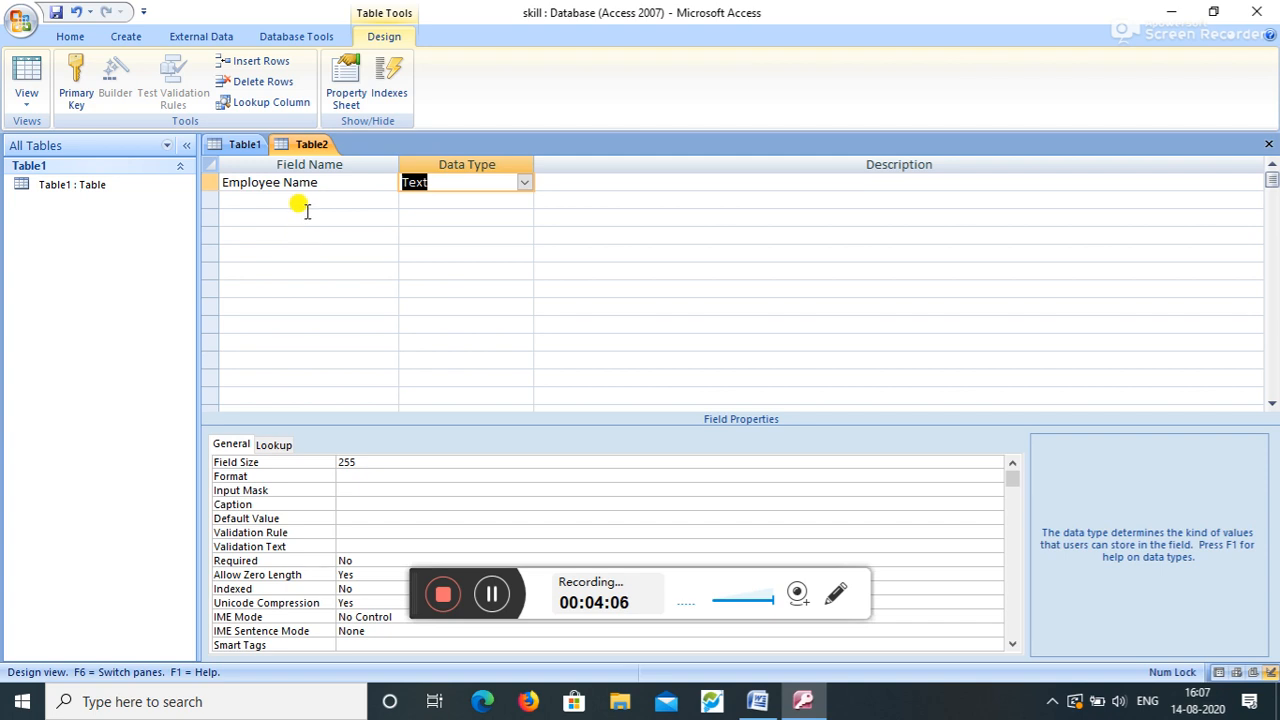
- Add a second field named Employee Code and set its data type to Memo
left_click(304, 199)
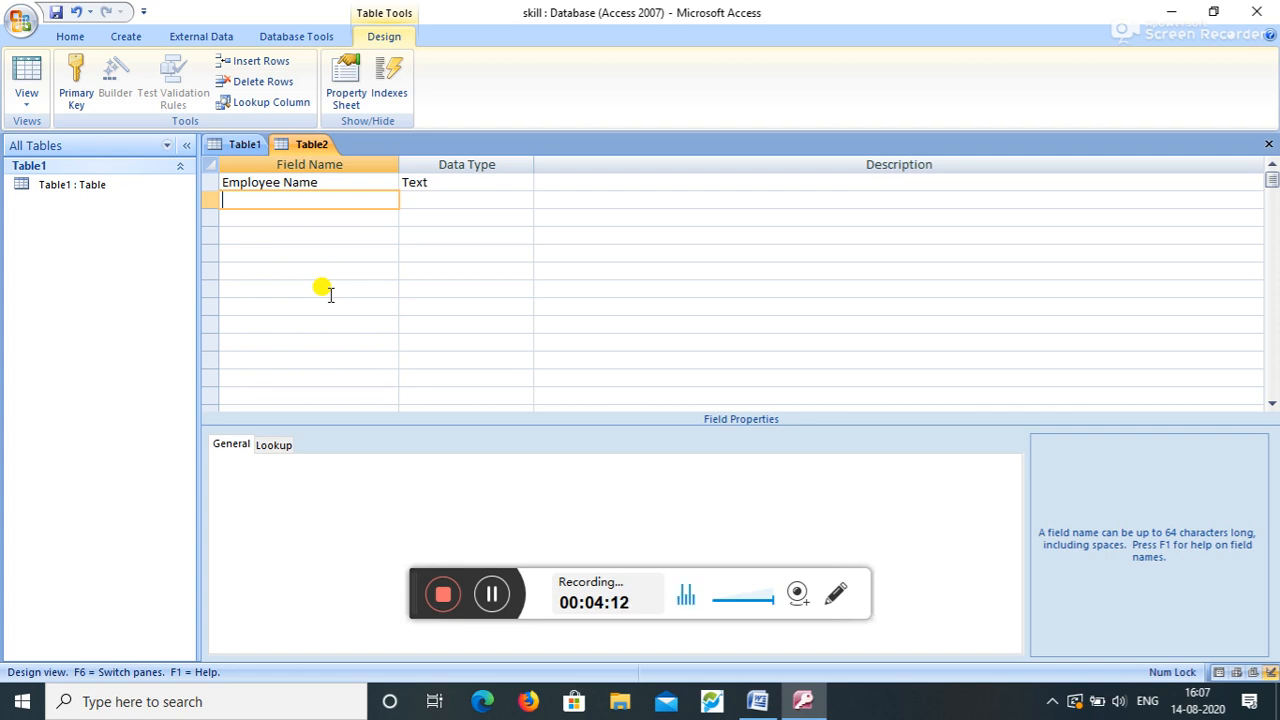
key("Caps_Lock")
type("A")
key("Caps_Lock")
key("BackSpace")
key("Caps_Lock")
type("E")
key("Caps_Lock")
type("mploy")
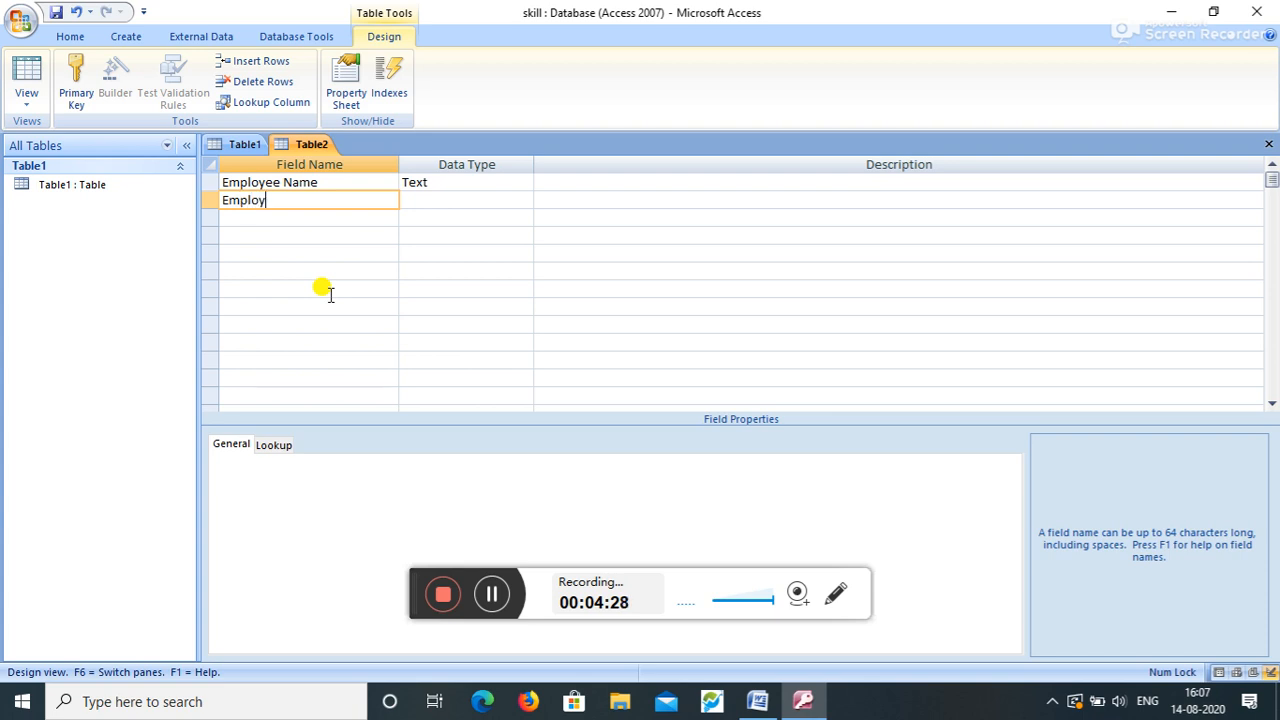
type("ee Code")
key("Tab")
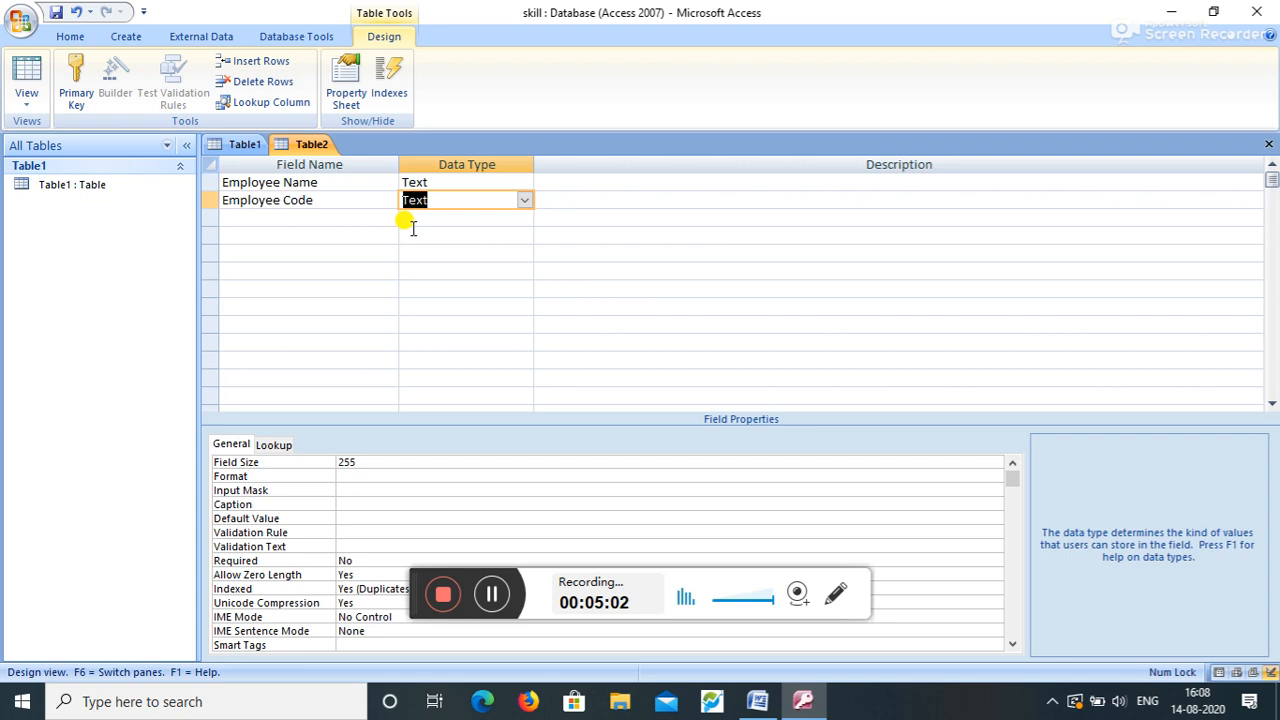
left_click(523, 201)
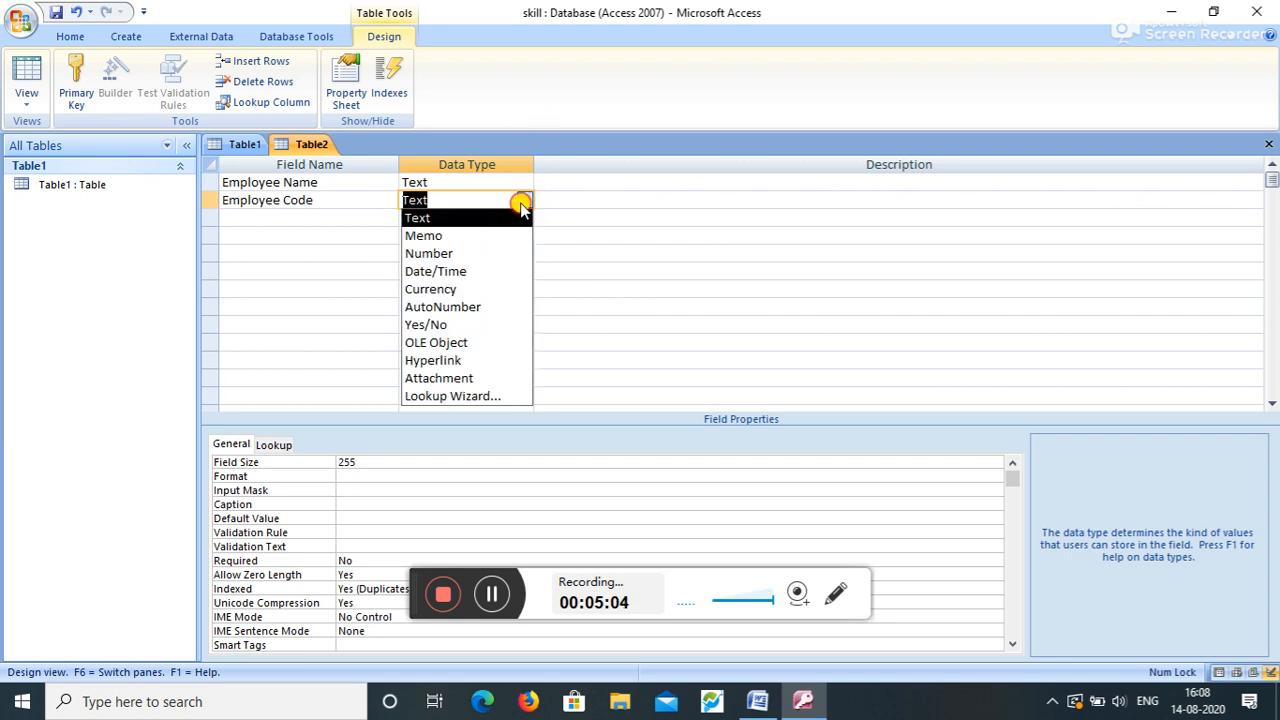
left_click(492, 236)
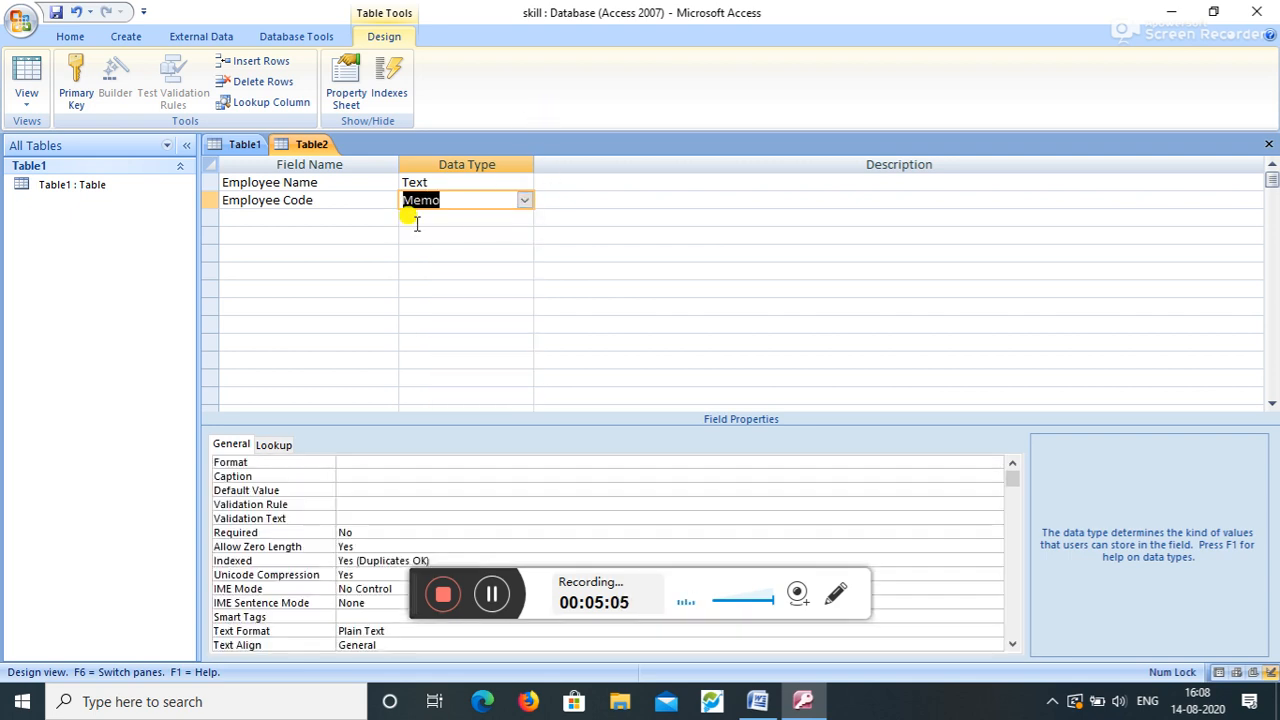
- Add an Address field with the Text data type below Employee Code
left_click(264, 212)
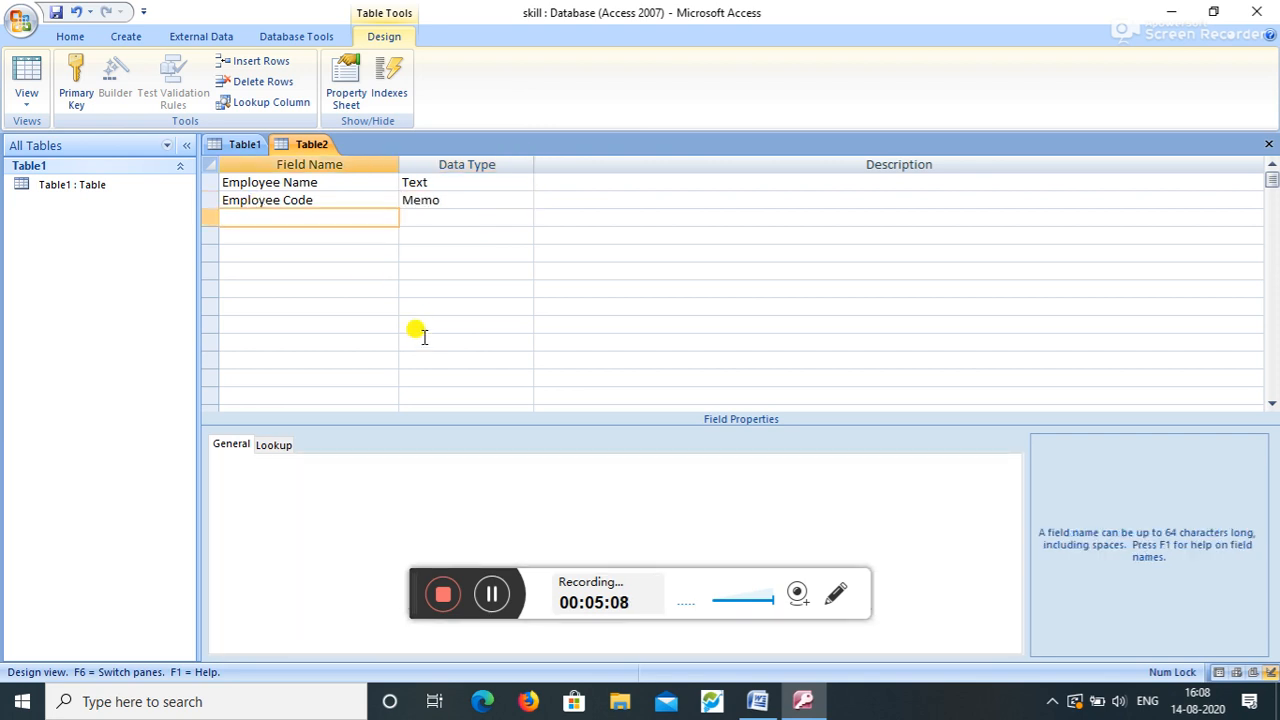
type("Address")
left_click(434, 213)
- Add a Designation field with the Text data type below Address
left_click(272, 236)
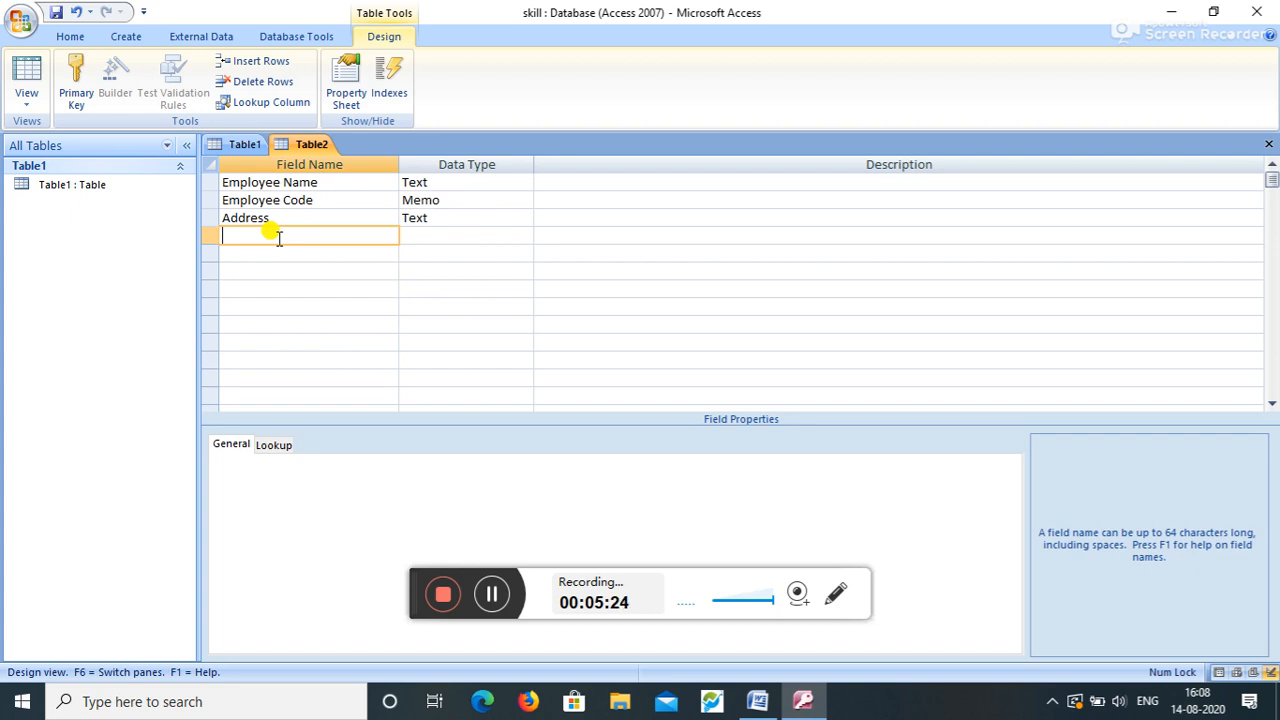
key("Caps_Lock")
type("D")
key("Caps_Lock")
type("esignation")
key("Tab")
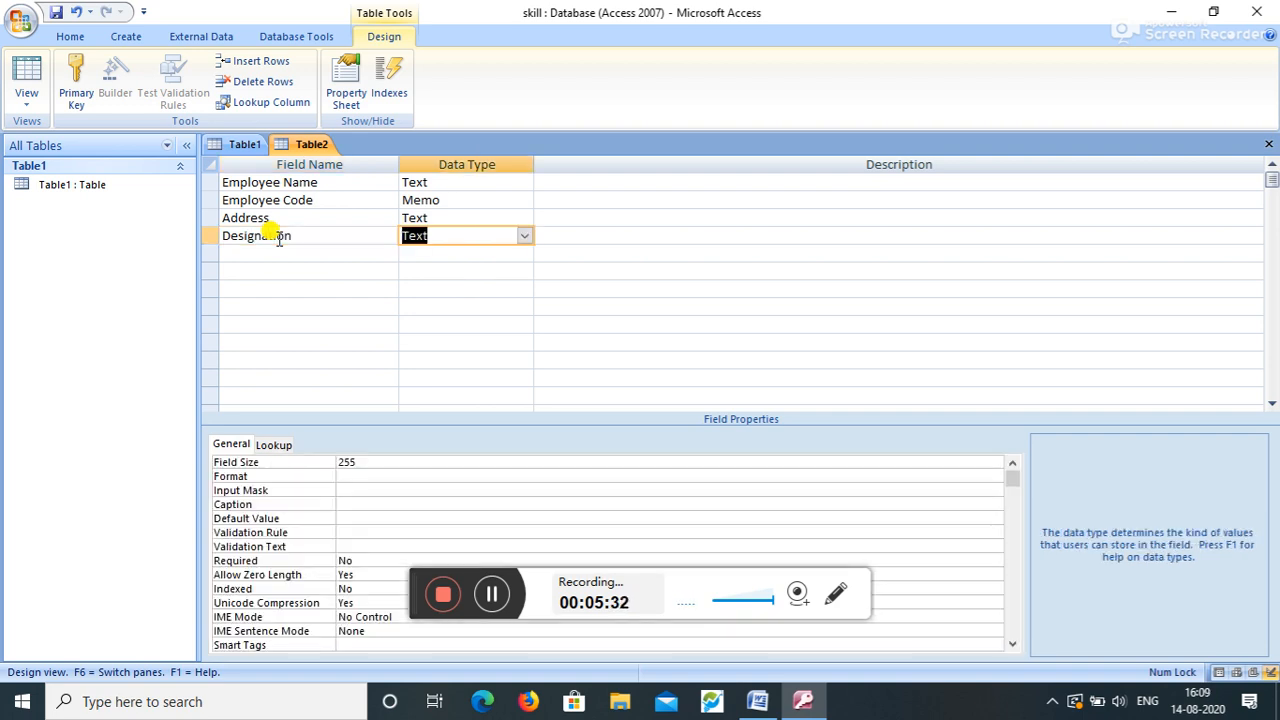
- Add a Salary field below Designation and set its data type to Currency
key("Down")
key("shift+Tab")
key("Caps_Lock")
type("SA")
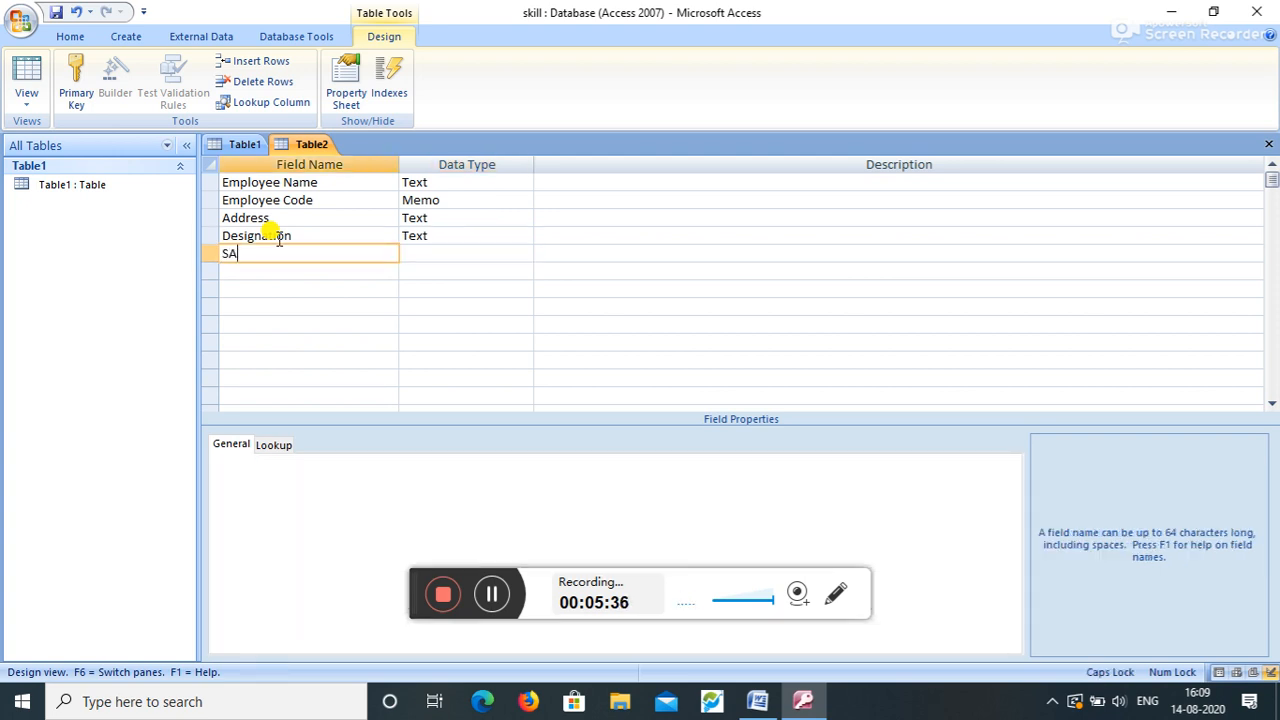
key("Caps_Lock")
type("alary")
key("Tab")
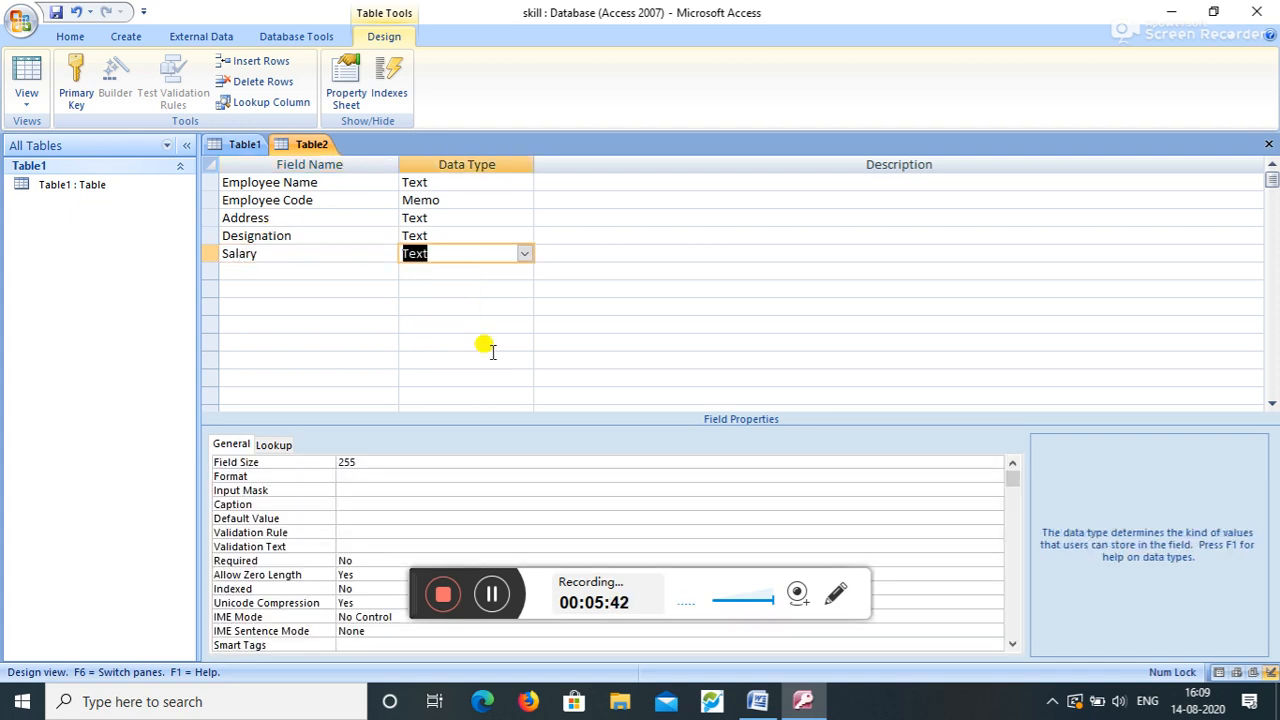
left_click(525, 255)
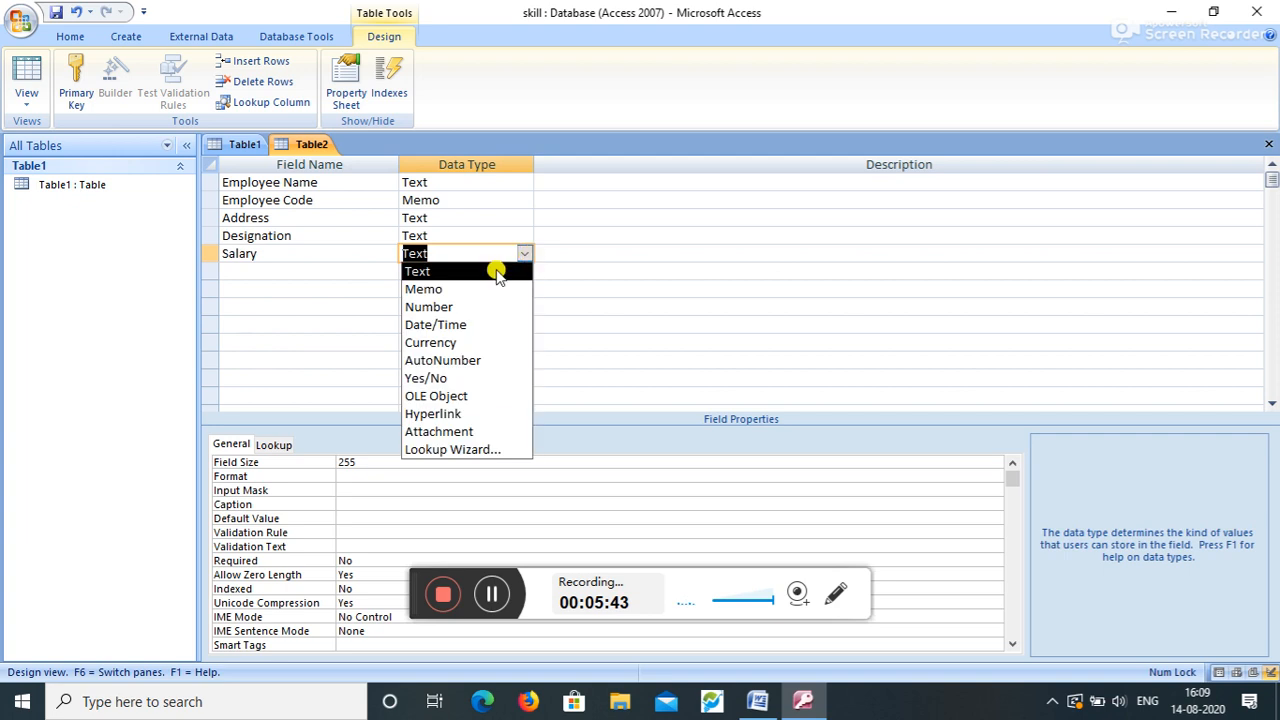
left_click(482, 343)
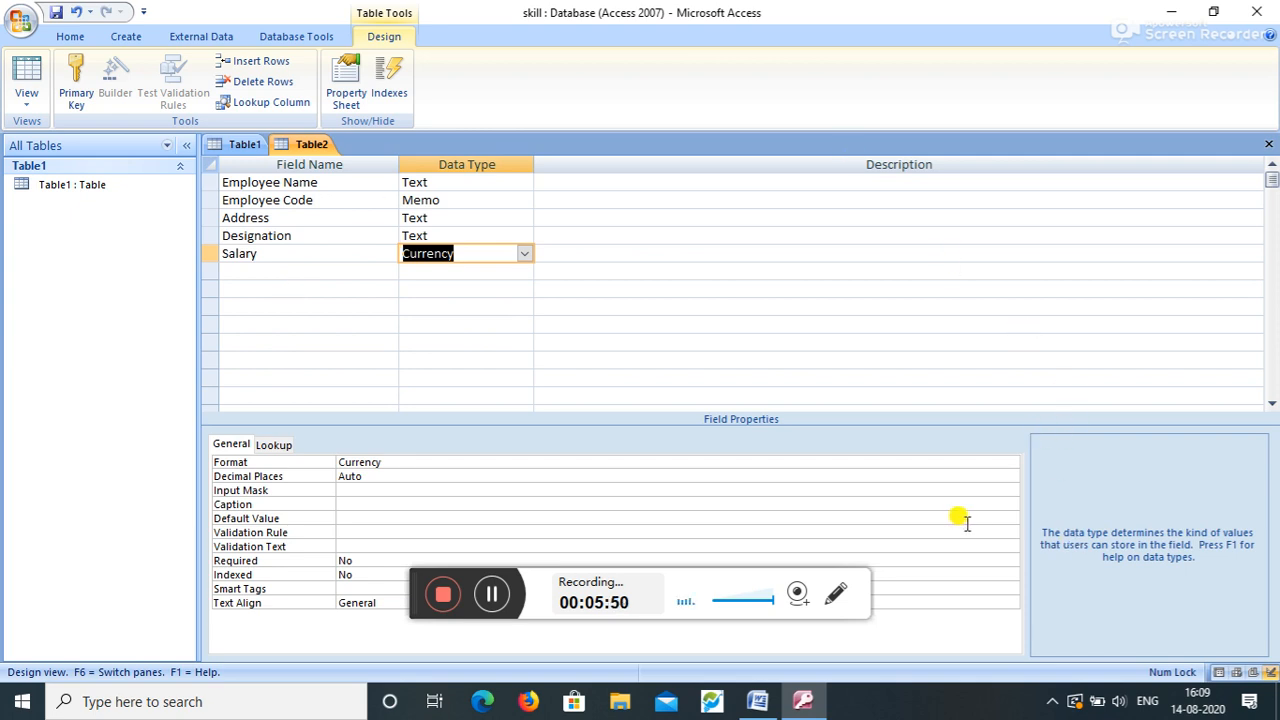
- Save the table design as Table2 without creating a primary key
scroll(330, 343, "down", 5)
scroll(330, 343, "up", 5)
left_click(57, 12)
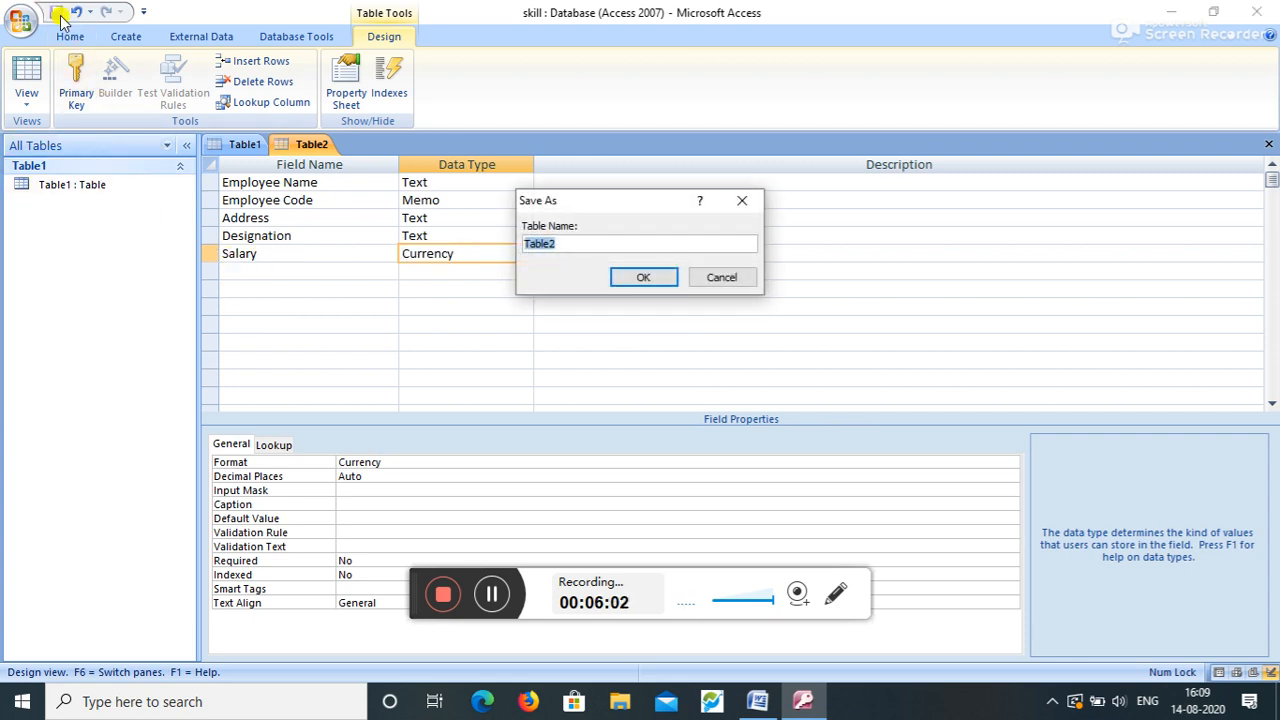
left_click(652, 279)
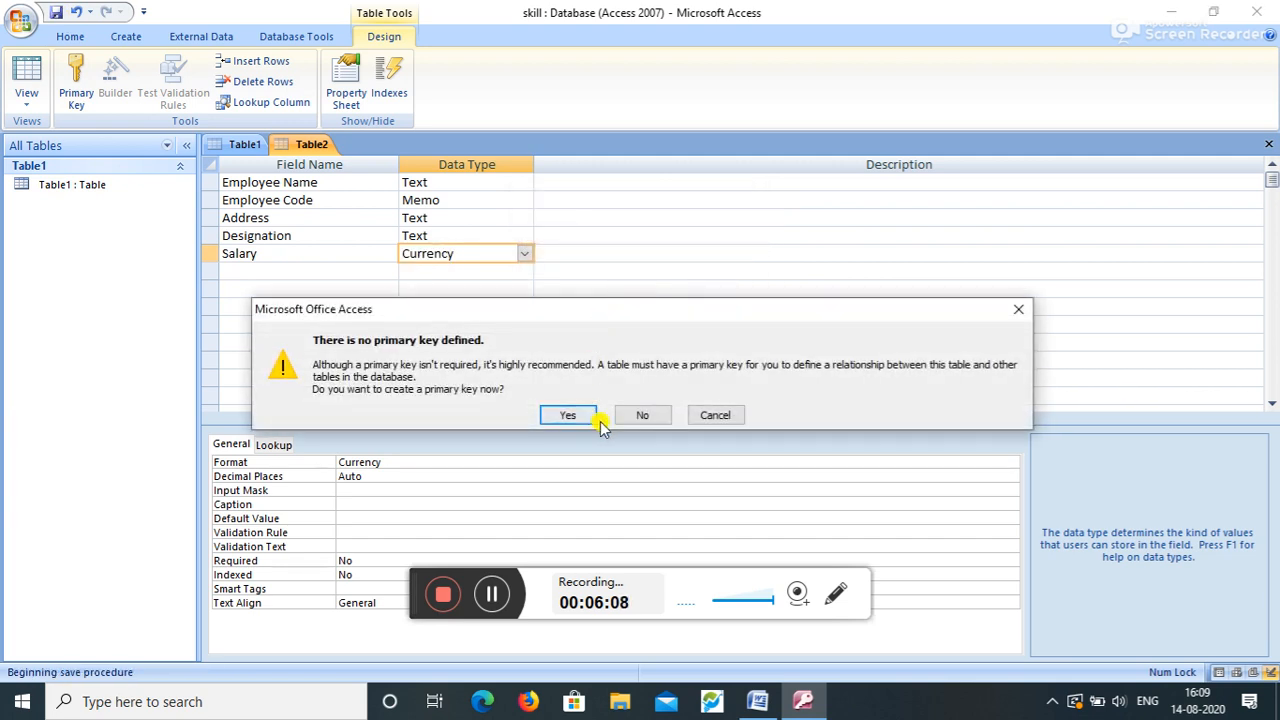
left_click(636, 419)
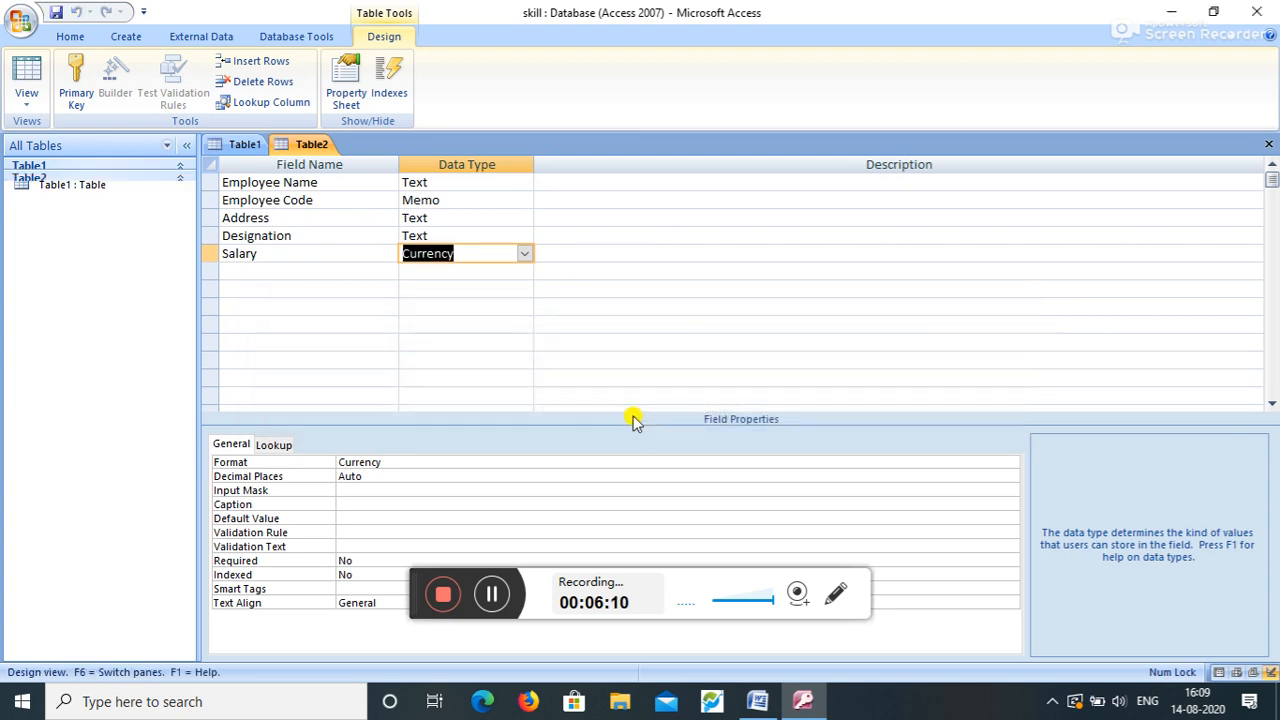
left_click(80, 190)
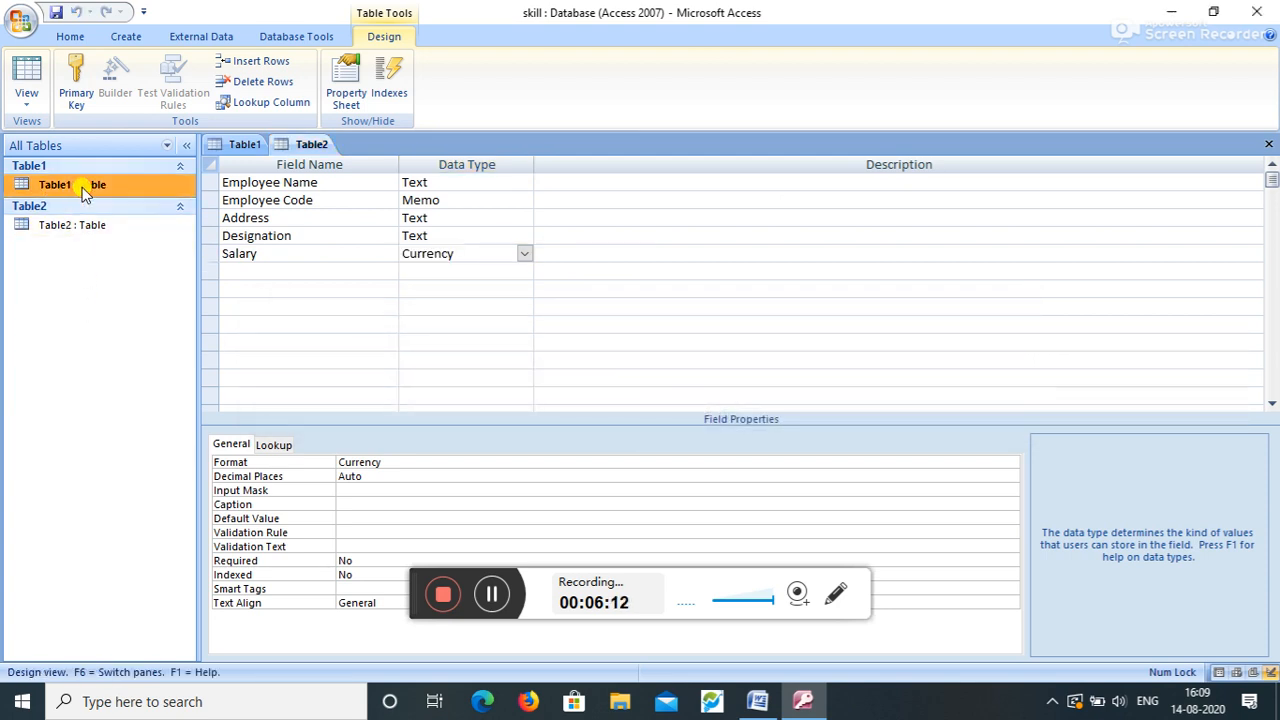
left_click(84, 225)
left_click(90, 186)
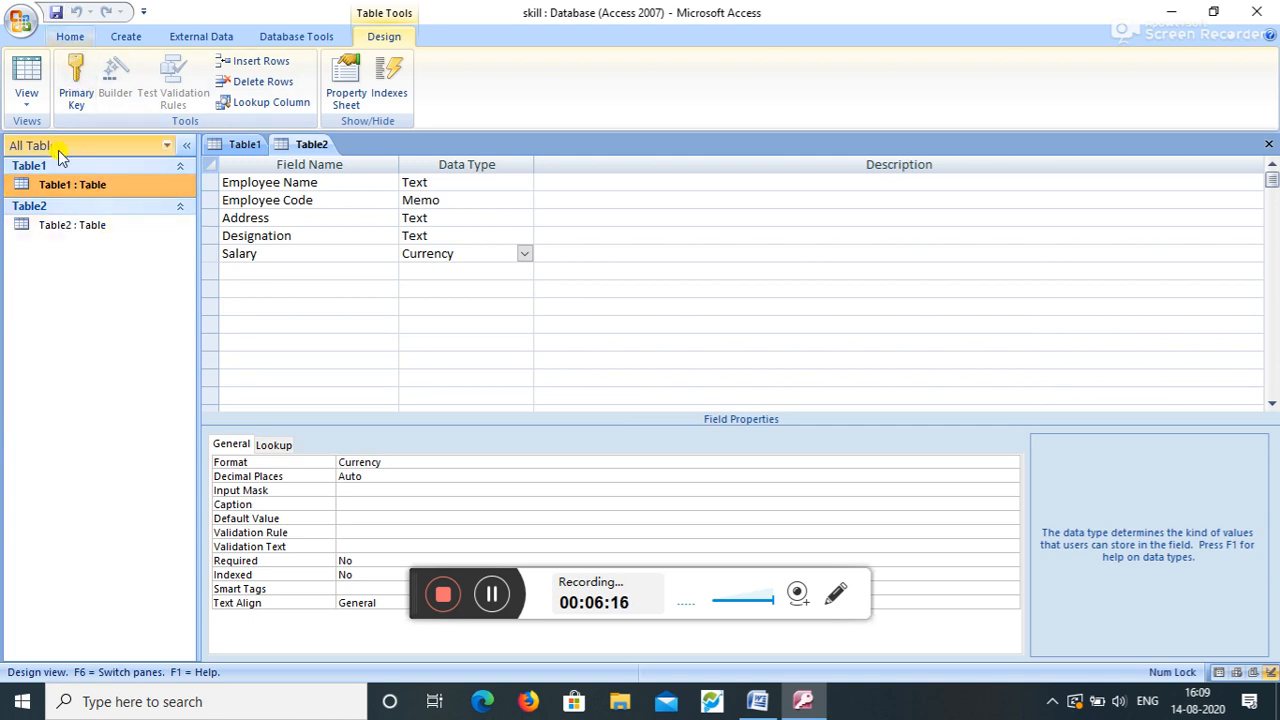
left_click(82, 226)
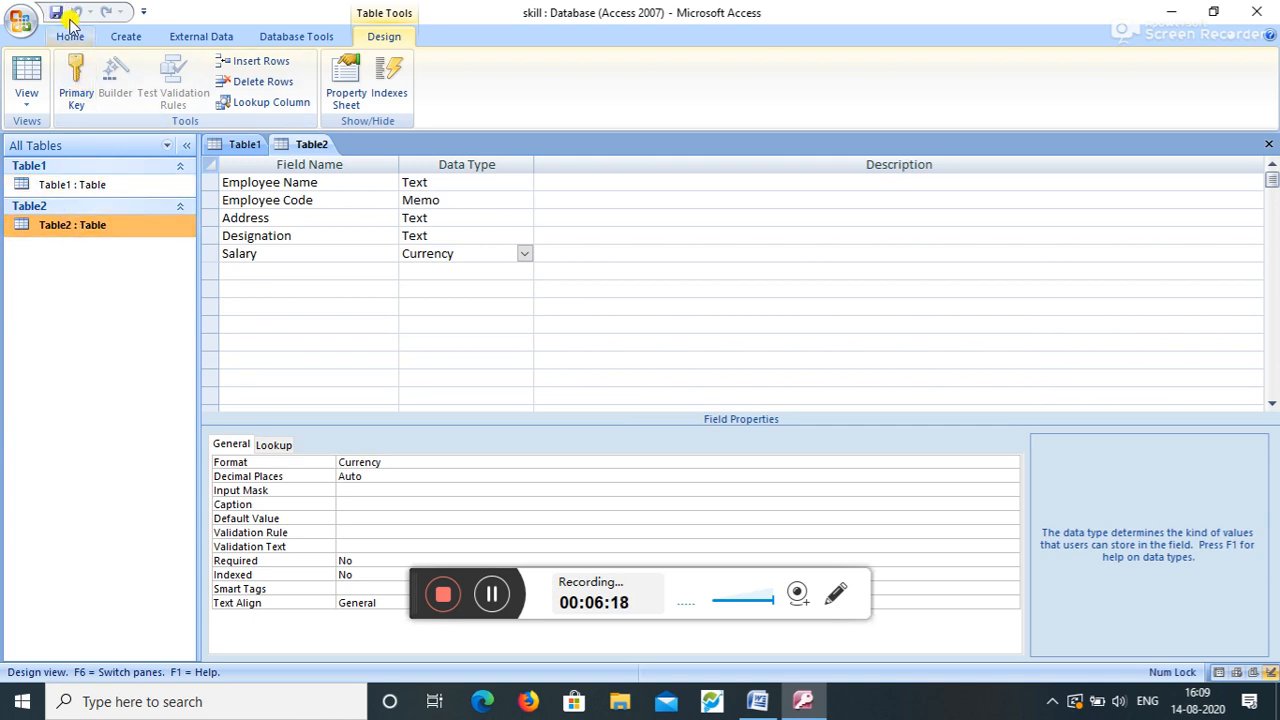
left_click(352, 217)
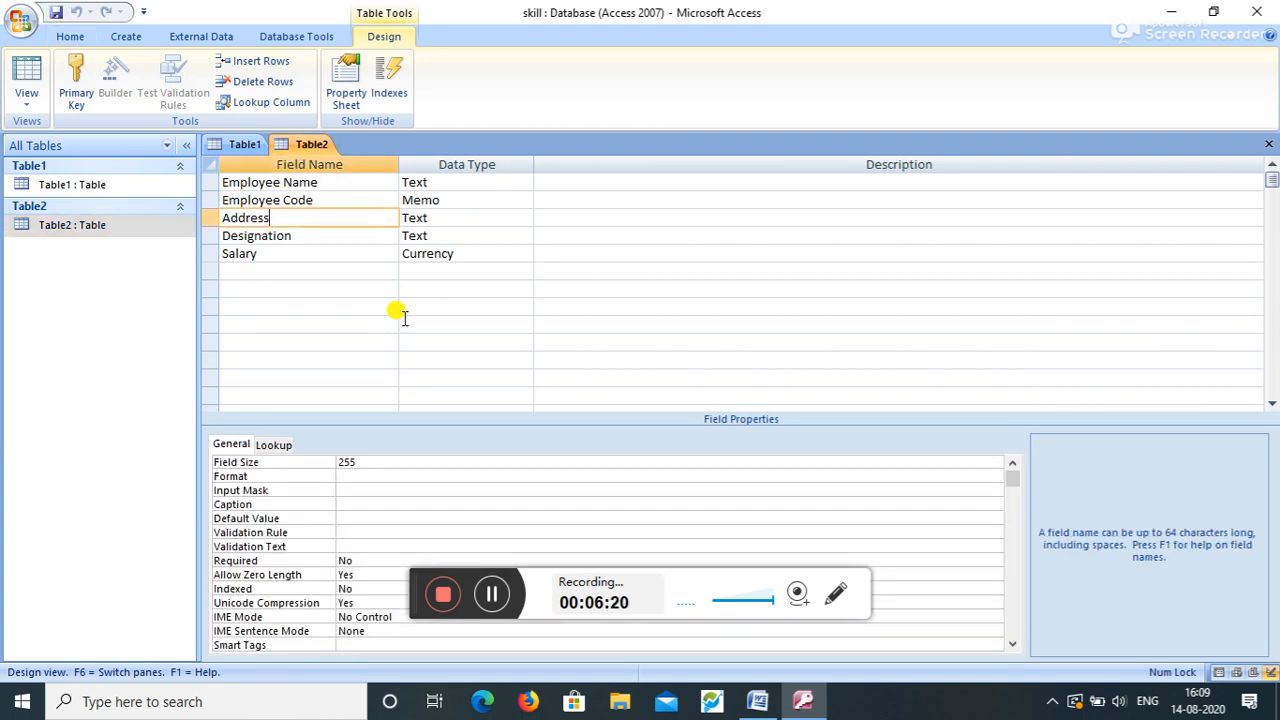
left_click(405, 360)
left_click(437, 286)
left_click(455, 218)
left_click(329, 253)
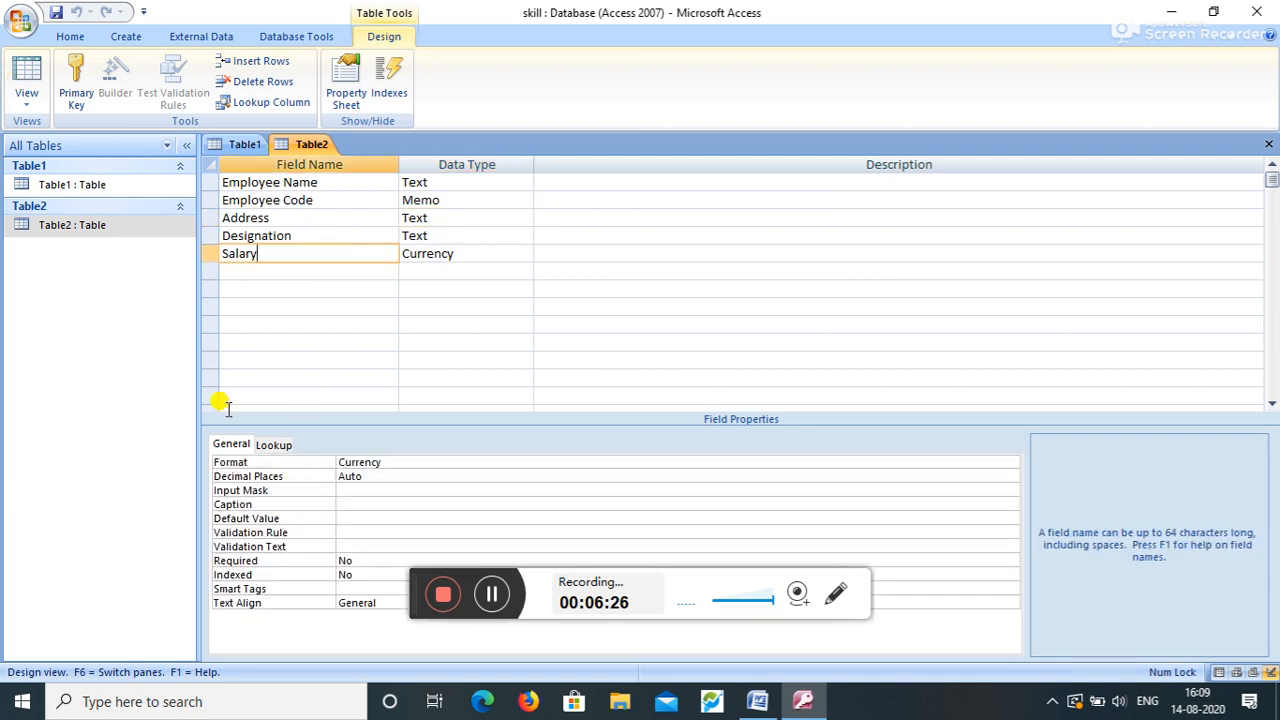
- Save a copy of the table as Copy of Table2 and have a primary key created for it
left_click(20, 22)
left_click(115, 205)
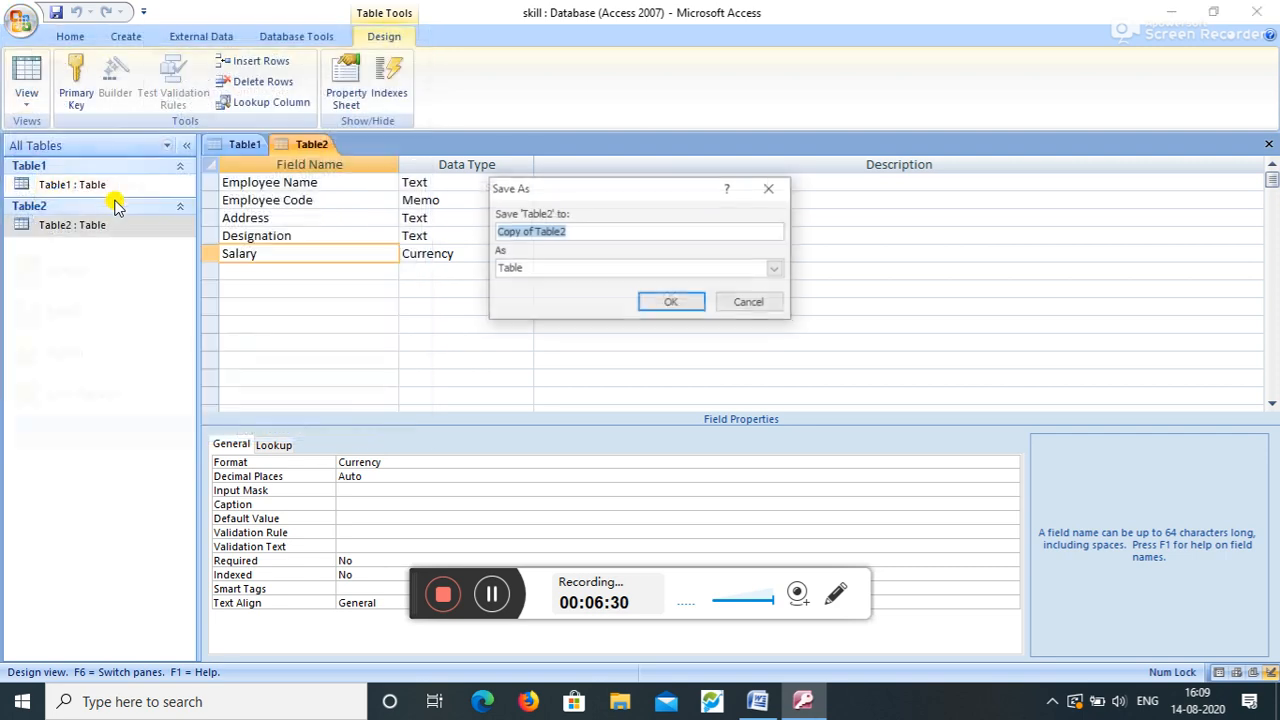
left_click(645, 313)
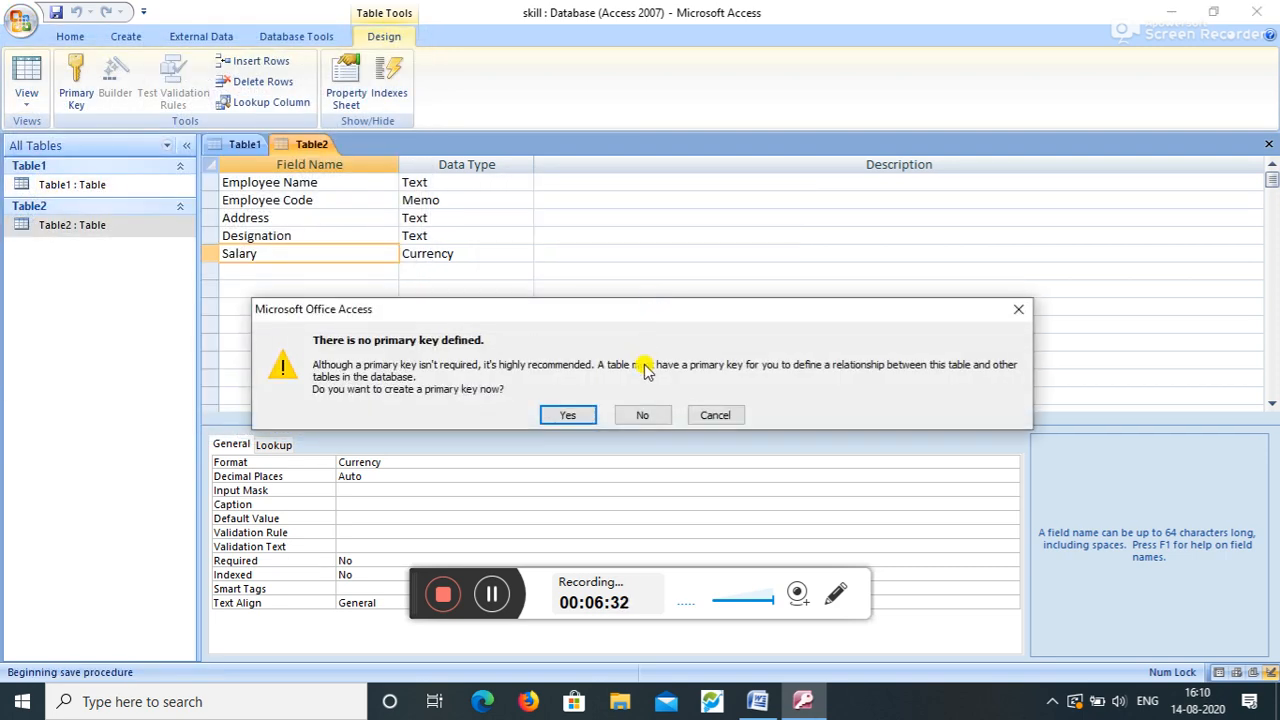
left_click(568, 416)
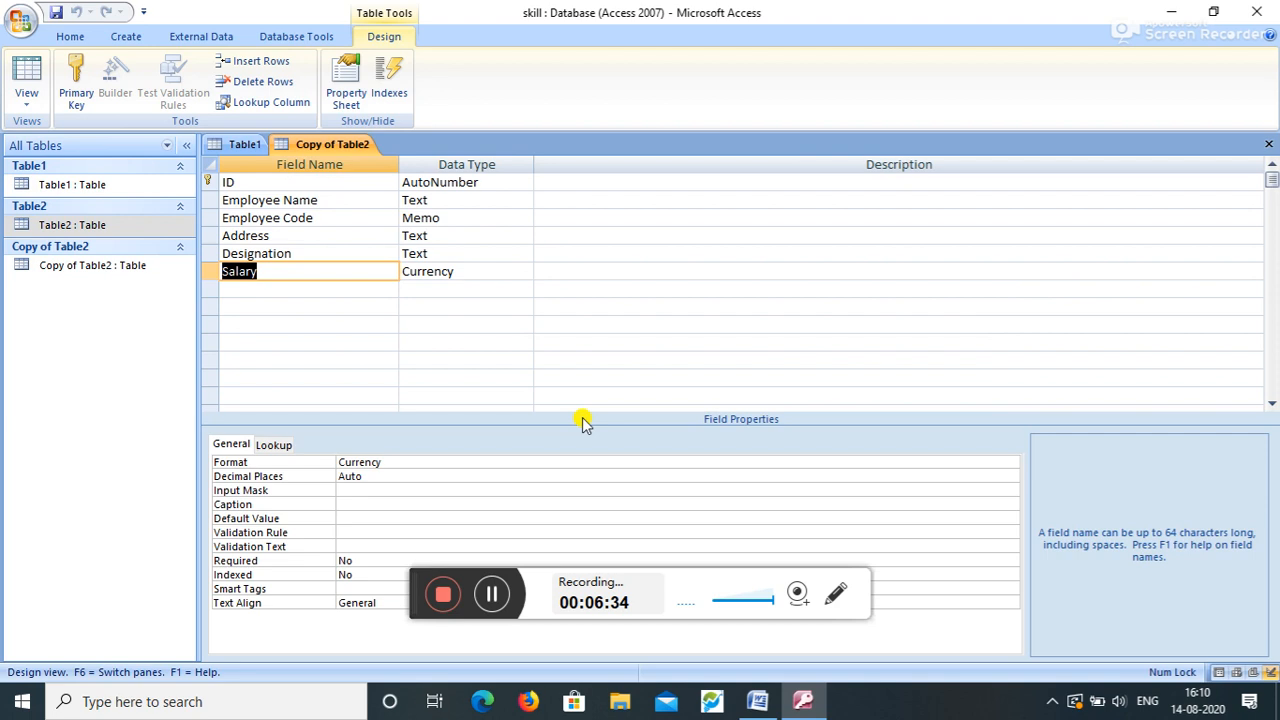
- Open Copy of Table2 and Table2 in Datasheet View, keeping Table2 active for data entry
left_click(82, 270)
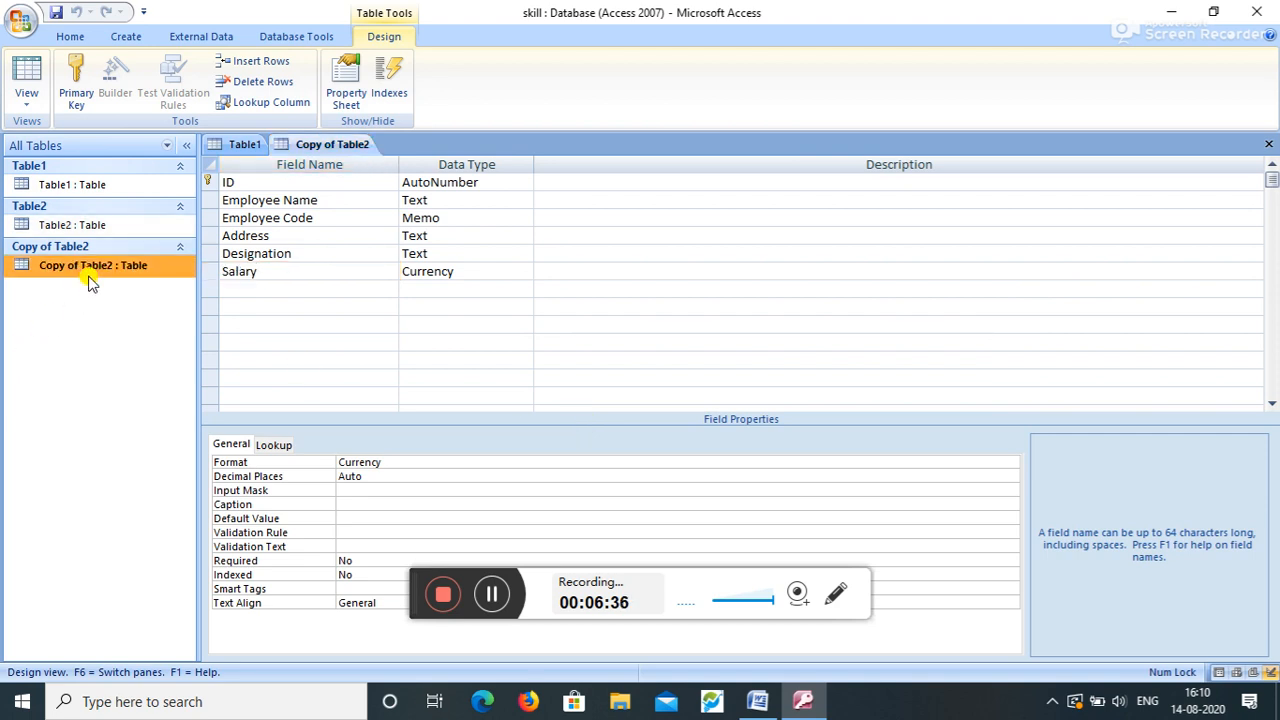
double_click(88, 278)
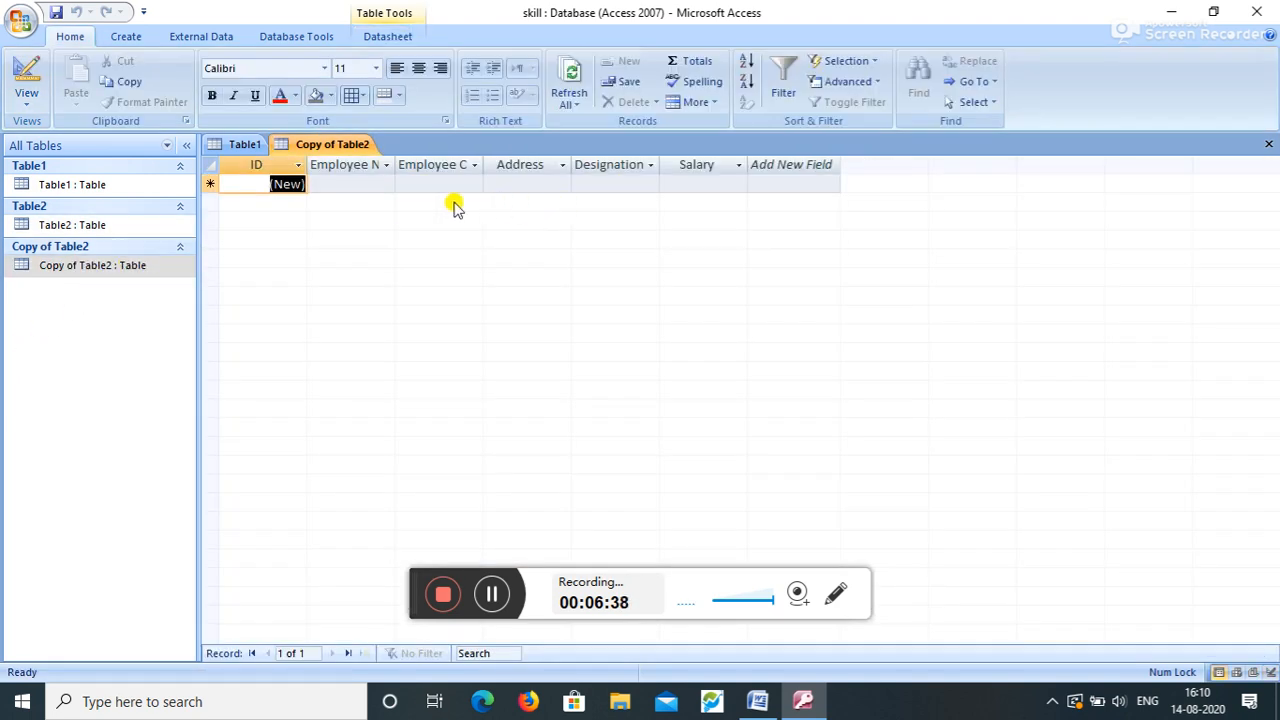
double_click(127, 222)
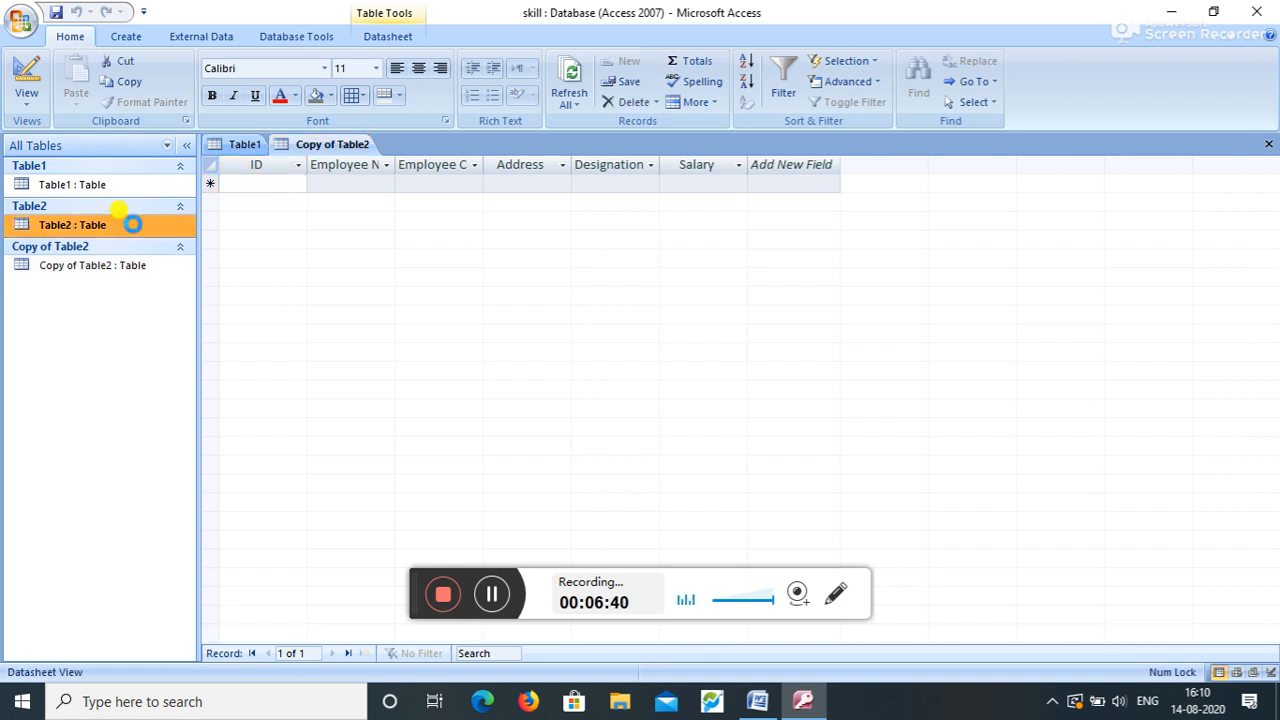
left_click(107, 188)
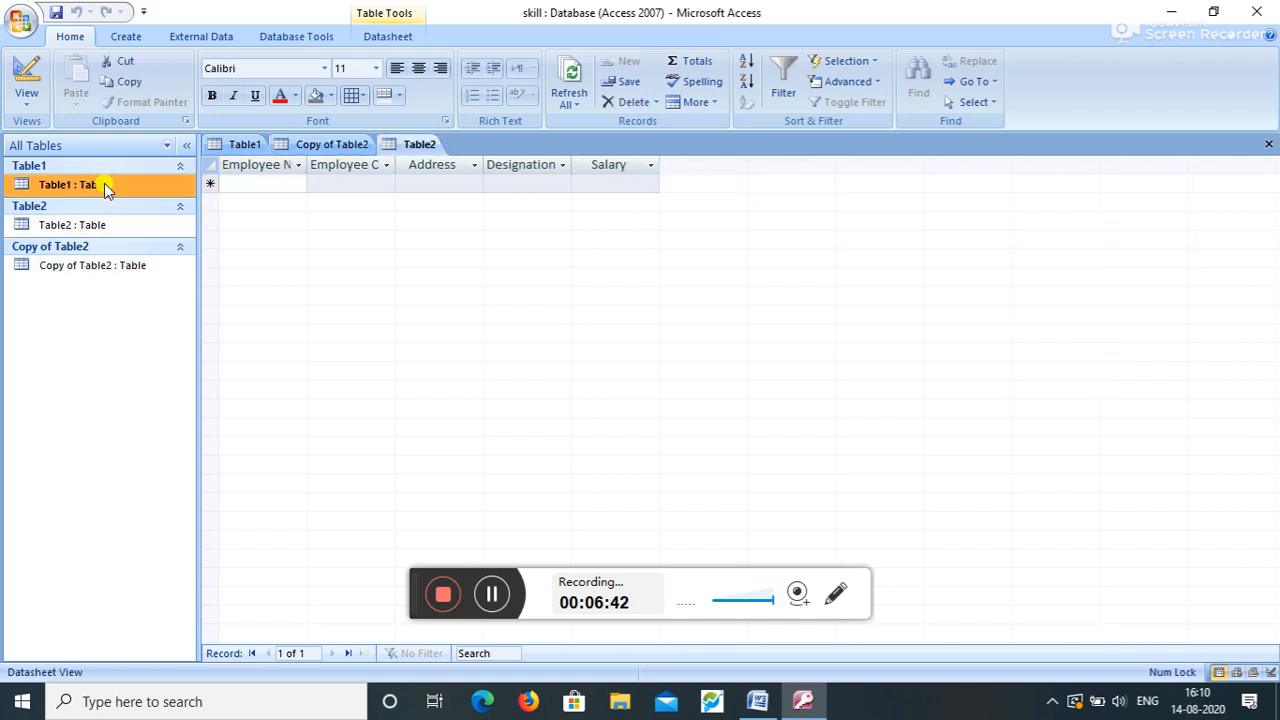
left_click(108, 265)
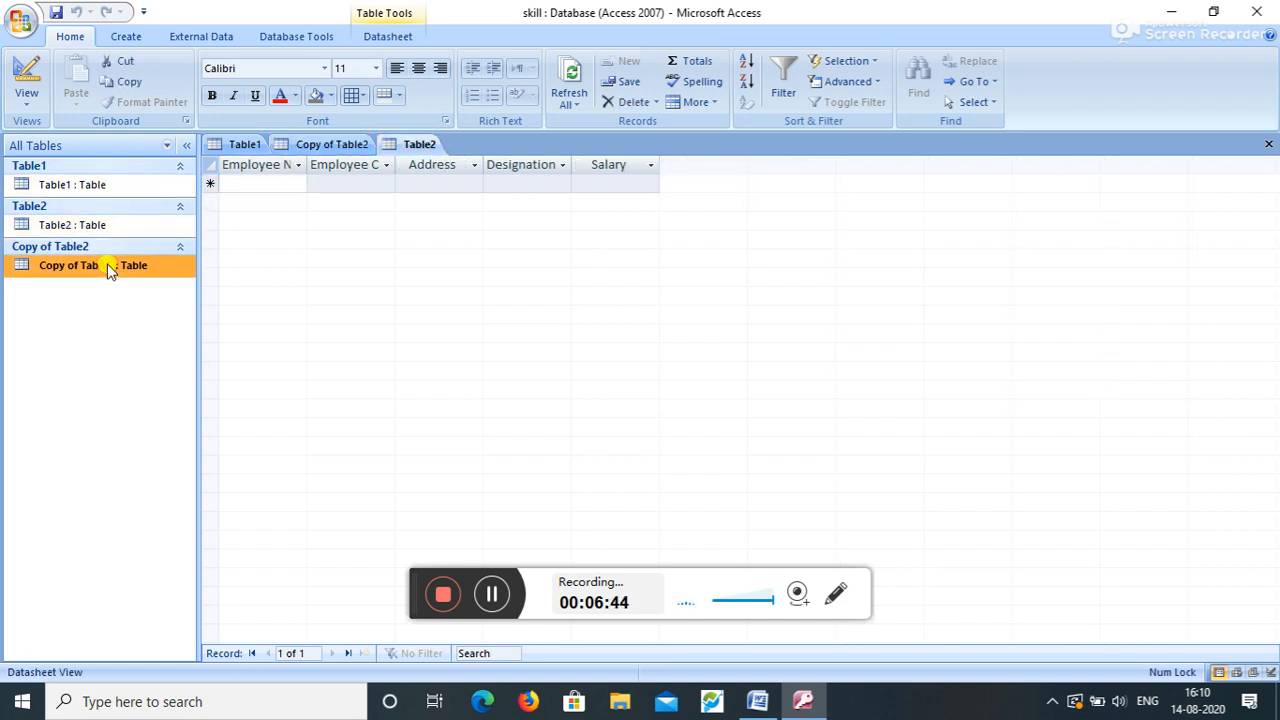
left_click(92, 148)
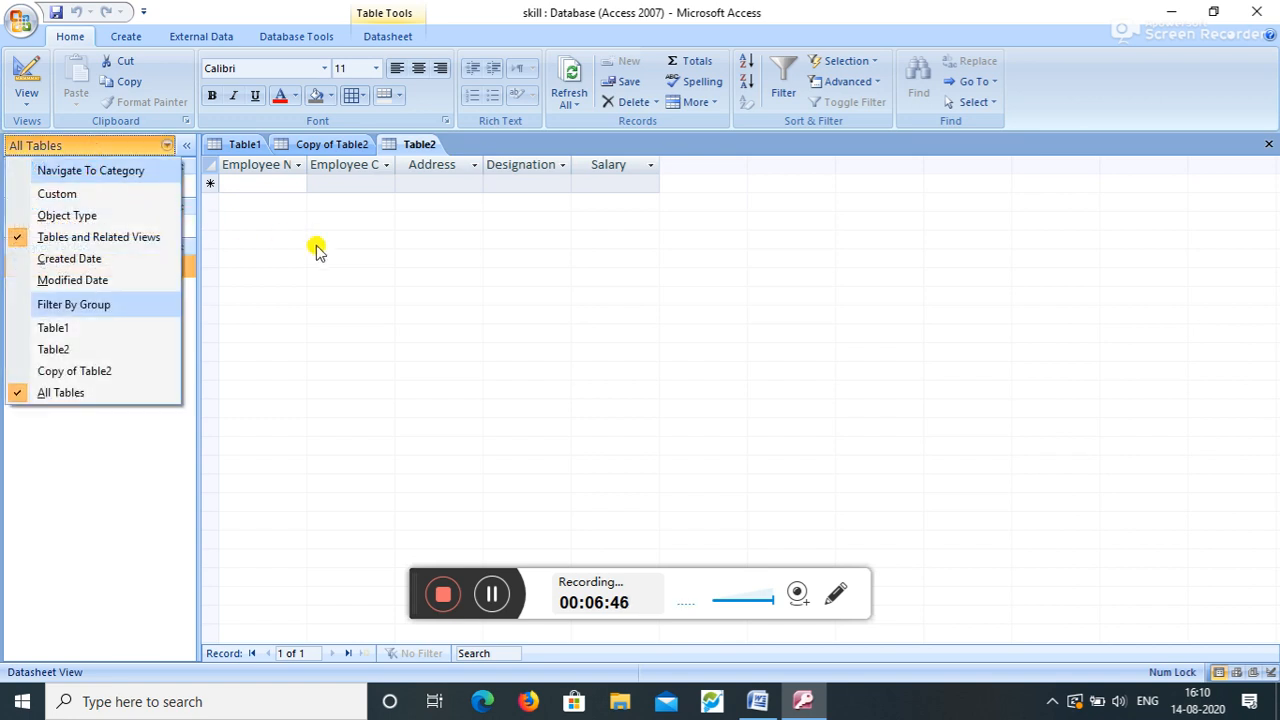
left_click(287, 203)
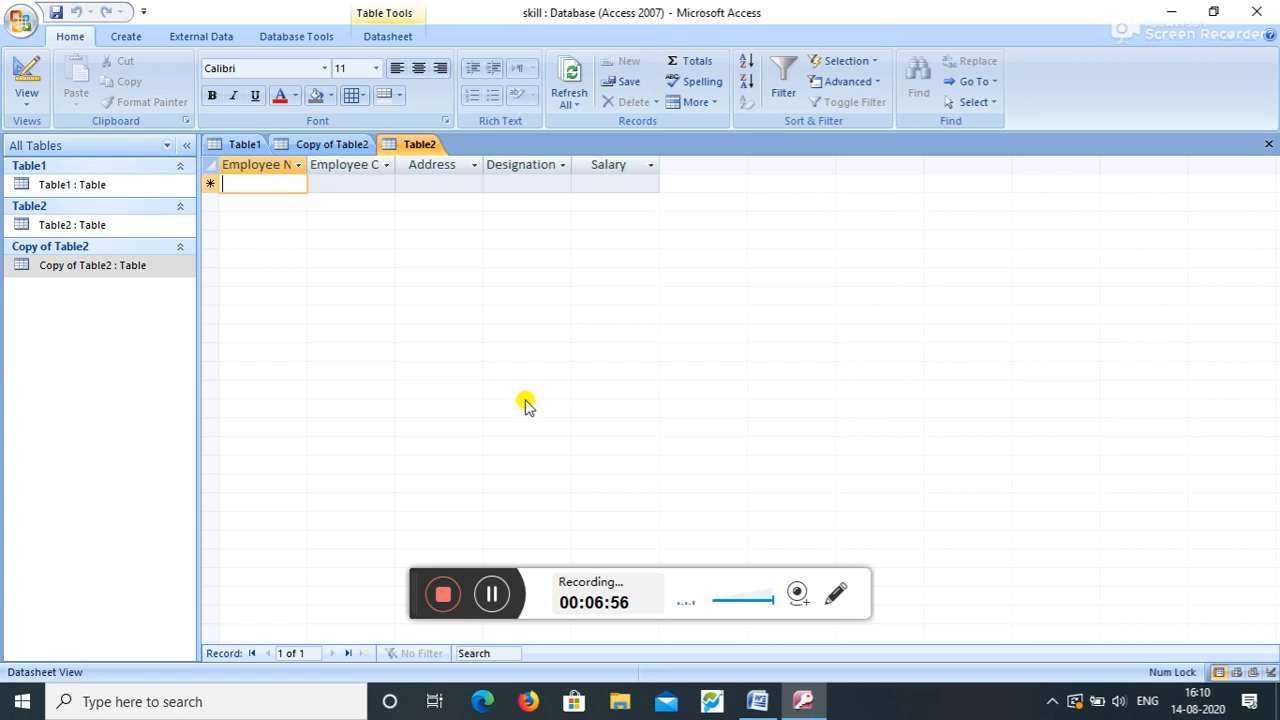
- Enter the employee's name and employee code in the first record of Table2
key("Caps_Lock")
type("S")
key("Caps_Lock")
type("o")
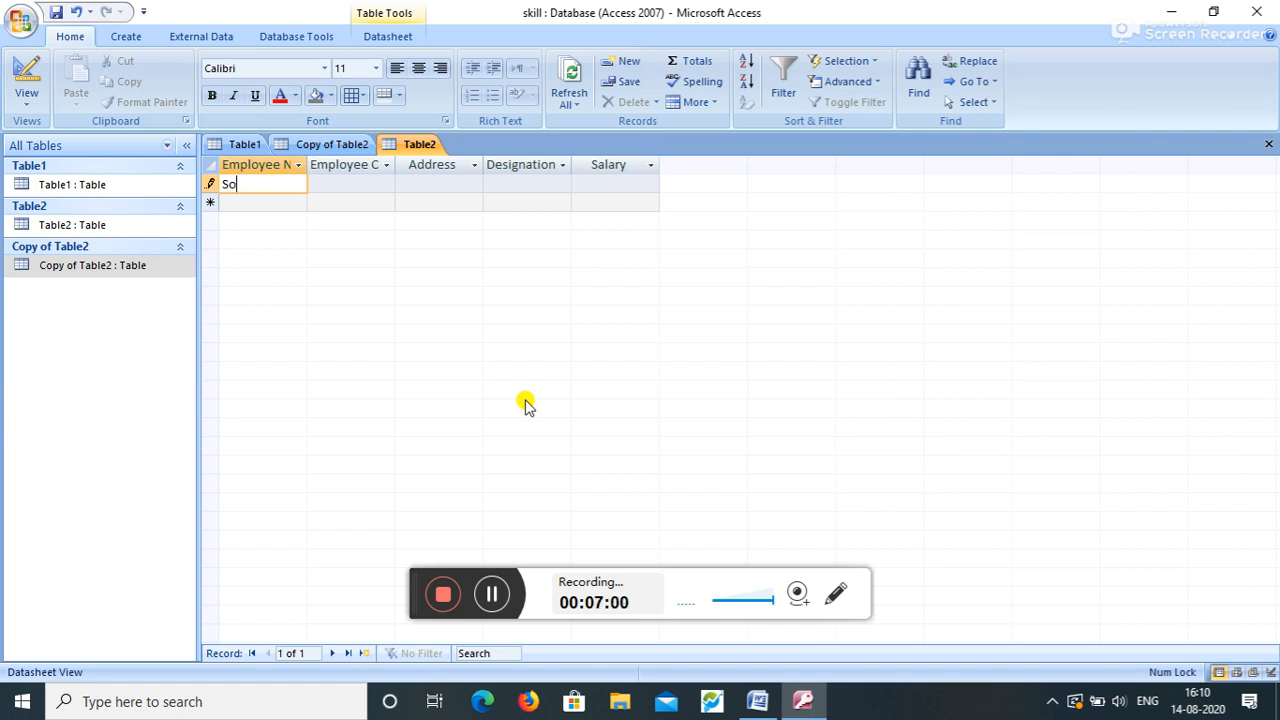
type("urav pal")
key("Tab")
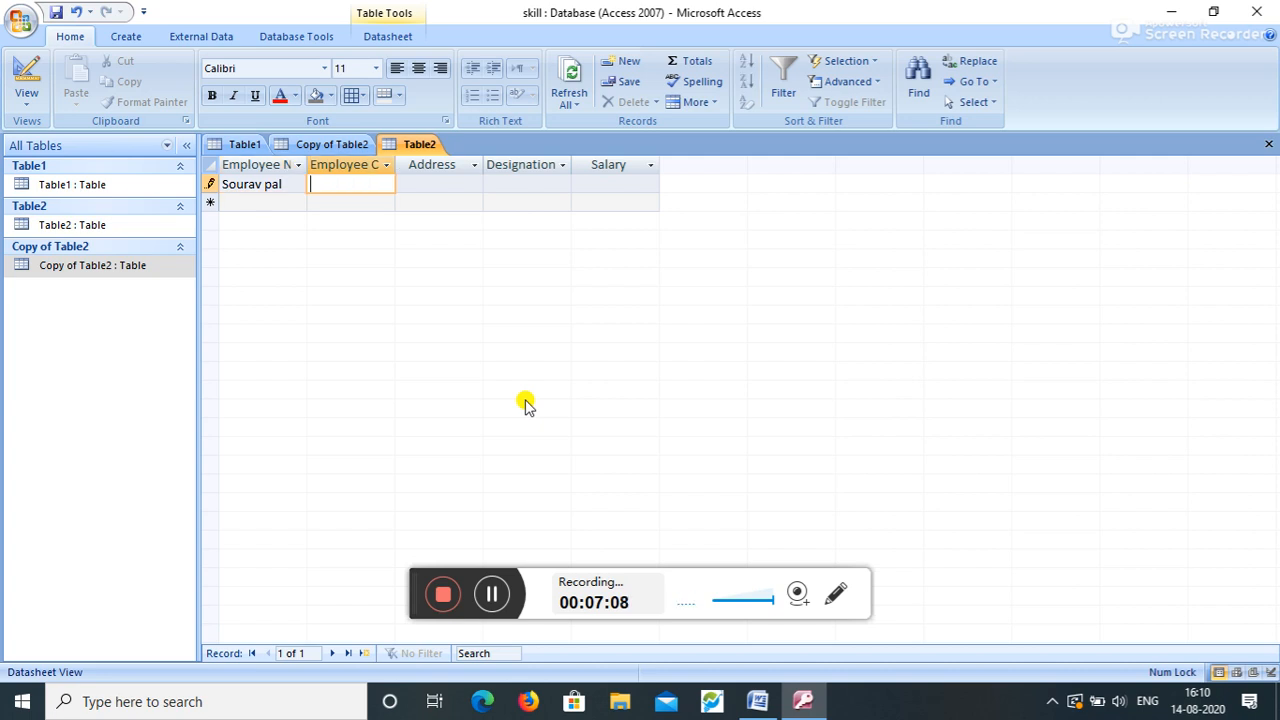
type("a214")
key("Tab")
- Fill in the employee's address in the first record
key("Caps_Lock")
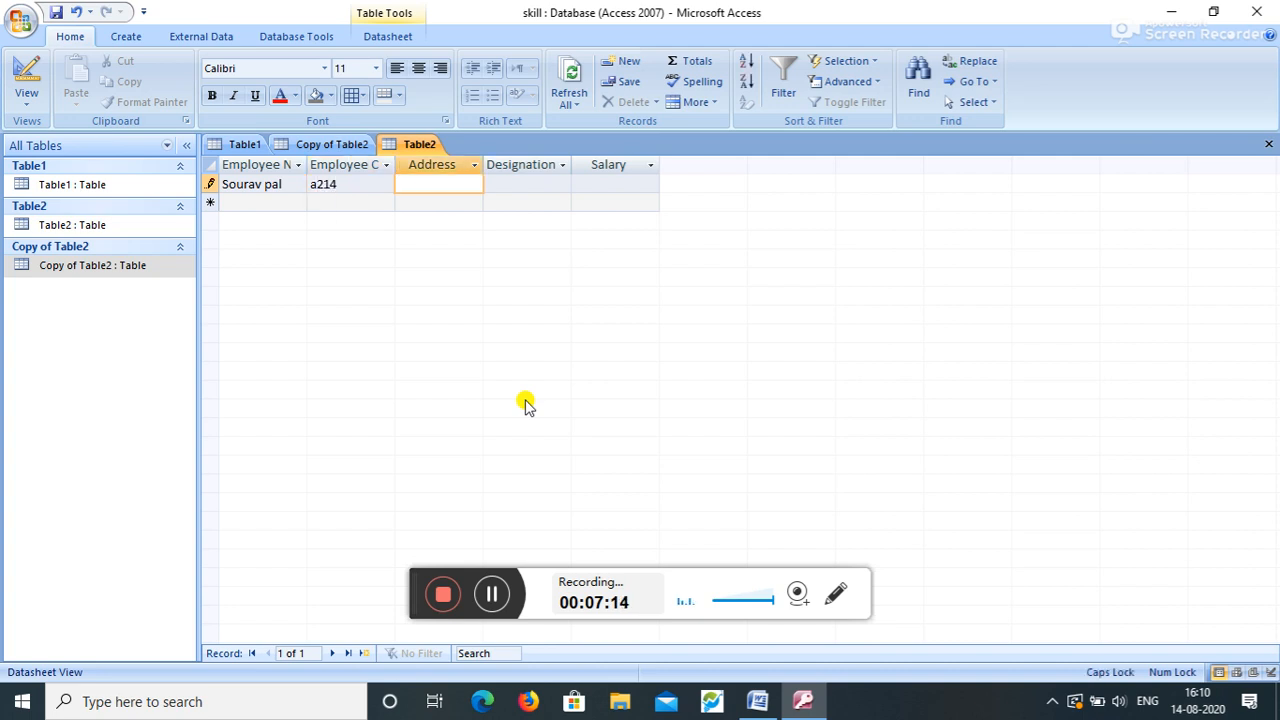
type("G")
key("Caps_Lock")
type("oria")
key("Caps_Lock")
type(",K")
key("Caps_Lock")
type("olkata")
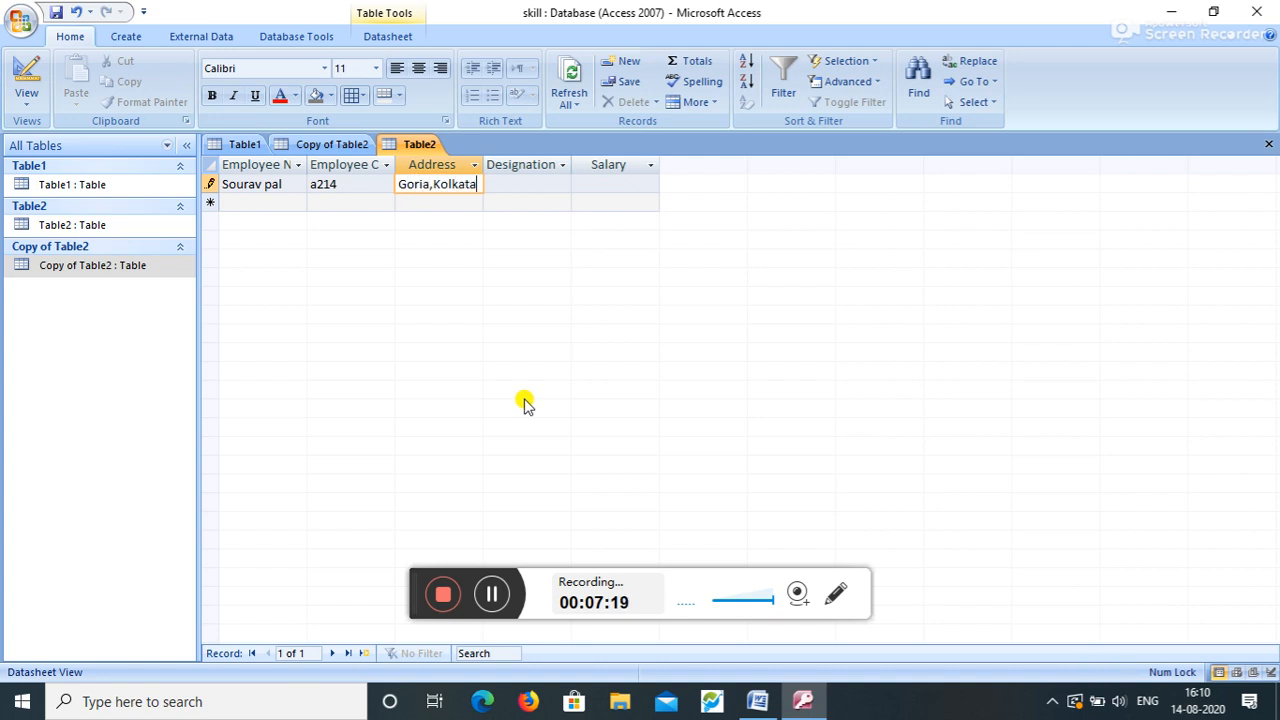
key("Tab")
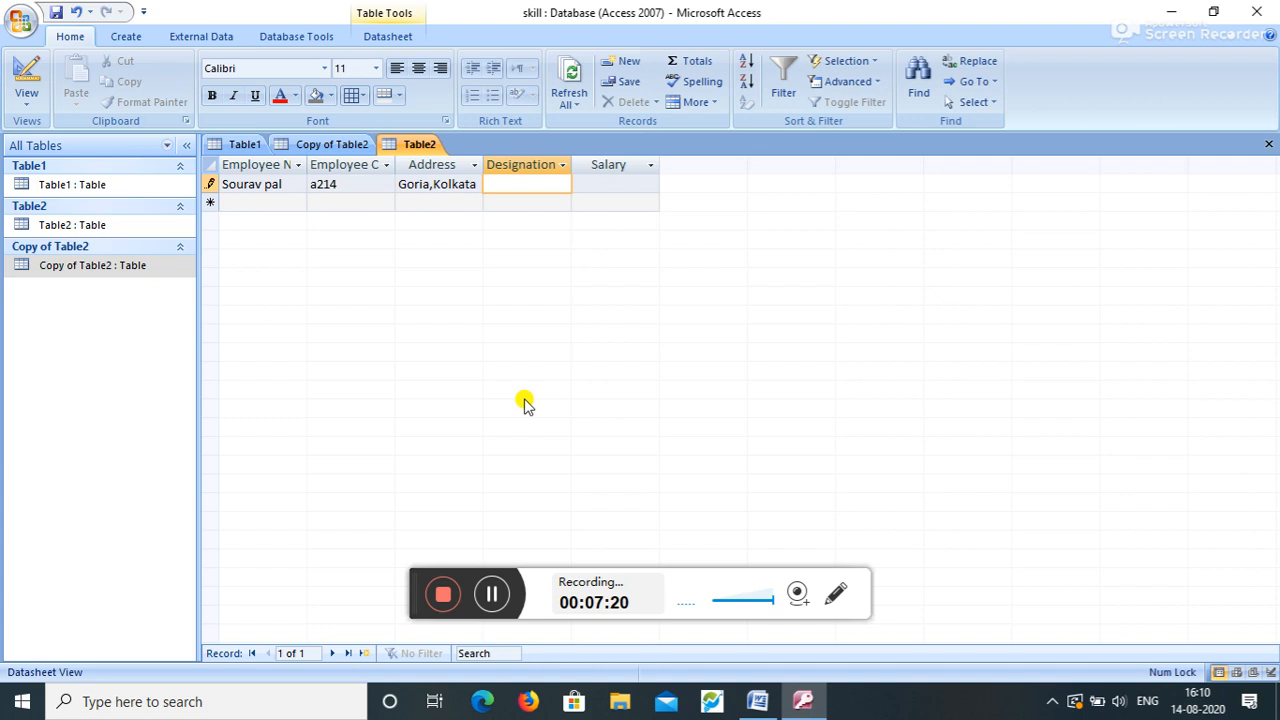
- Enter the designation Managaer and a salary of 25000 in the first record
key("Caps_Lock")
type("M")
key("Caps_Lock")
type("anagaer")
key("Tab")
type("25000")
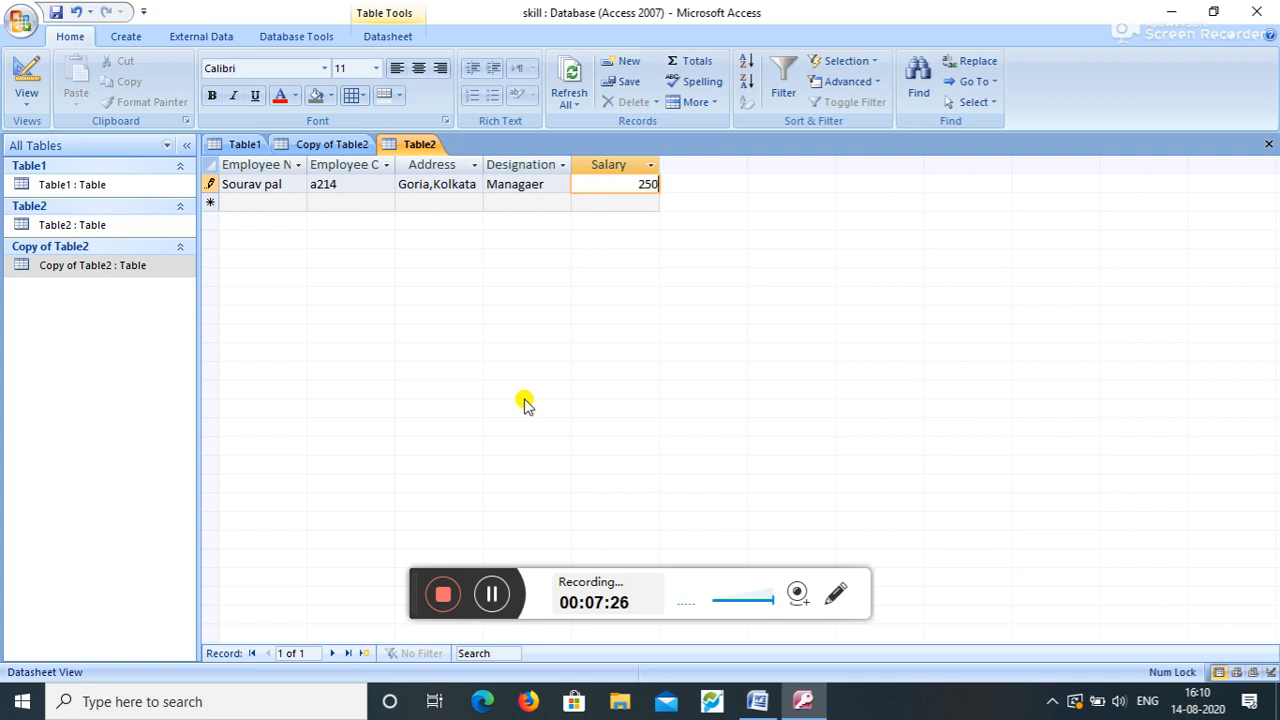
- Add a second record with the employee's name, employee code and address
left_click(280, 202)
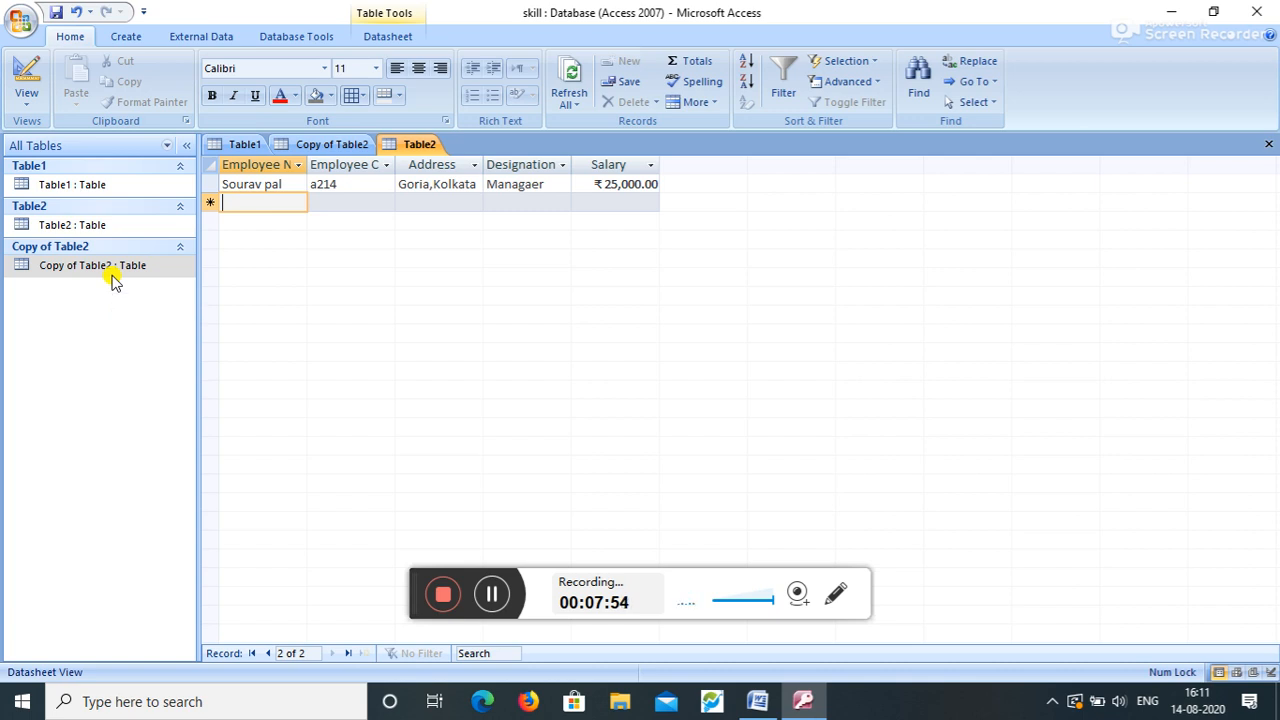
type("pr")
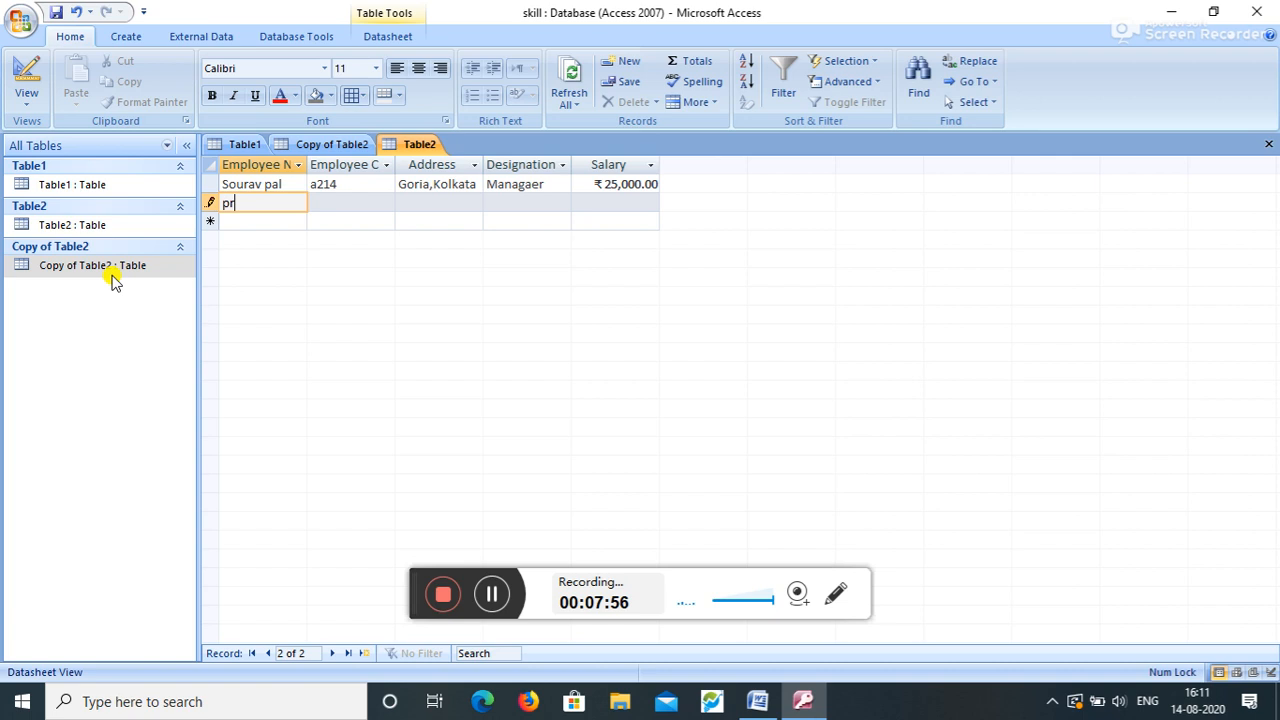
type("atap das")
key("Tab")
type("c4878")
key("Tab")
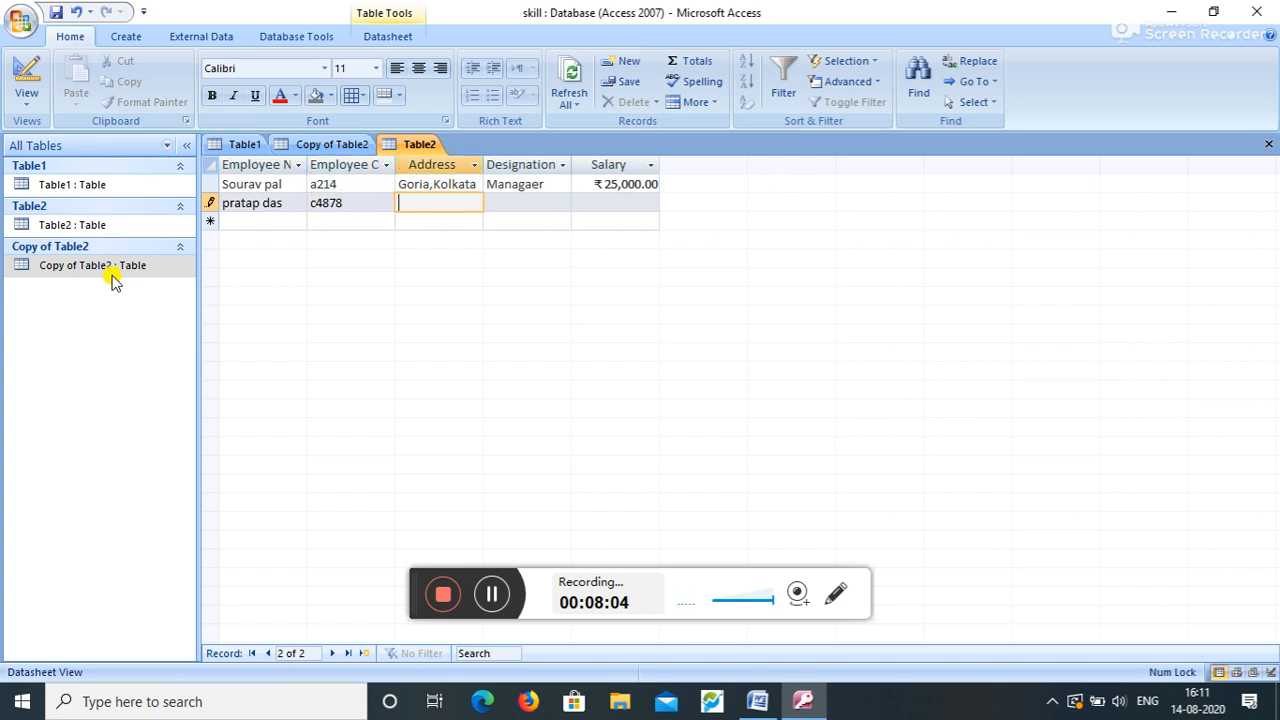
type("jhargram")
key("Tab")
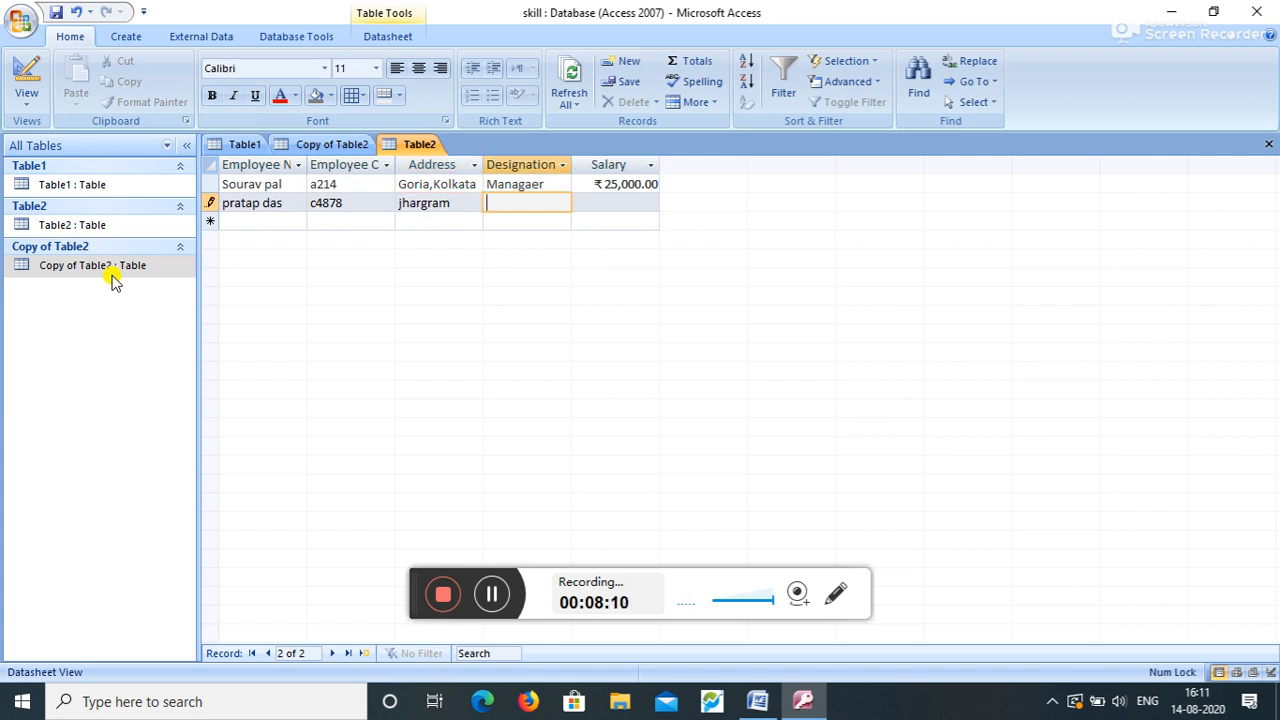
- Complete the second record with the designation Asst Manager and a salary of 21000
type("Asst Manager")
key("Tab")
type("21,000")
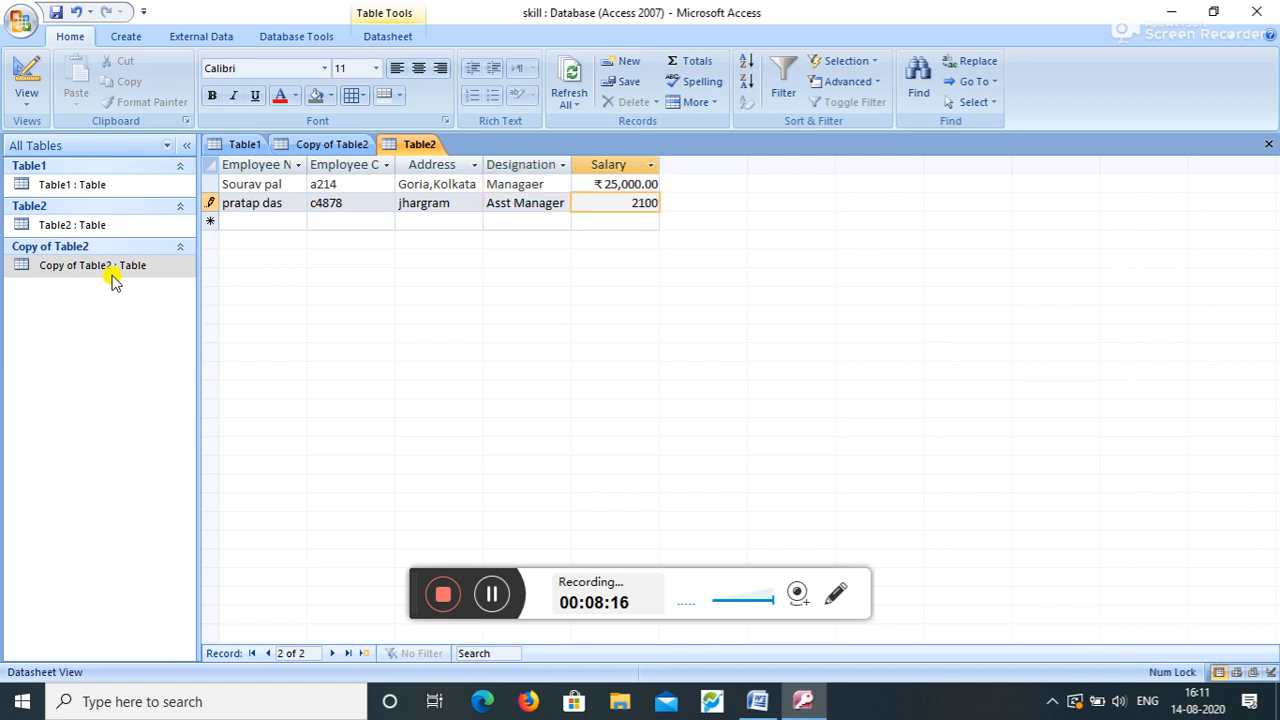
key("Down")
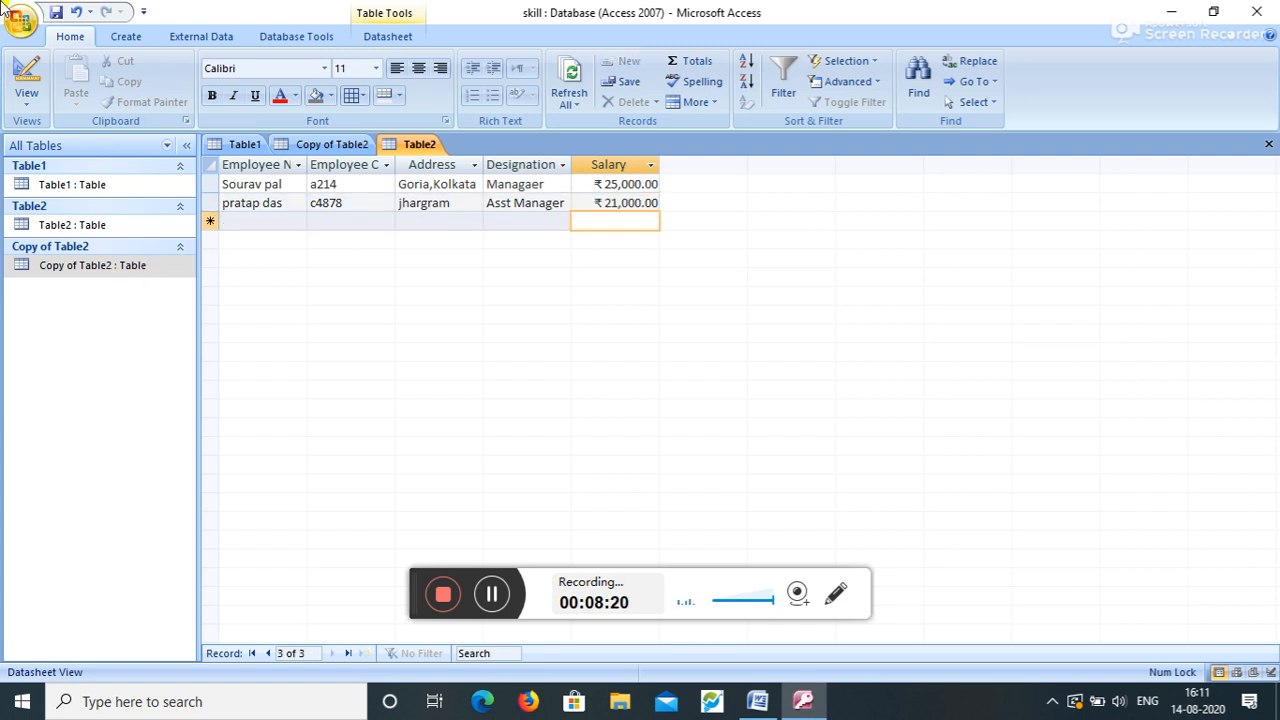
- Try to undo the second record's entry, then cancel its deletion
left_click(70, 11)
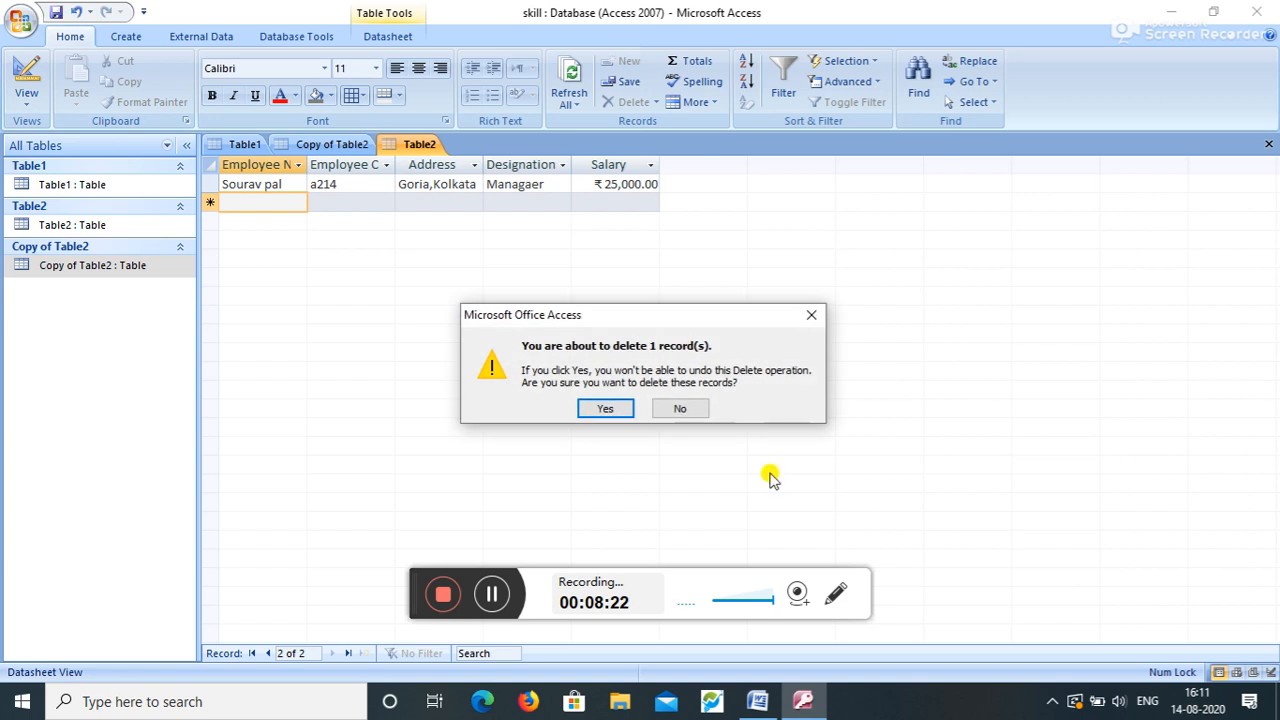
left_click(812, 316)
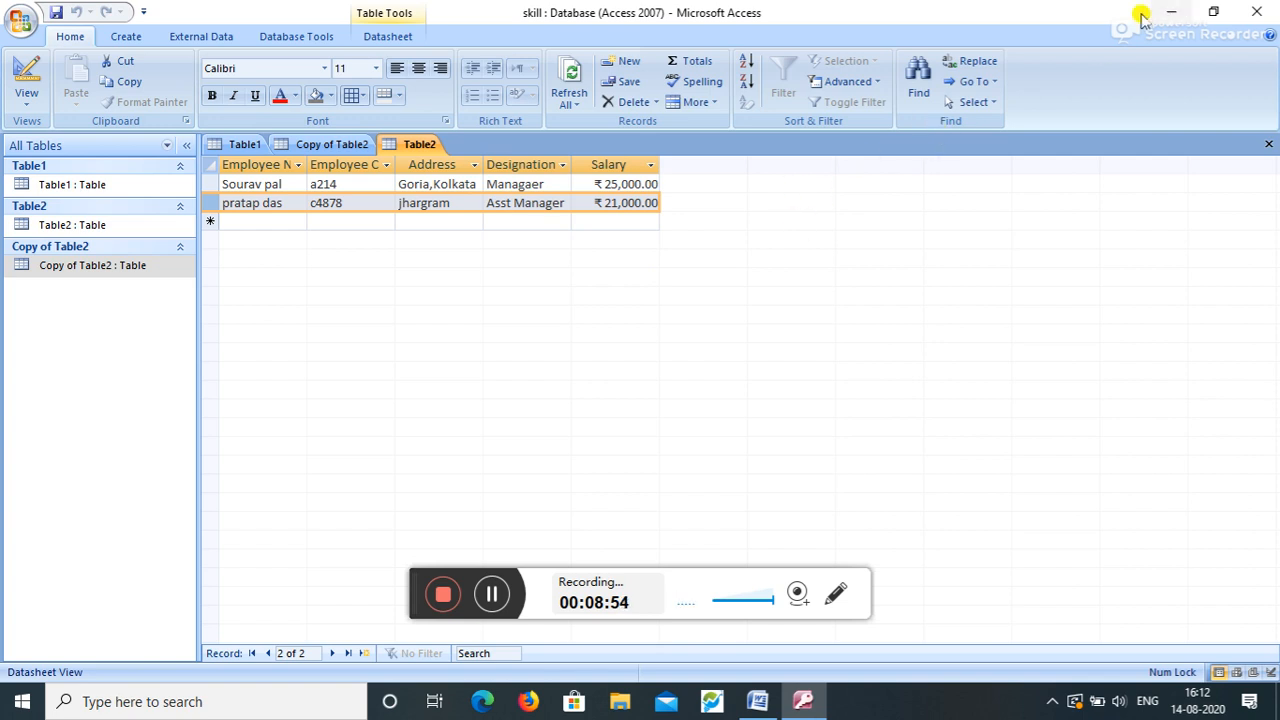
- Close Access, switch to the open Word document and go to the end of its topic list
left_click(1262, 13)
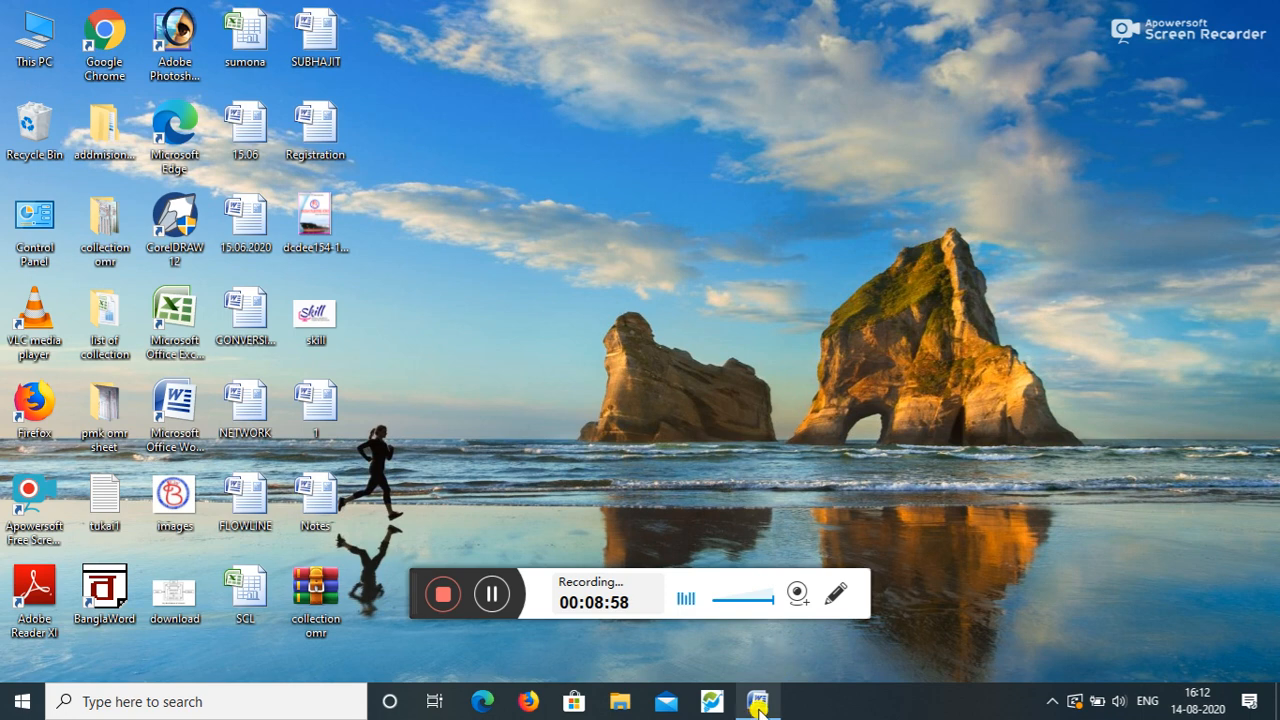
left_click(757, 706)
scroll(545, 443, "down", 3)
scroll(550, 443, "down", 2)
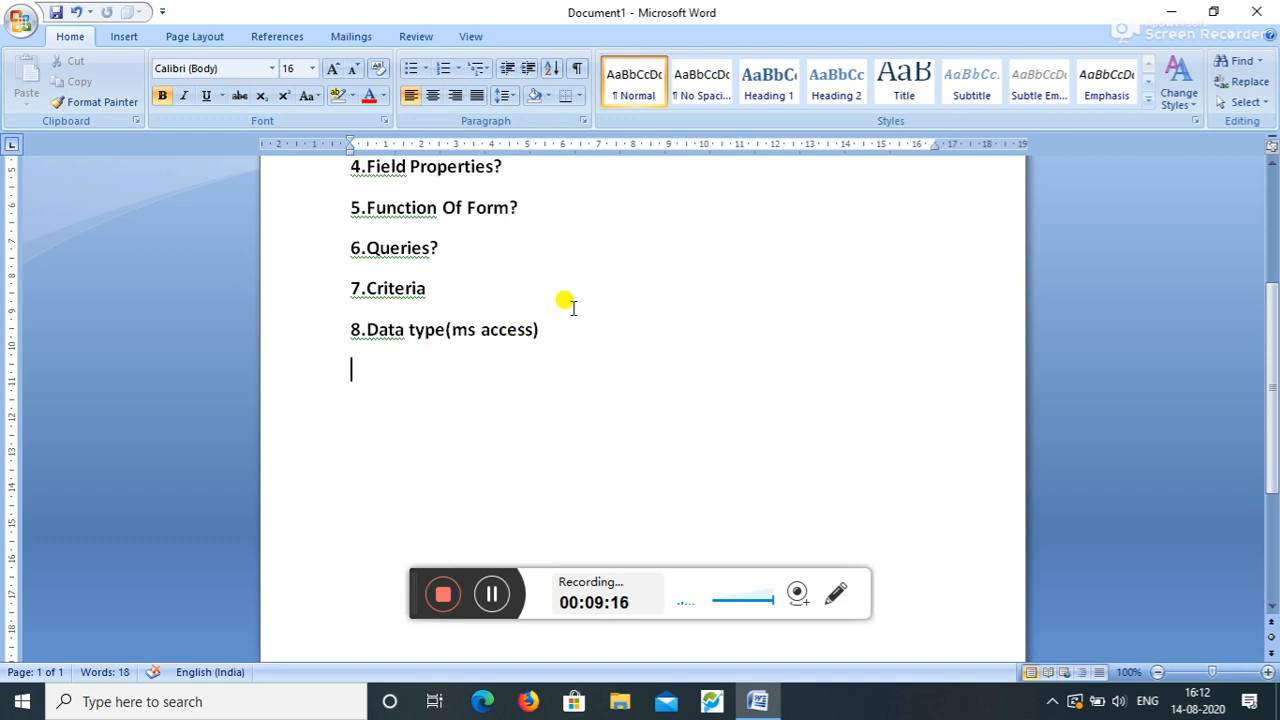
- Below the line "8.Data type(ms access)", add the lines "1.text" and "2.memo"
left_click_drag(551, 330, 337, 323)
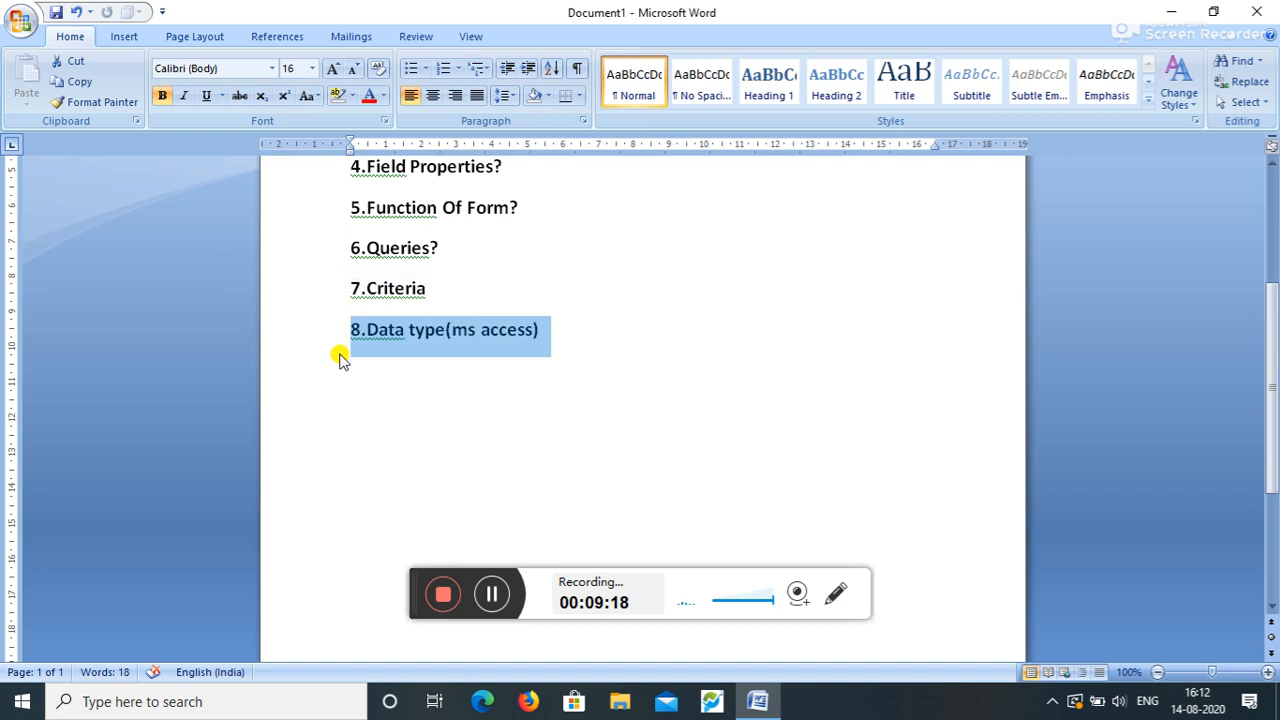
left_click(352, 428)
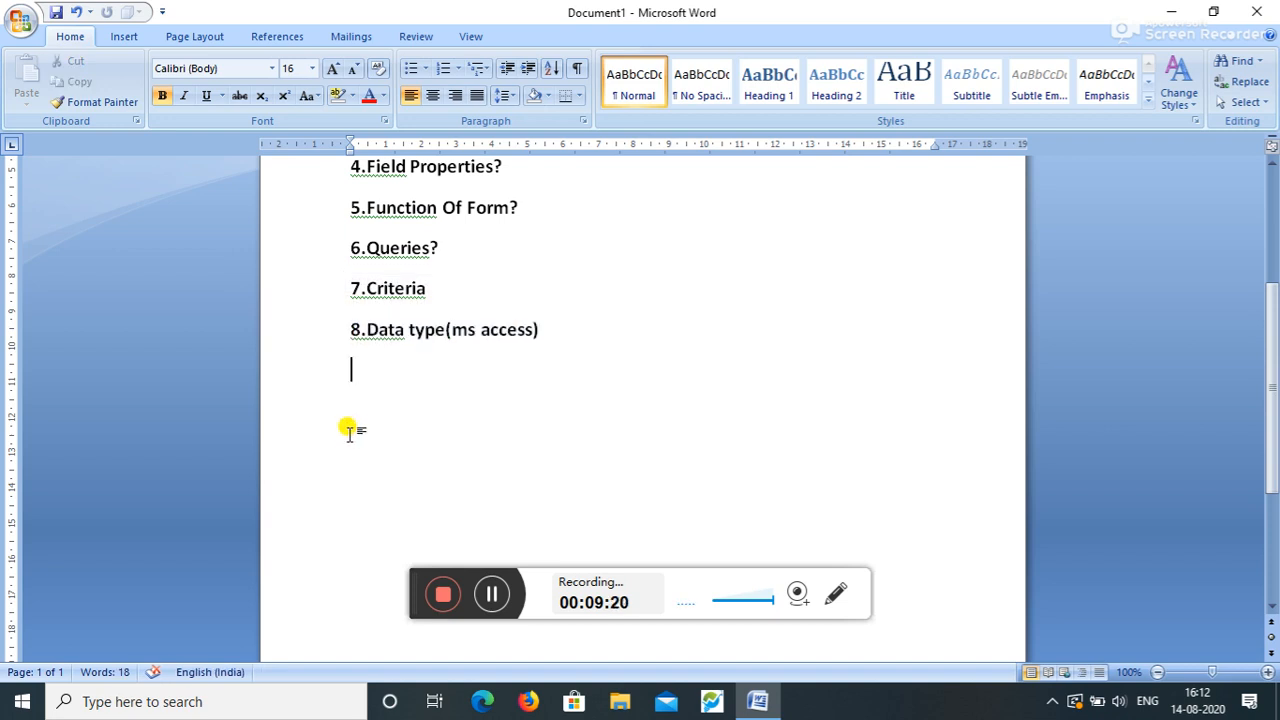
type("1.text")
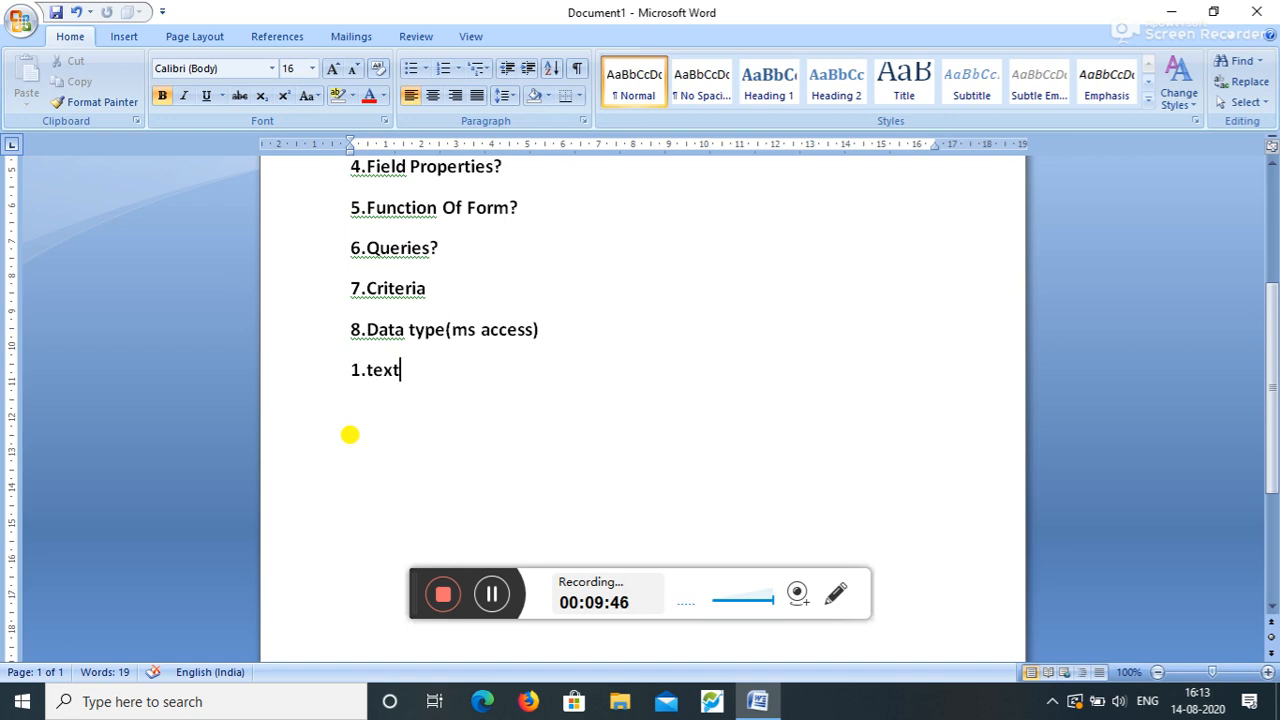
key("Return")
type("2.memo")
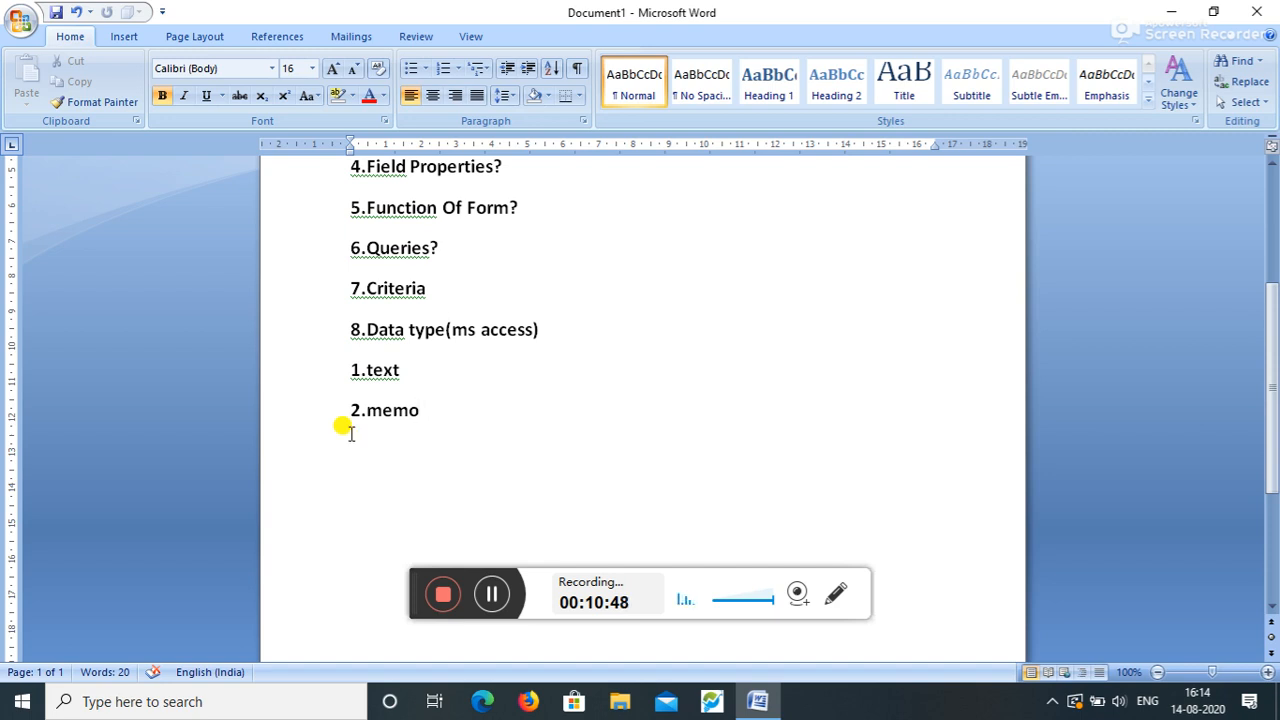
- Continue the data type list below "2.memo" with the lines "3.number" and "4.date"
key("Return")
type("3.")
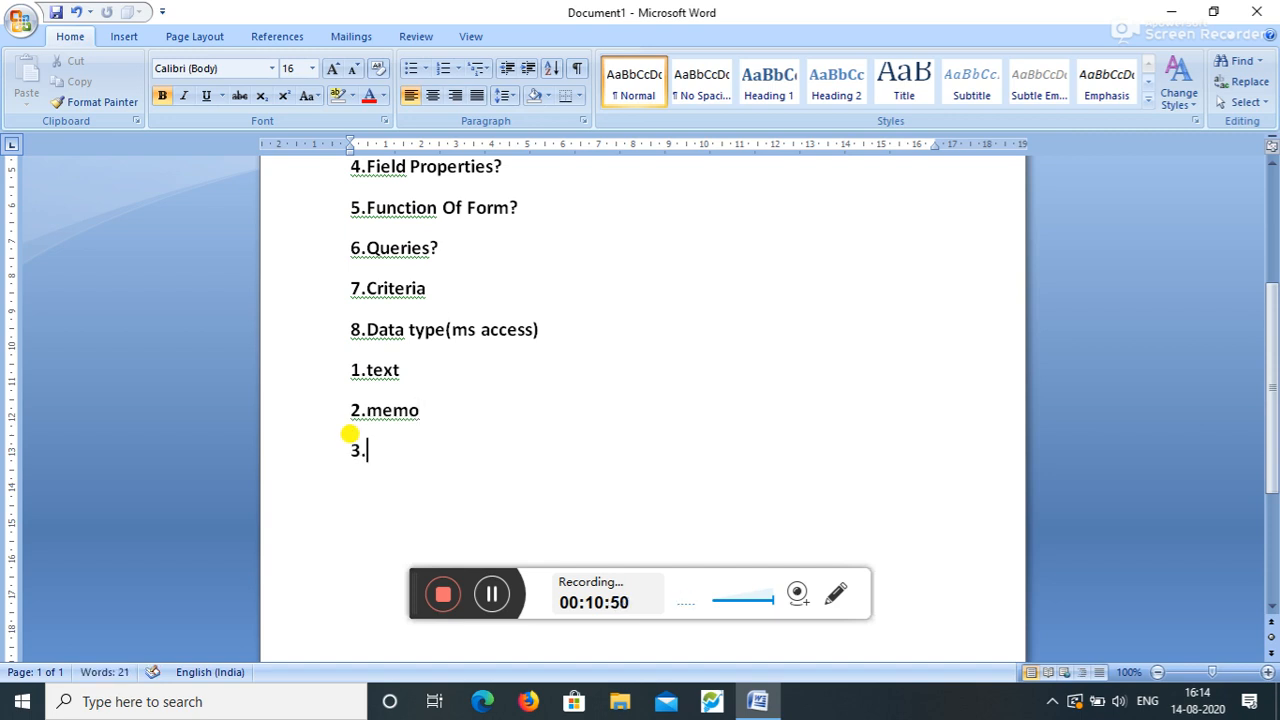
type("number")
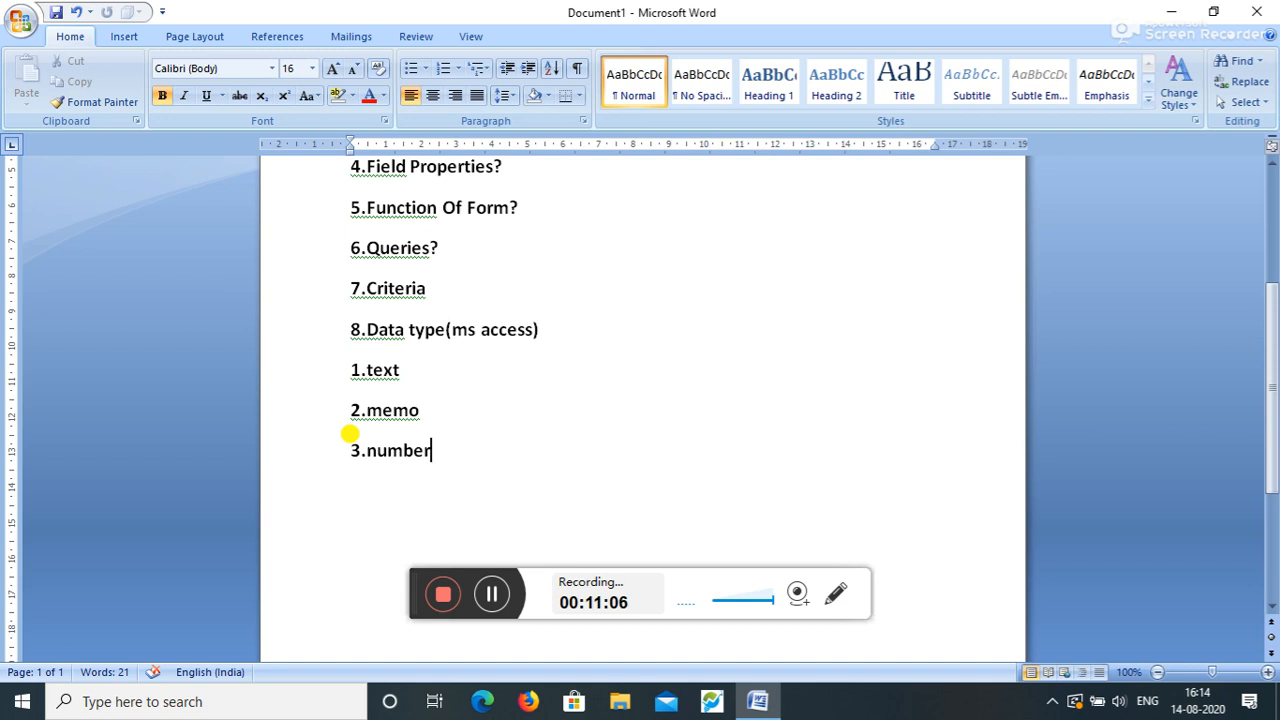
key("Return")
type("date")
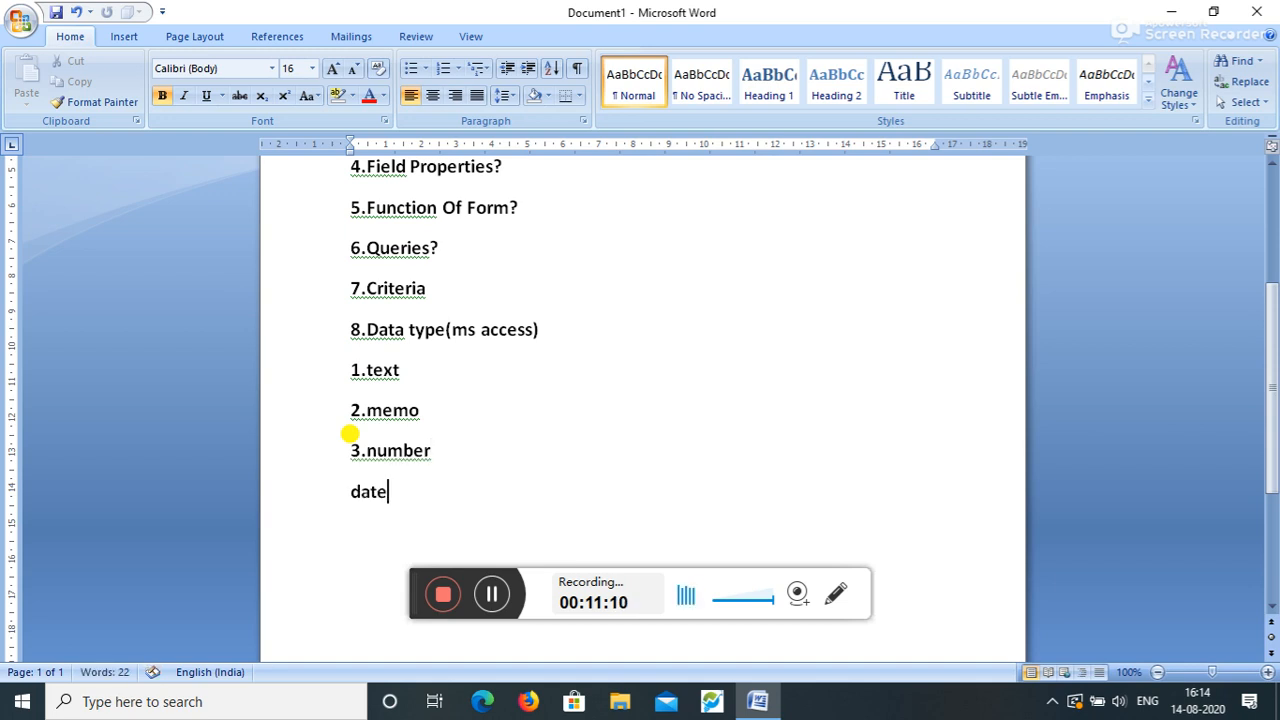
key("BackSpace")
key("BackSpace")
key("BackSpace")
key("BackSpace")
type("4")
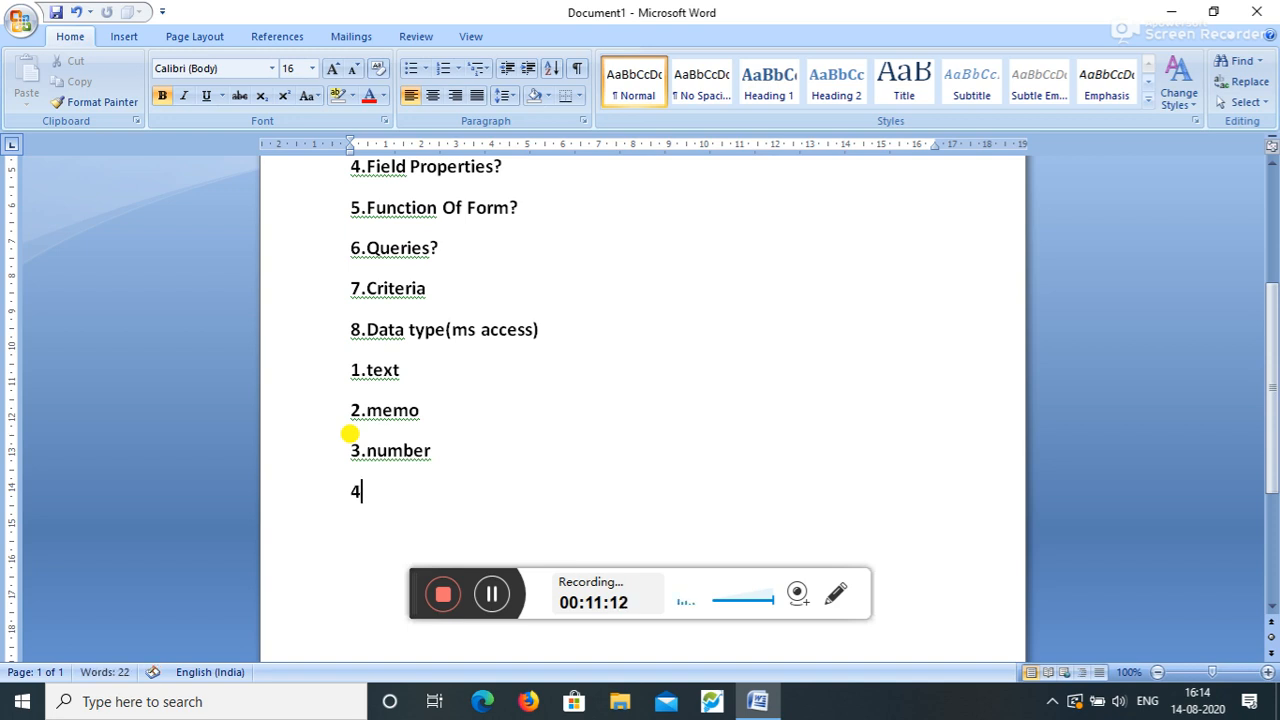
type(".date")
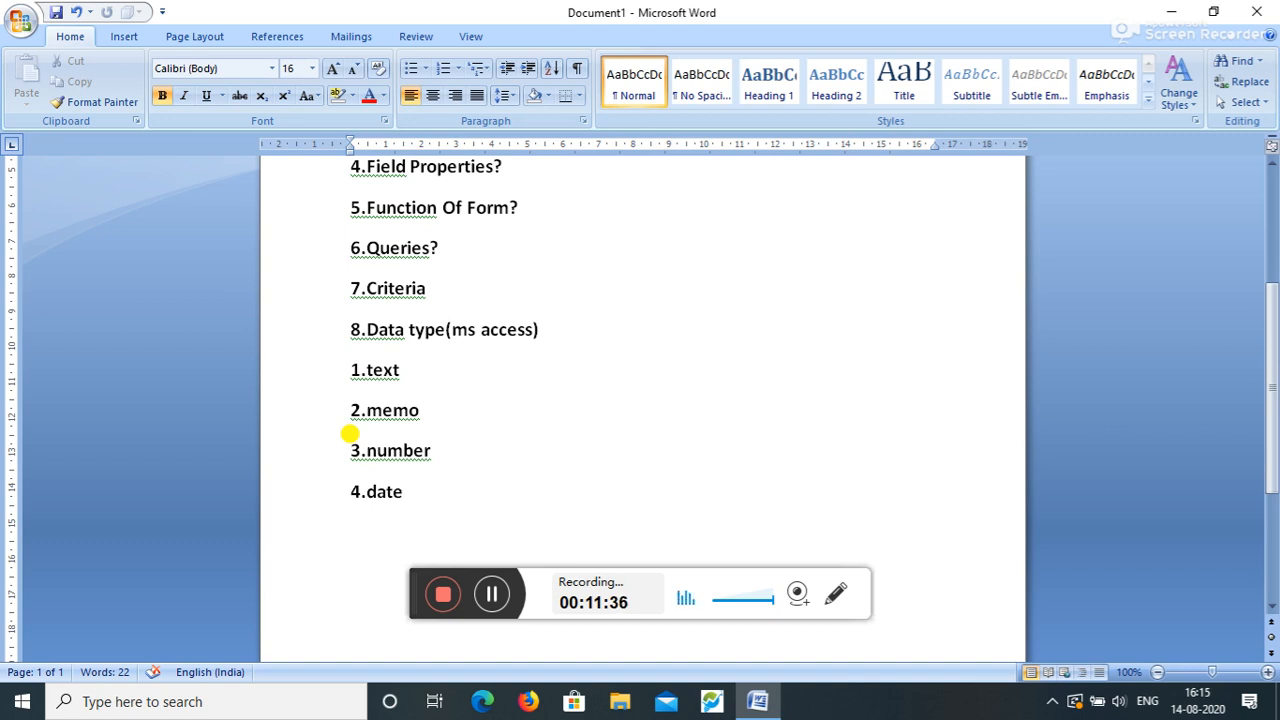
- Continue the data type list below "4.date" with the lines "5.currency" and "6.yes/no"
key("Return")
type("5.cu")
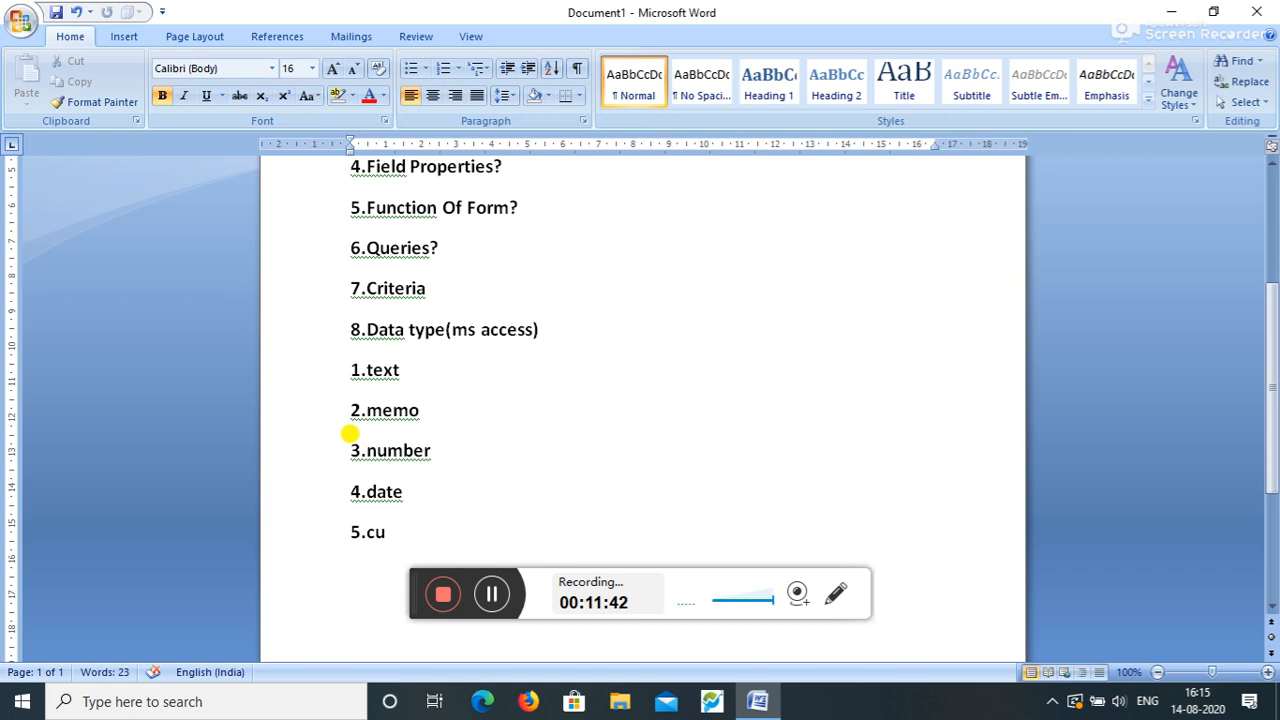
type("rrency")
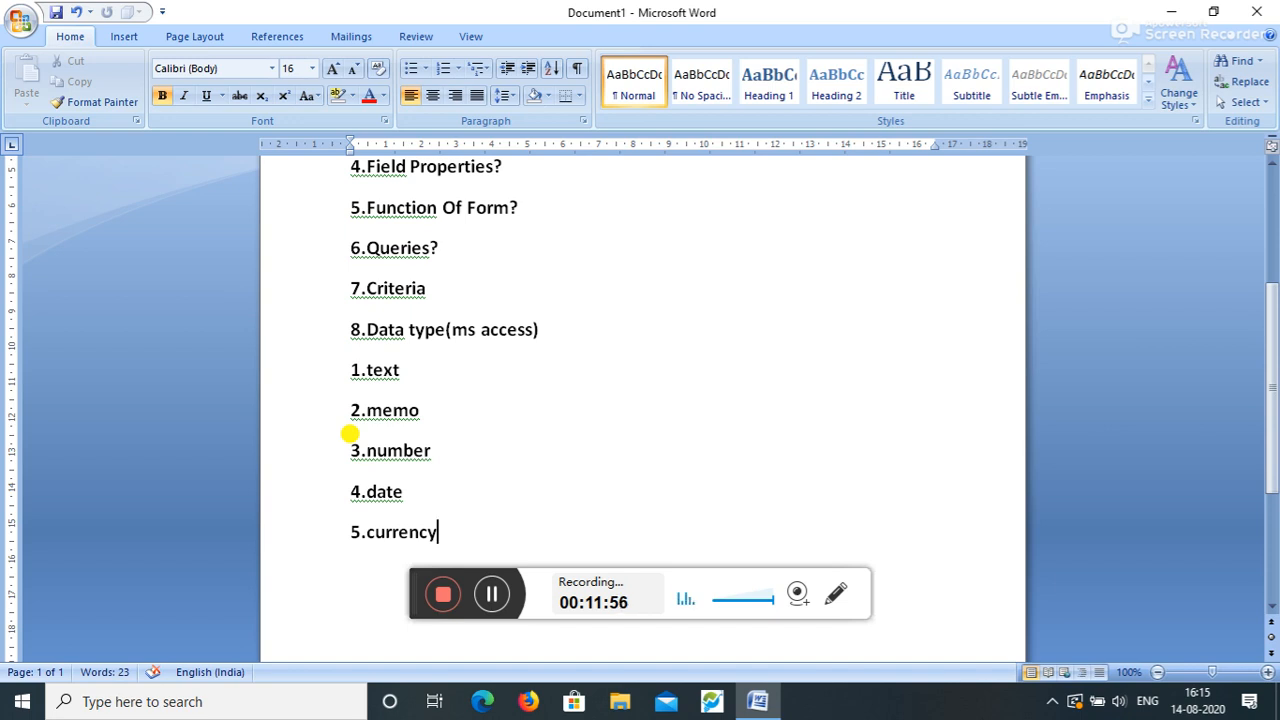
key("Return")
type("6.yes")
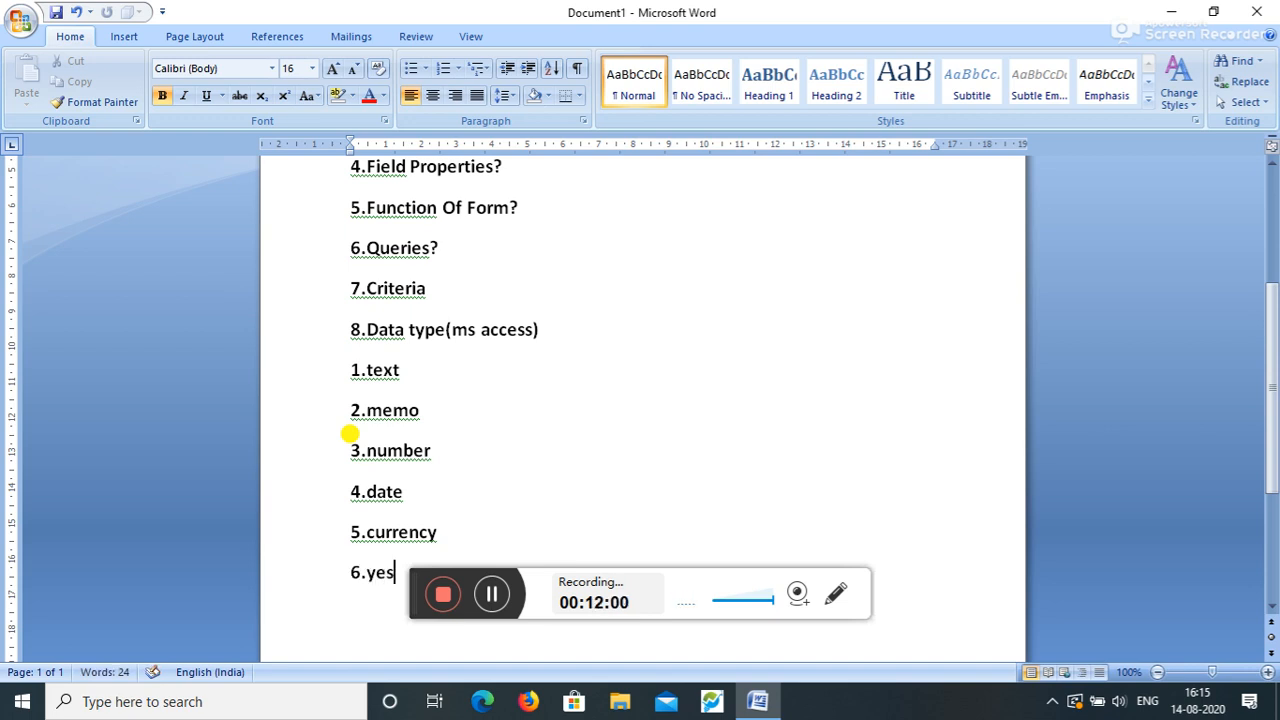
type("/n")
scroll(280, 330, "down", 3)
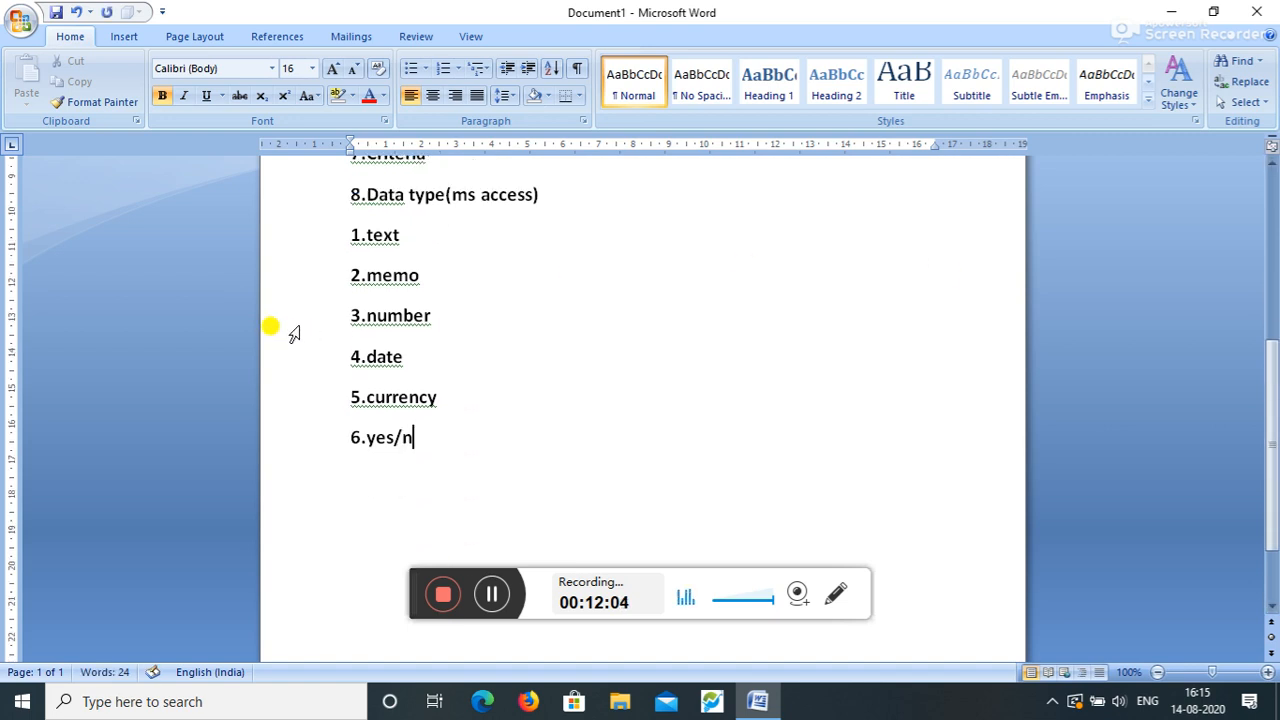
type("o")
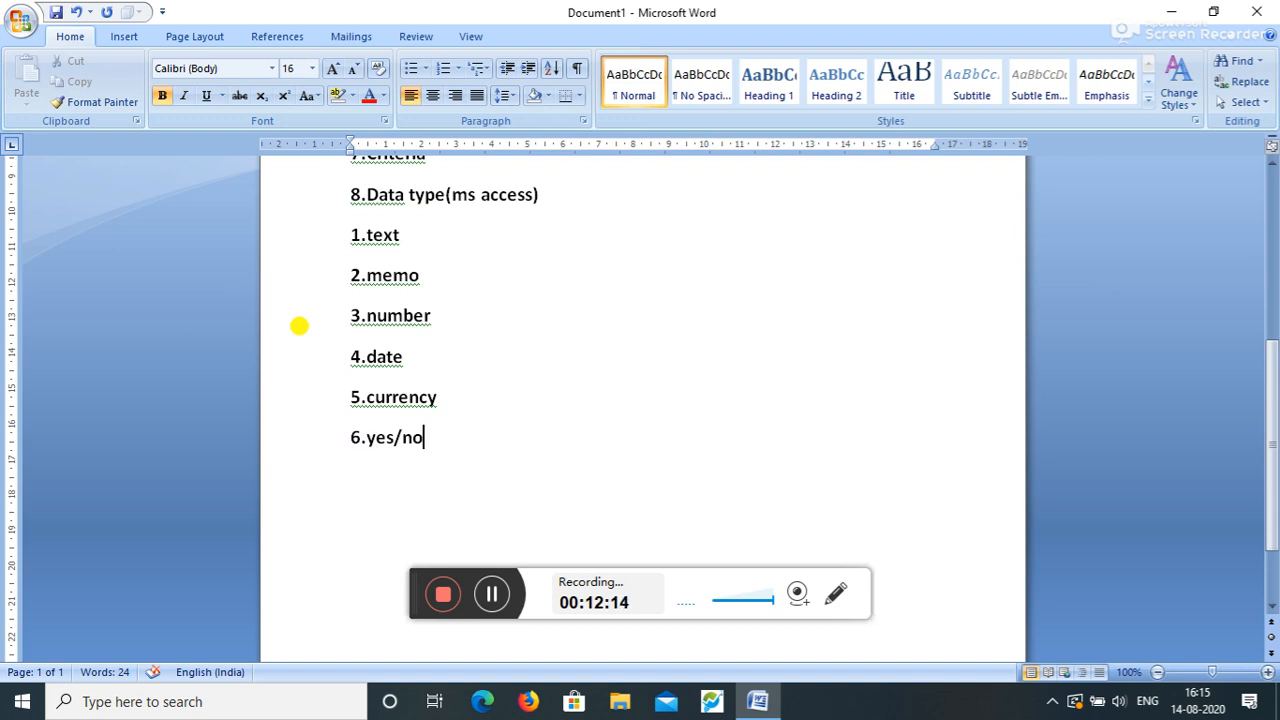
- Add the line "7.ole object" below "6.yes/no", leaving the cursor at its end
key("Return")
type("7.p")
key("BackSpace")
type("ole")
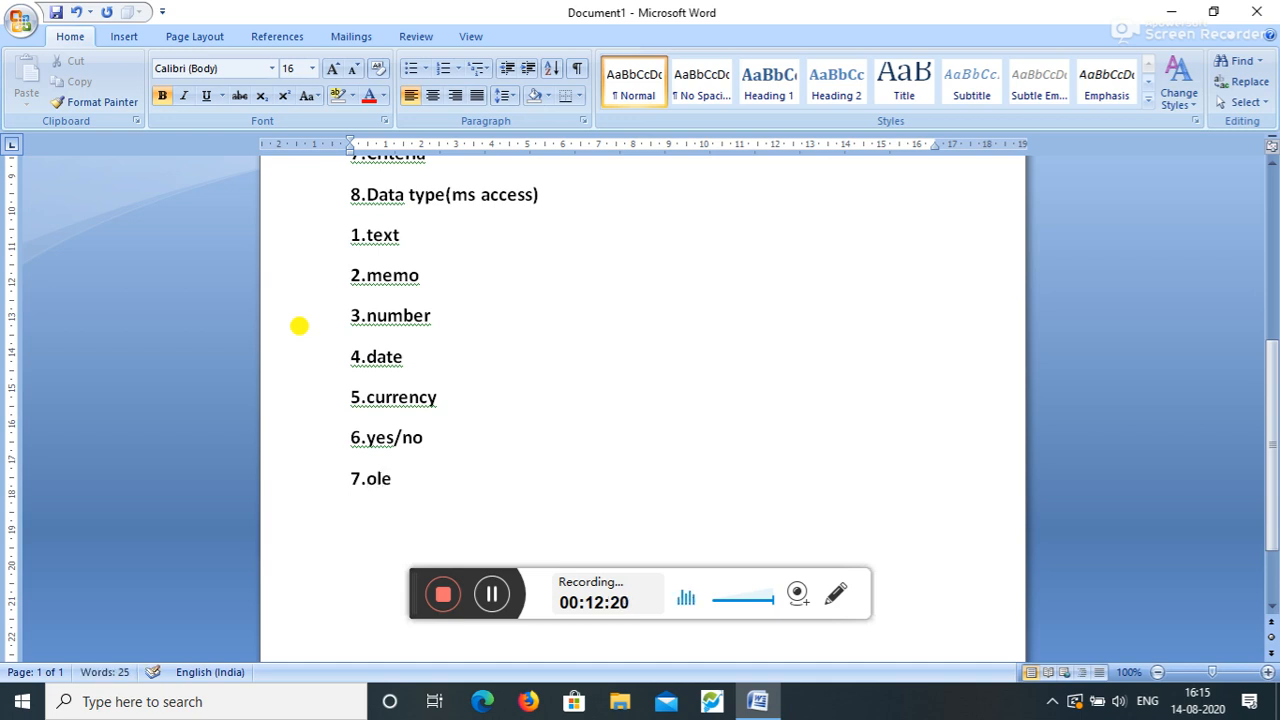
type(" object")
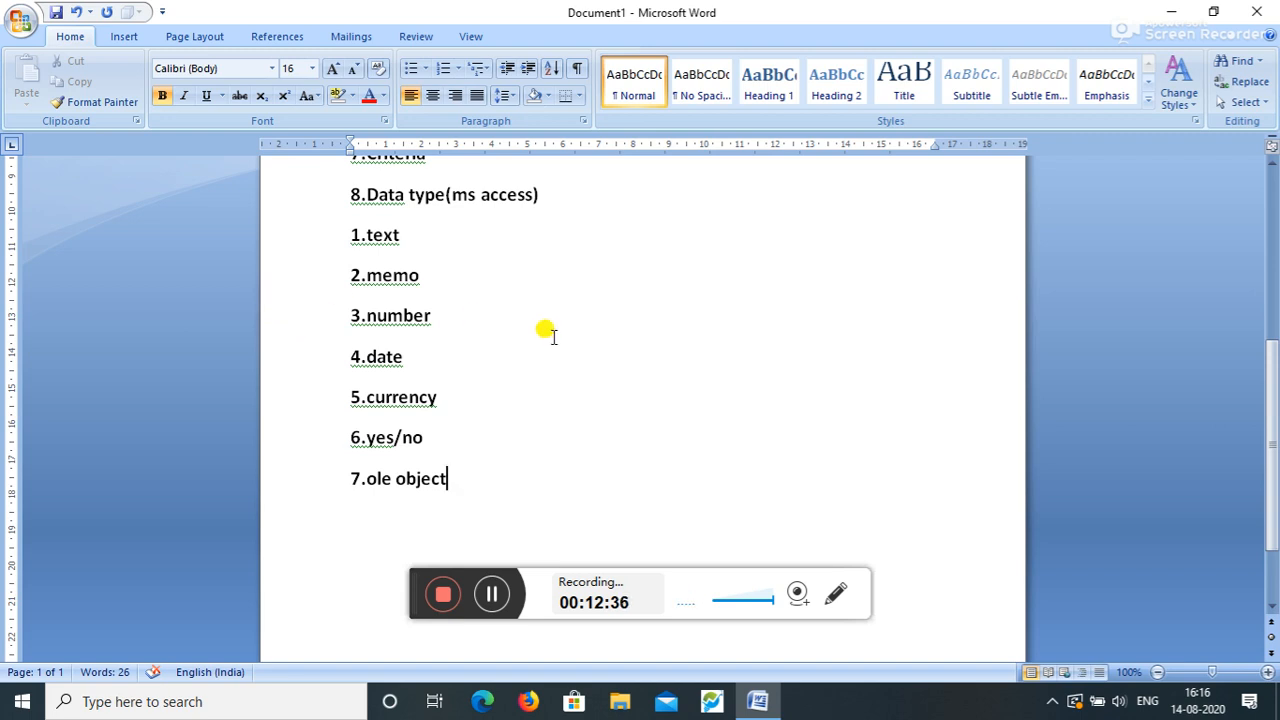
left_click_drag(340, 210, 480, 480)
left_click(479, 480)
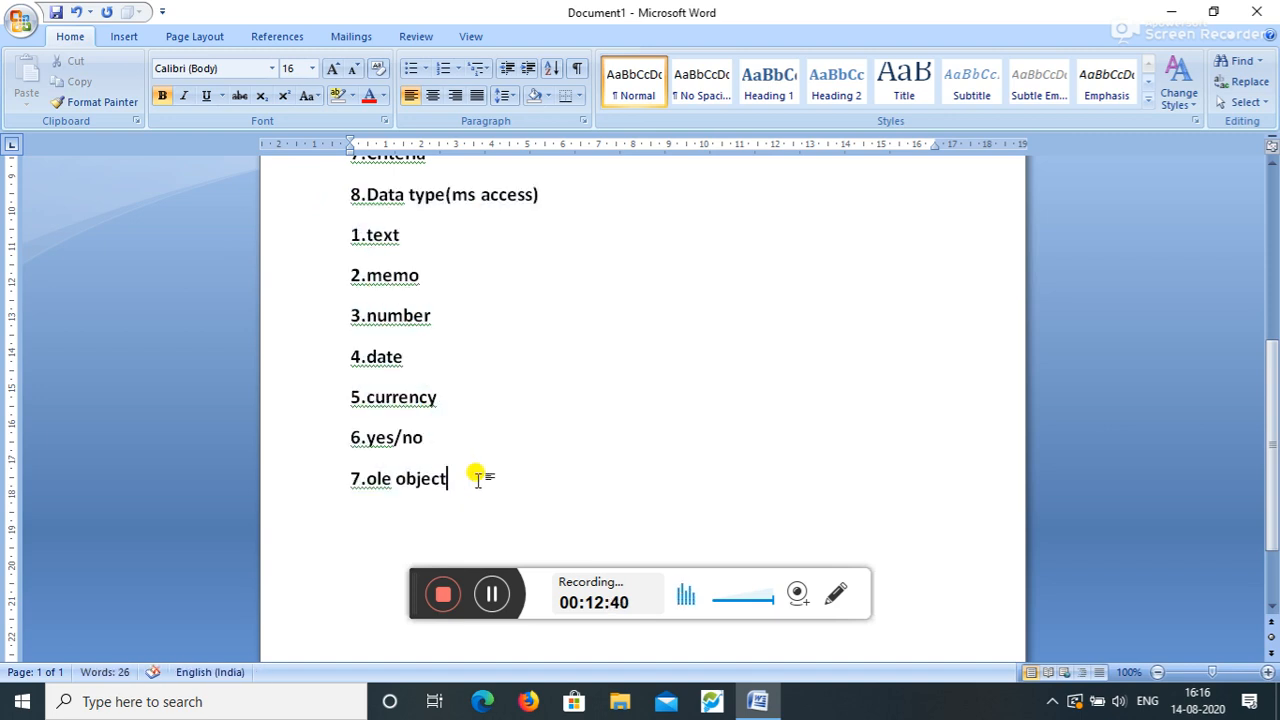
- Add the answer ".accdb" after "1.Extention Name?" and highlight it
scroll(477, 480, "up", 5)
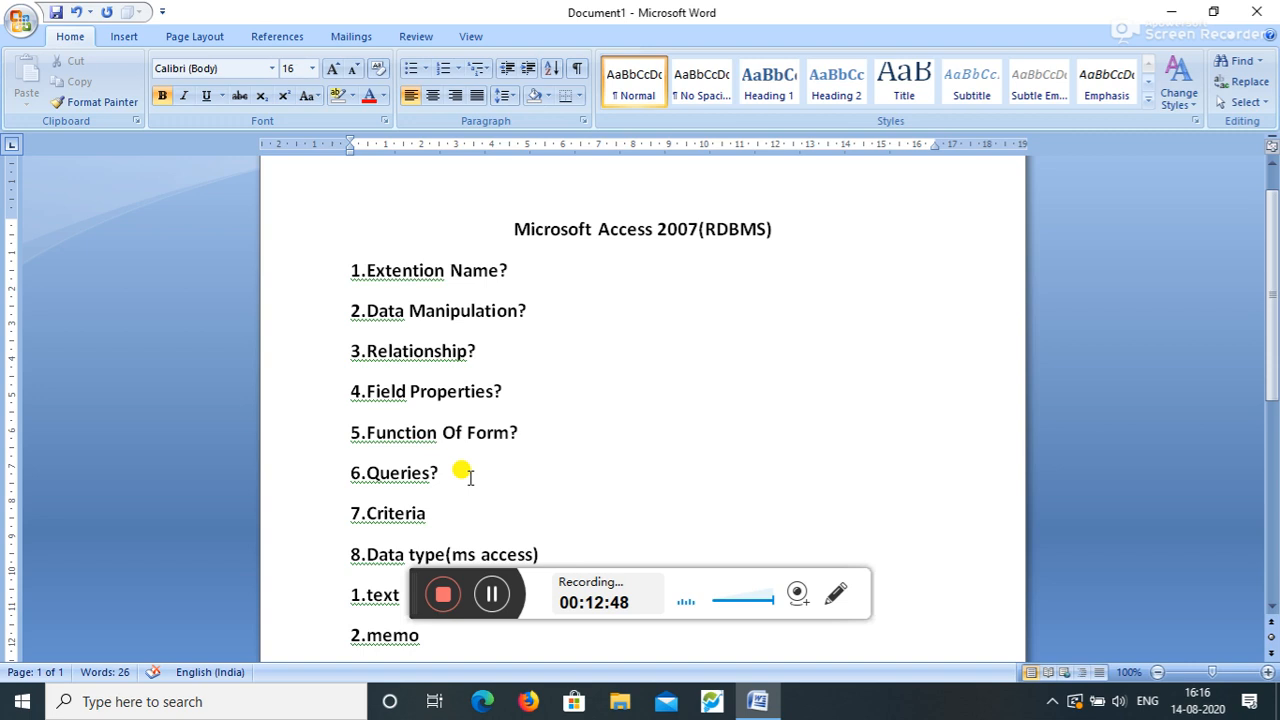
left_click(518, 268)
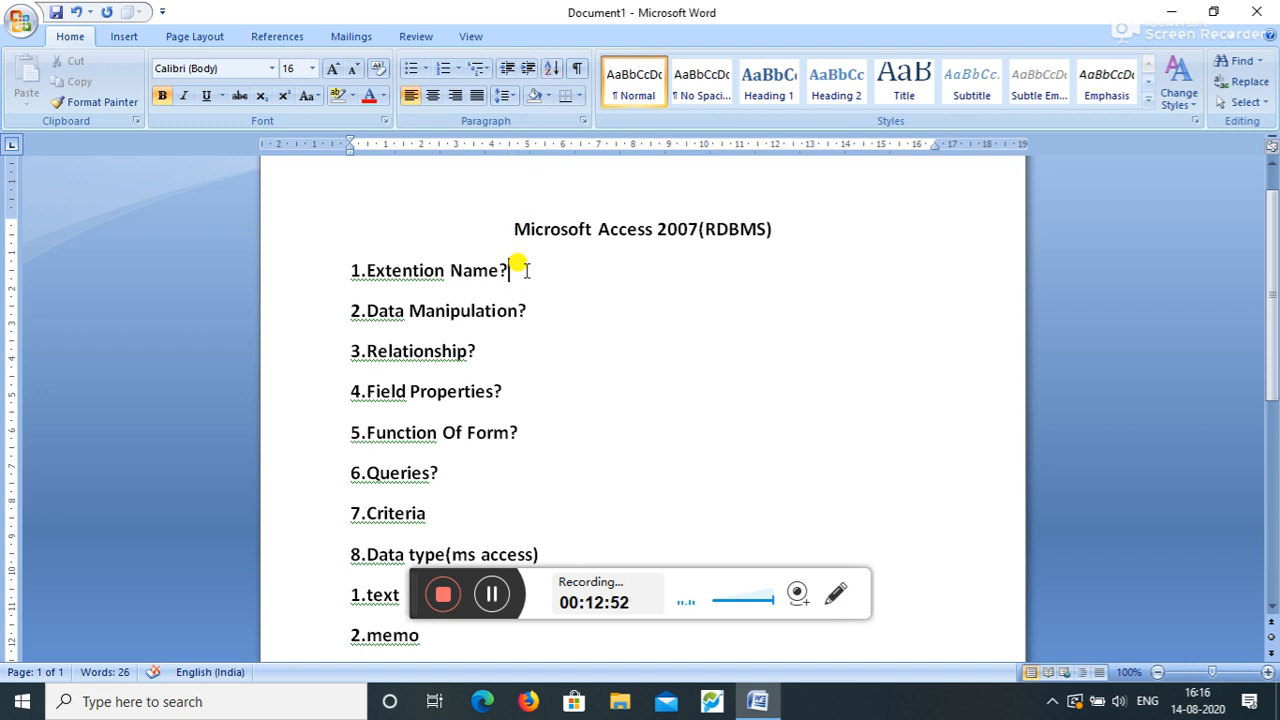
type(".")
type("acc")
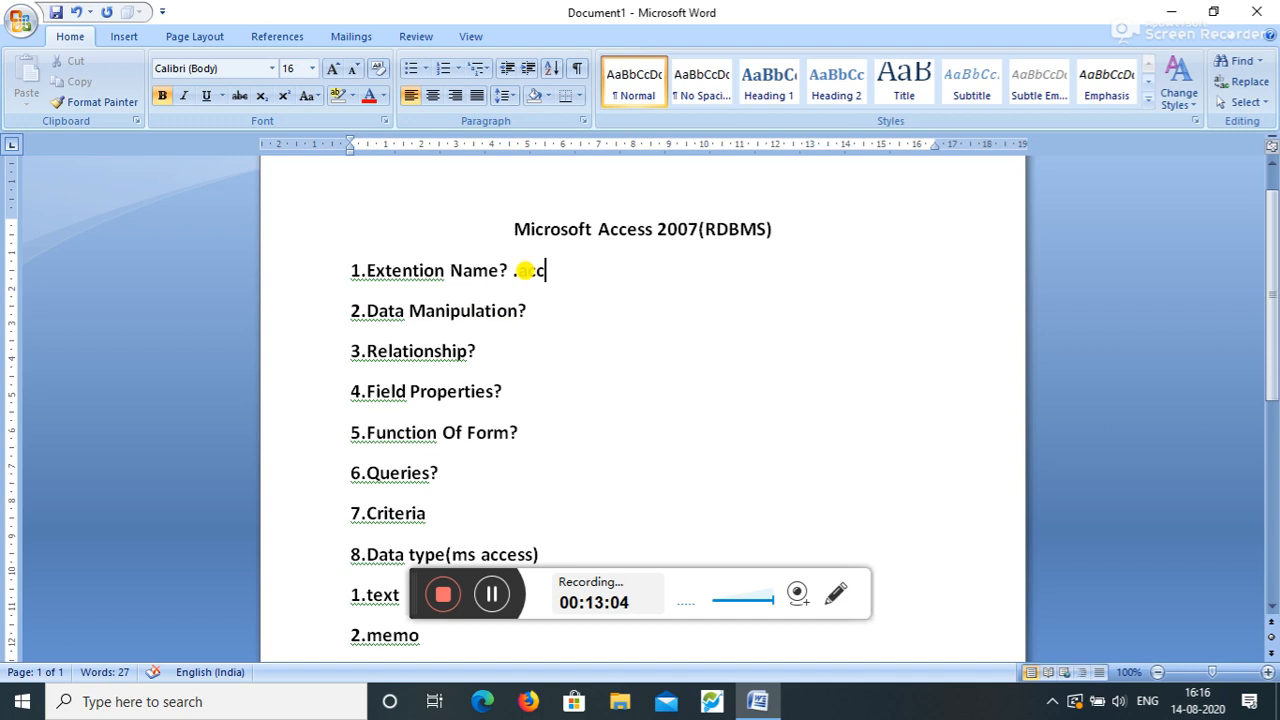
type("db")
left_click_drag(584, 273, 531, 271)
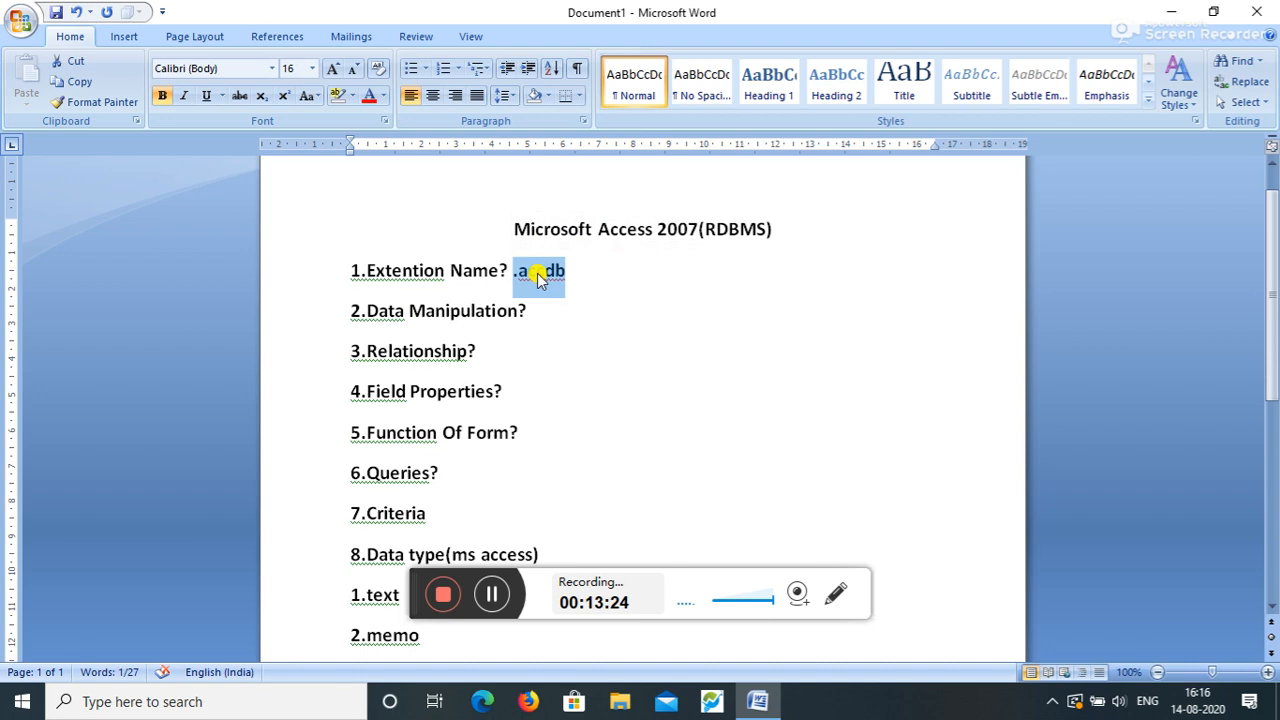
- Insert a space after the numbers of the "Data Manipulation?" and "Extention Name?" lines
left_click(545, 318)
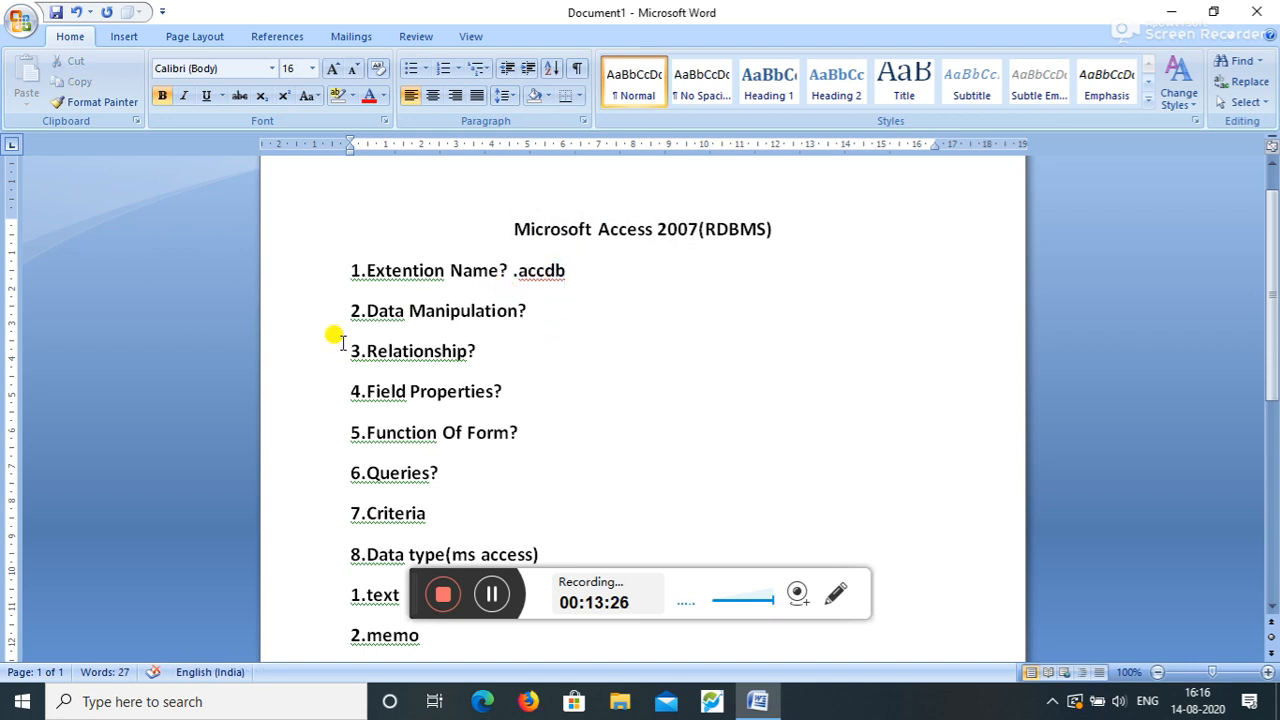
left_click(367, 314)
left_click(365, 271)
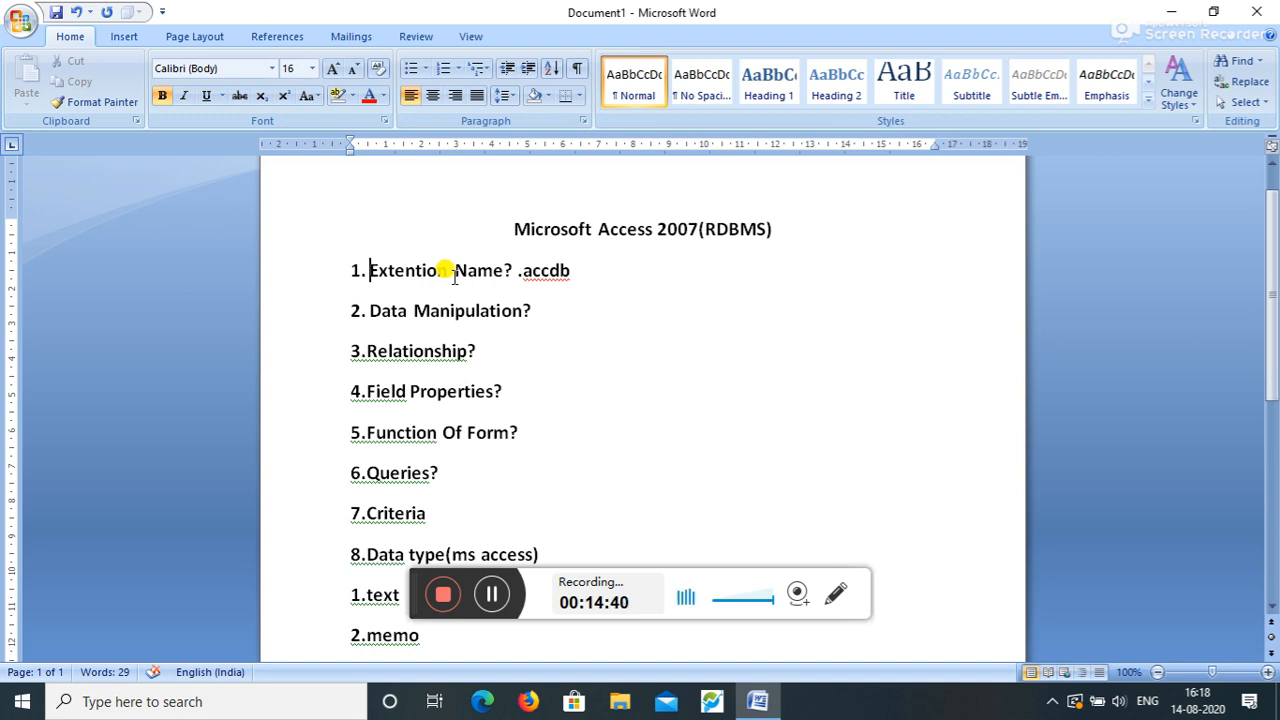
- Review the topics from "Data Manipulation?" down to "Criteria" in the list
left_click_drag(532, 311, 375, 332)
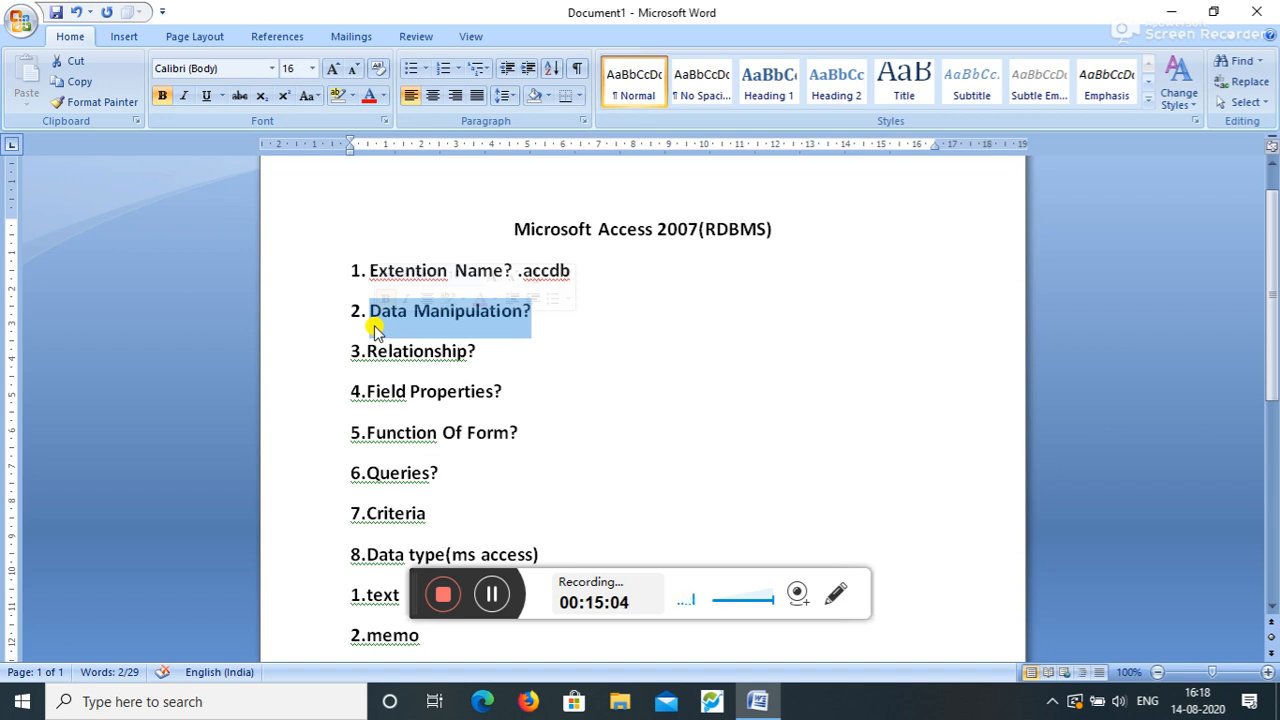
scroll(426, 345, "down", 1)
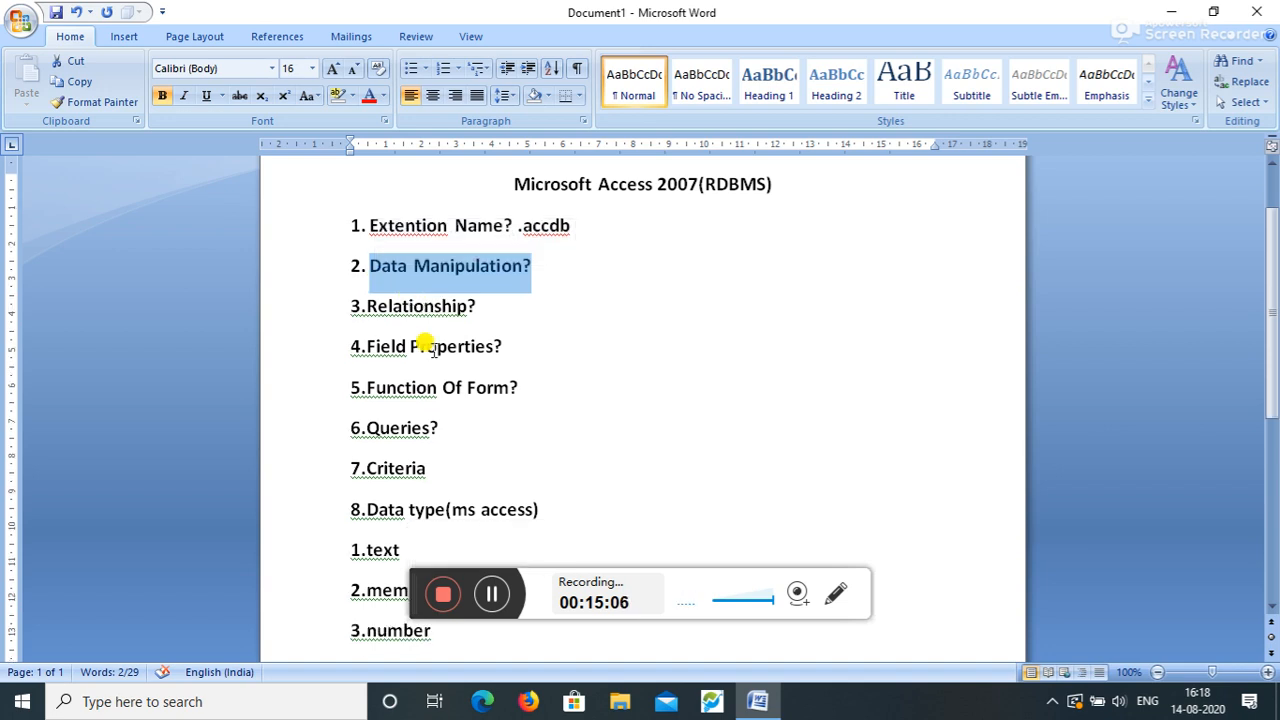
left_click(497, 311)
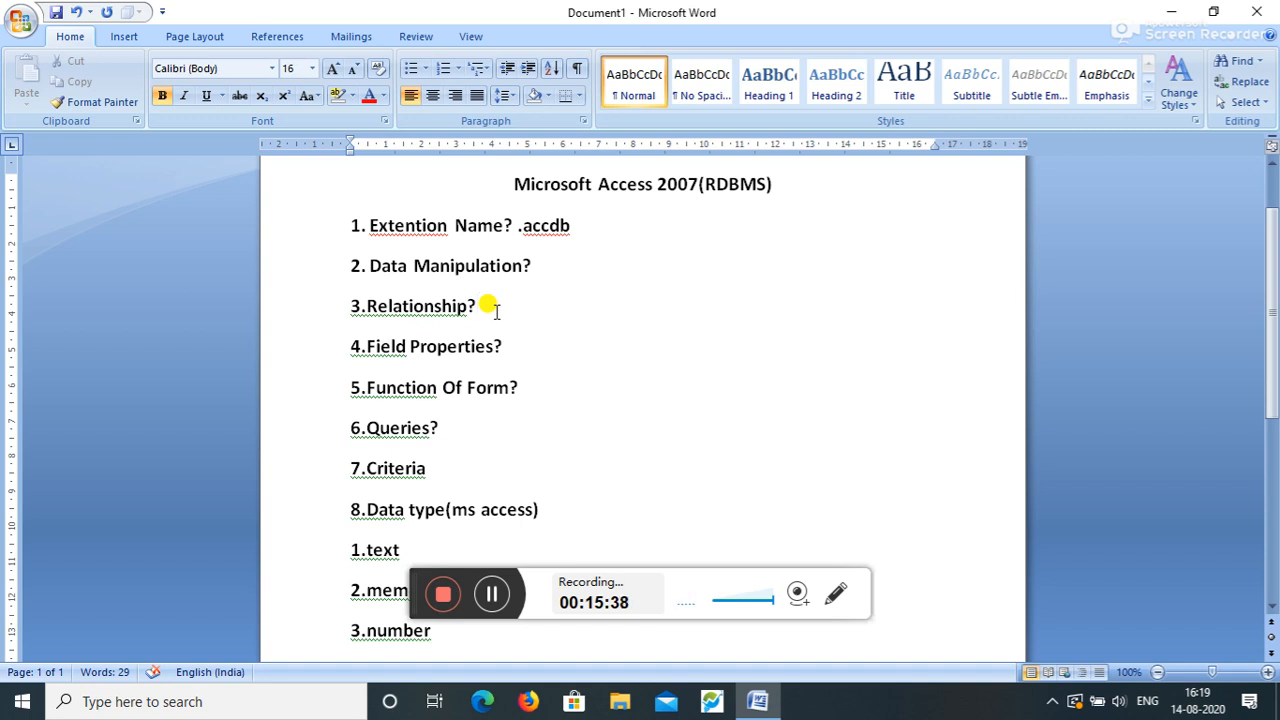
scroll(492, 306, "down", 1)
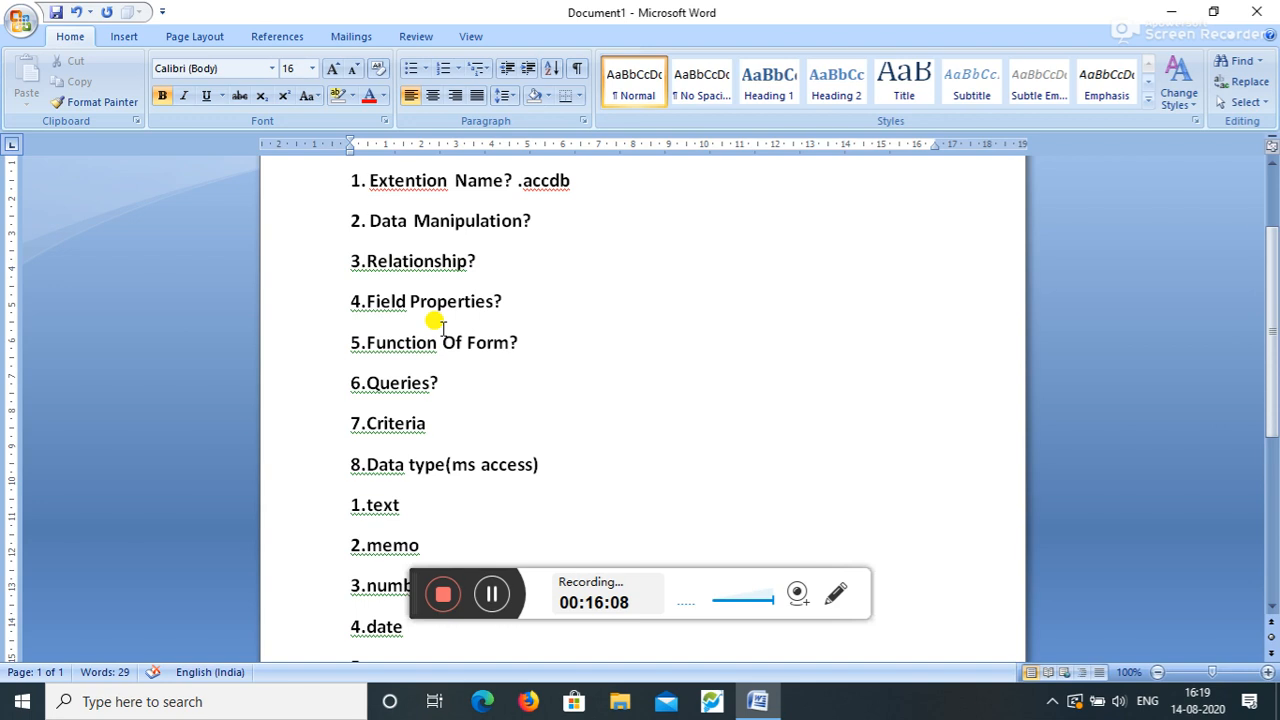
scroll(525, 350, "down", 1)
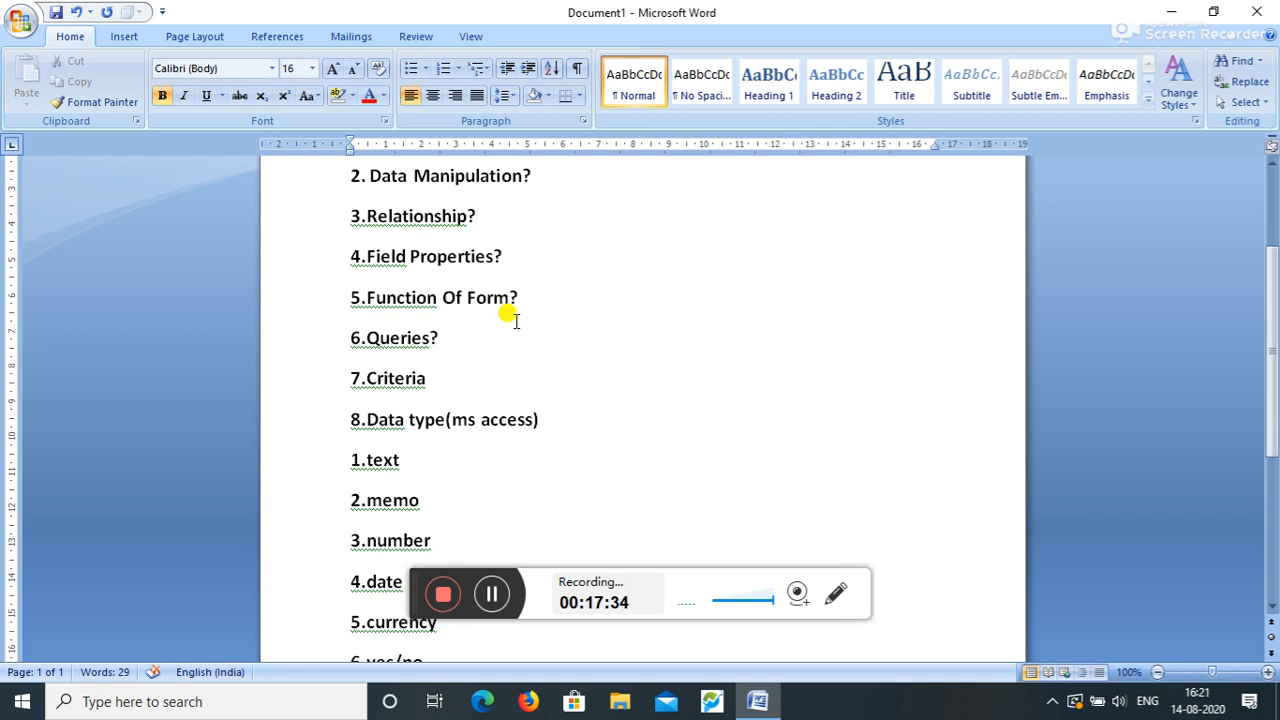
scroll(512, 318, "down", 1)
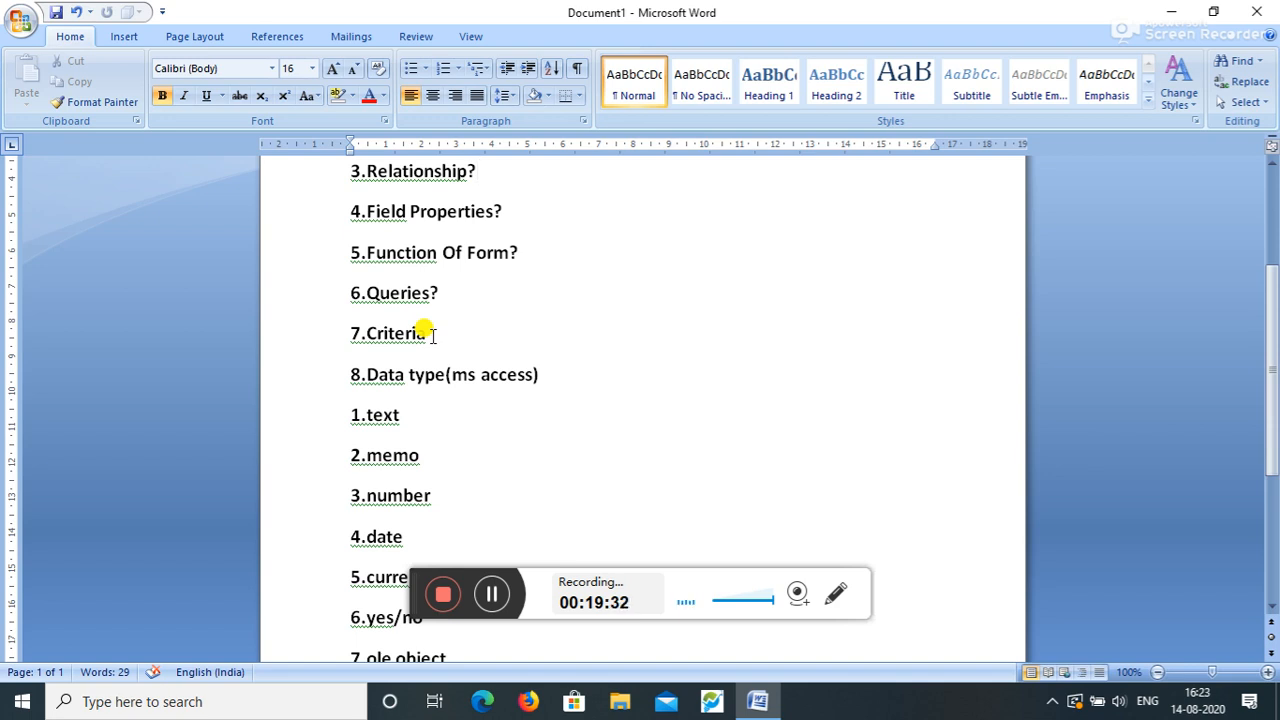
- Minimize the Word document, search Windows for "access" and open Microsoft Office Access 2007
left_click(1168, 12)
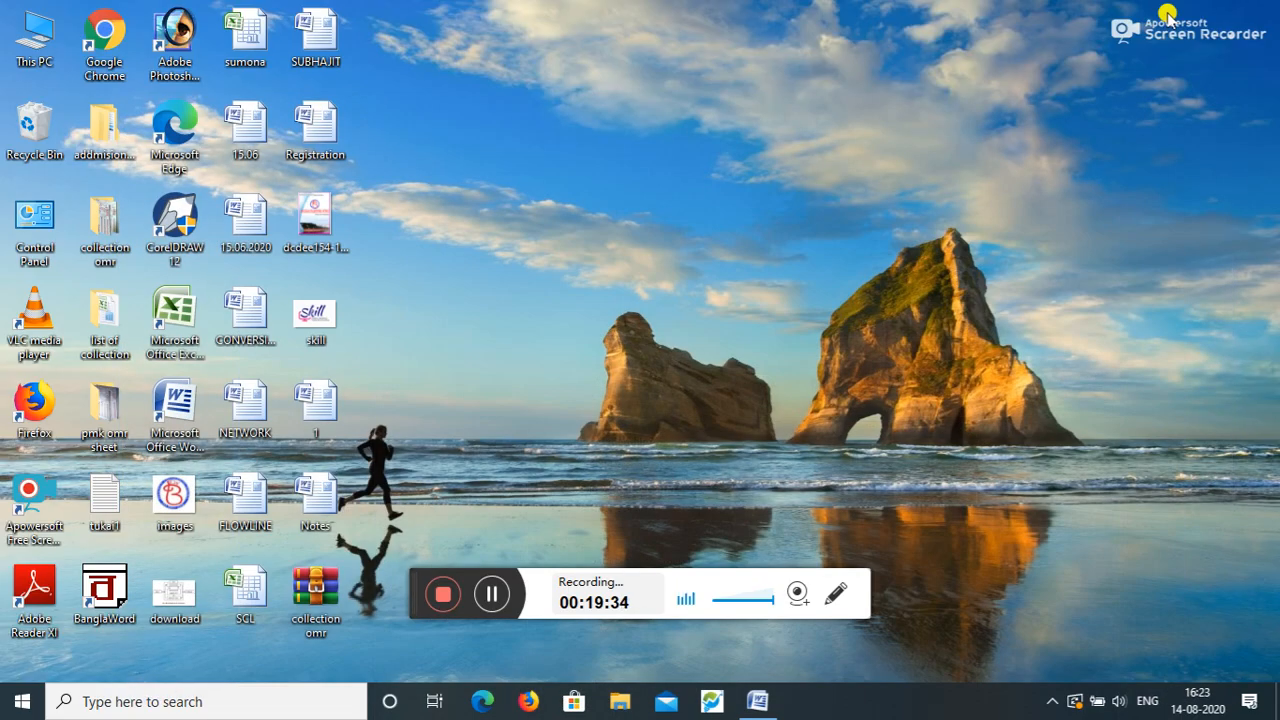
left_click(125, 708)
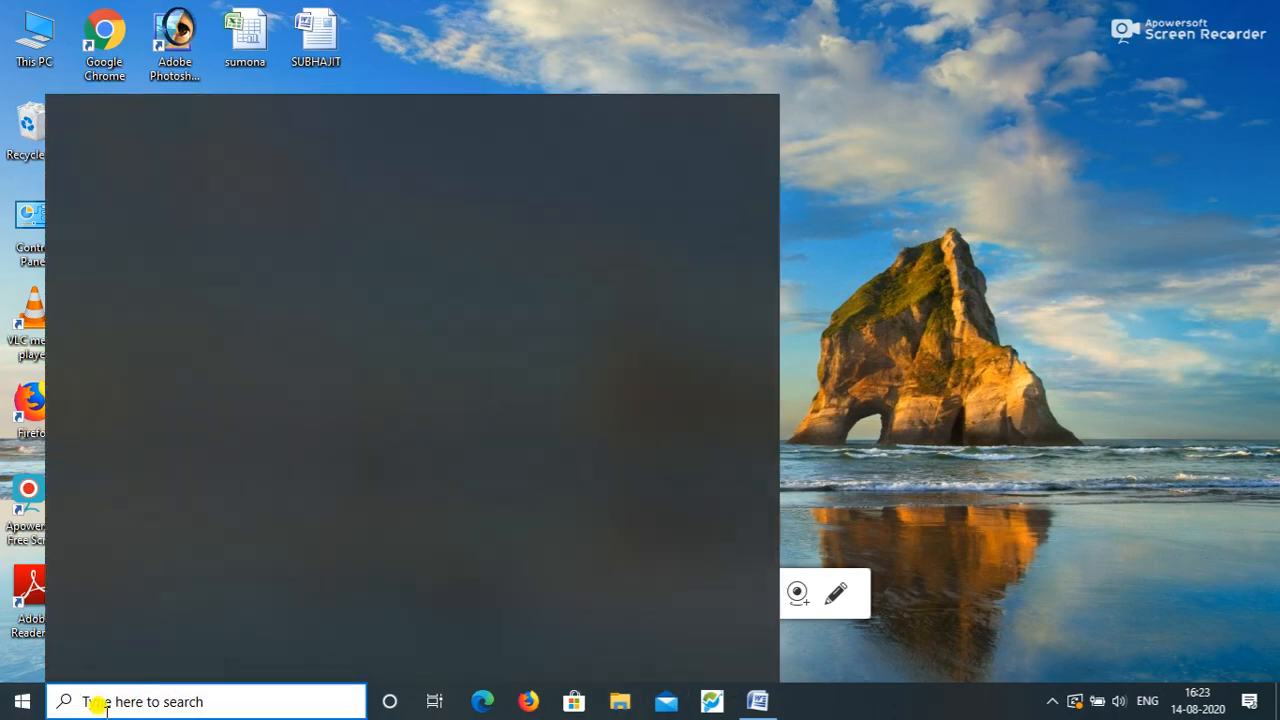
type("access")
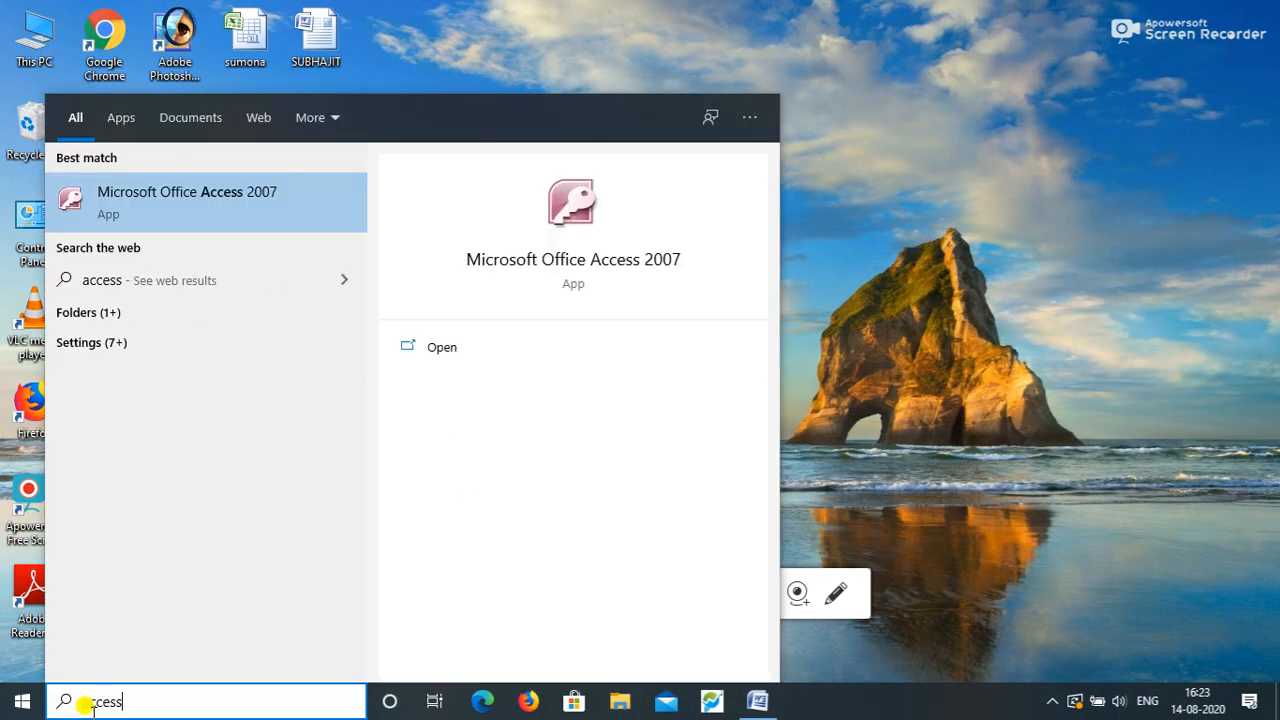
left_click(216, 222)
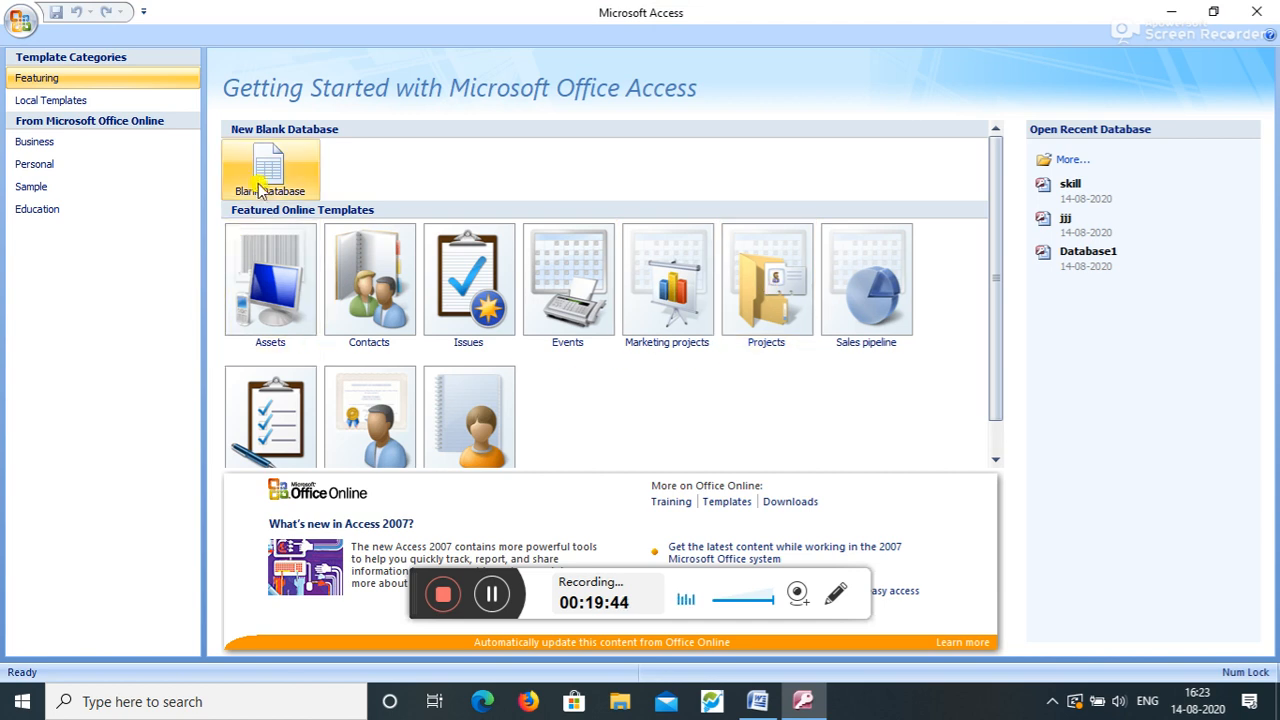
- Create the blank database Database2 and start a second table in Design view
left_click(258, 186)
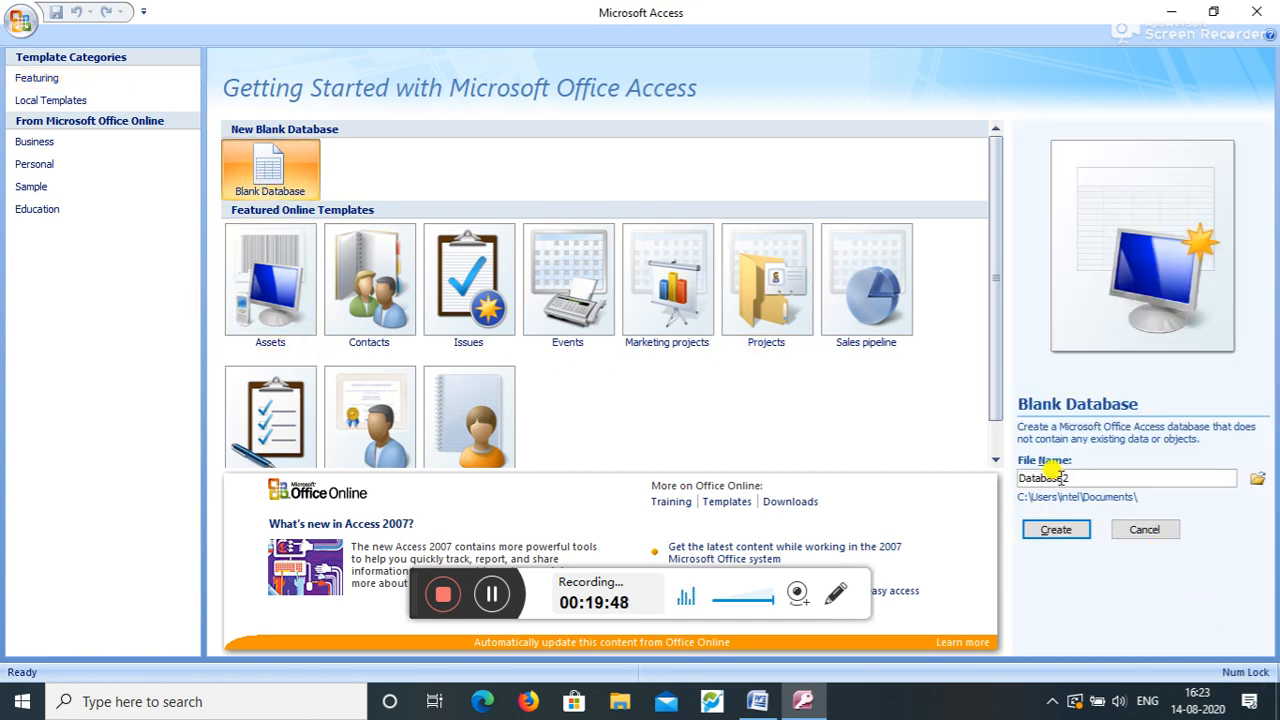
left_click(1064, 532)
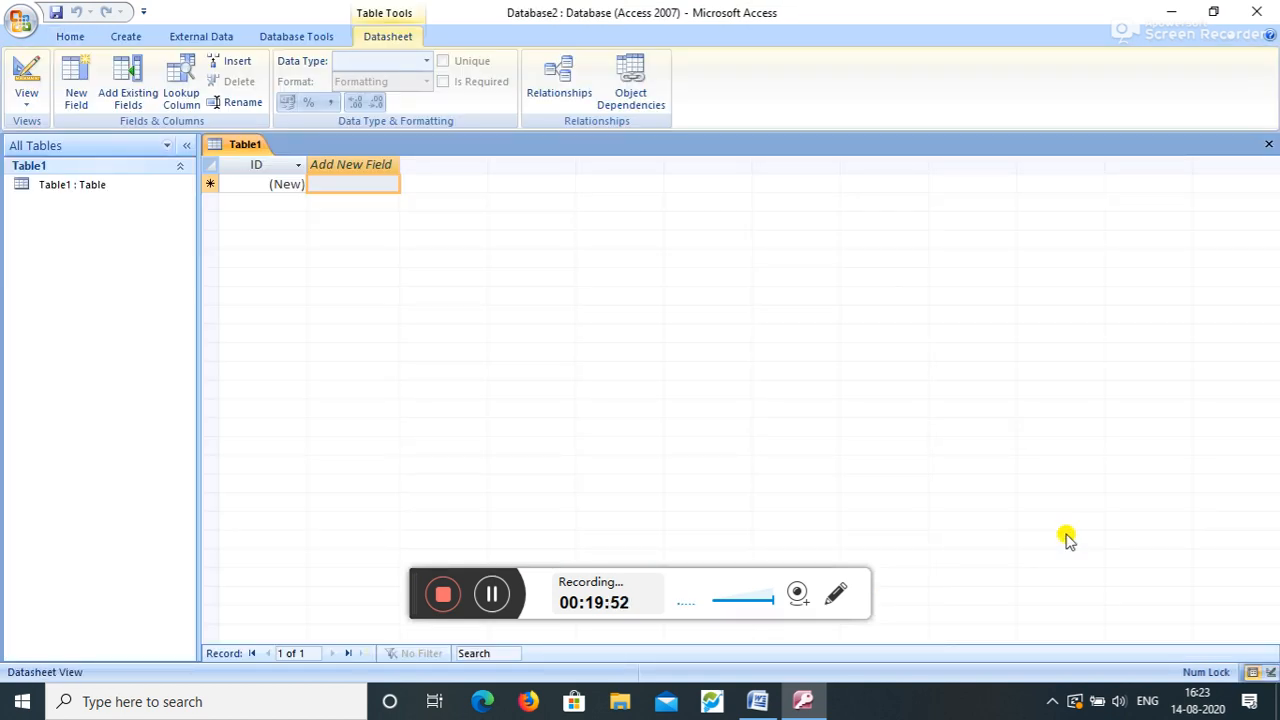
left_click(130, 38)
left_click(183, 86)
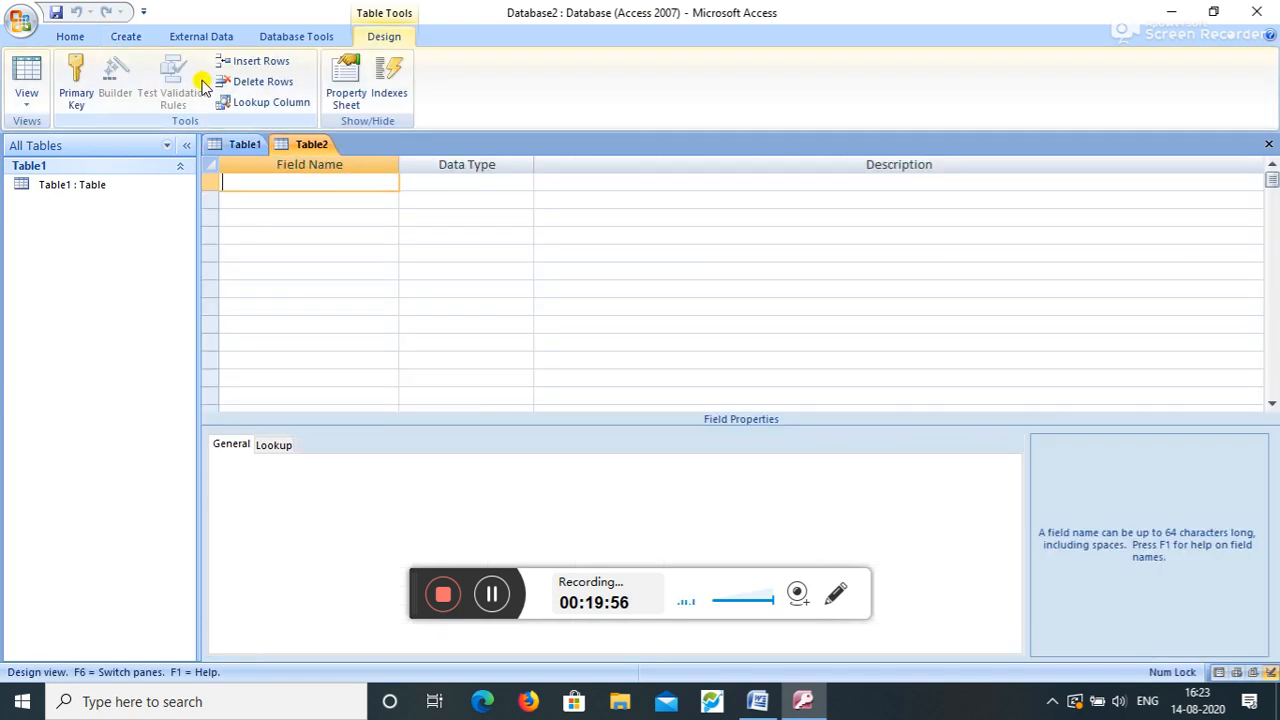
- Add a first field called "Name" with the Text data type, accepting the reserved word
left_click(453, 180)
left_click(314, 178)
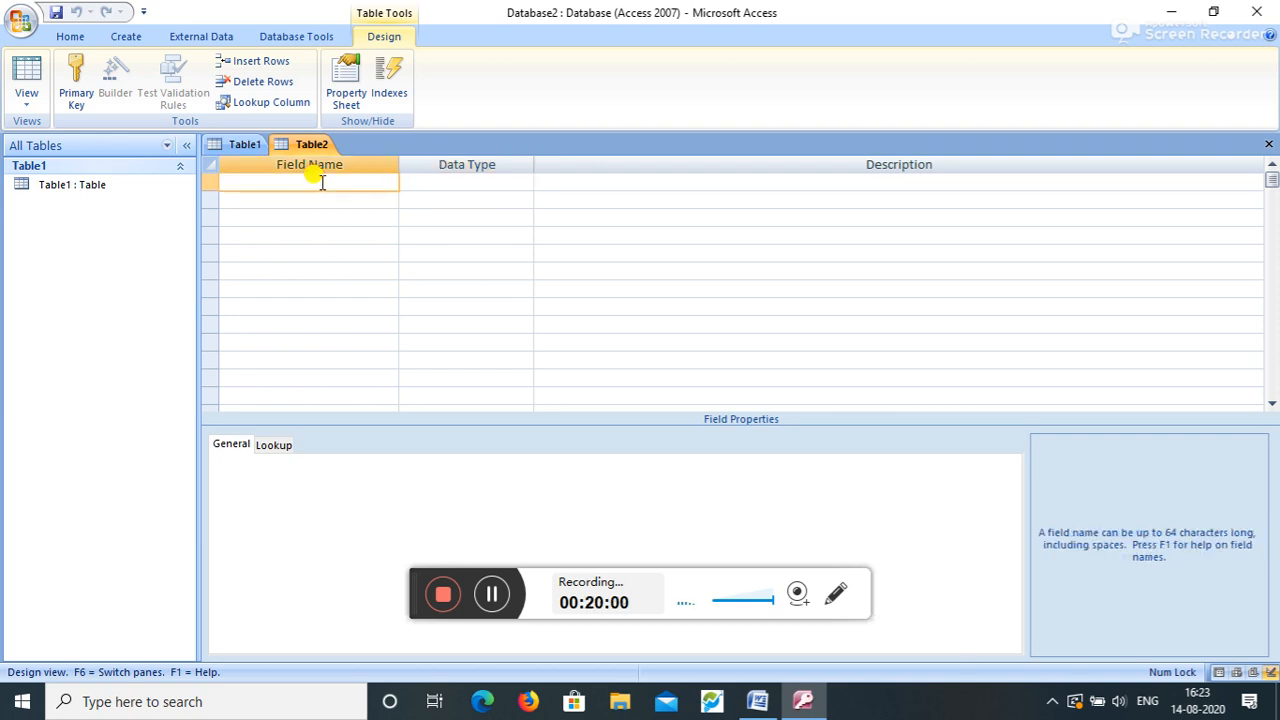
type("Name")
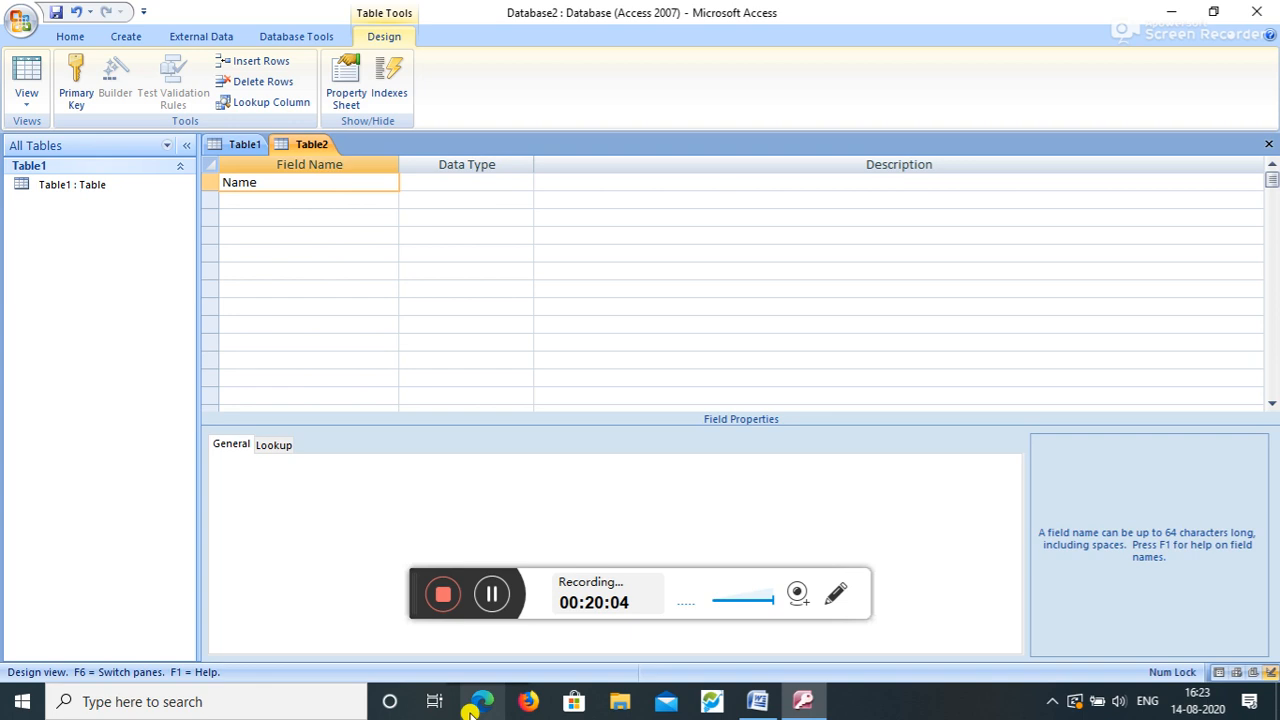
left_click(352, 203)
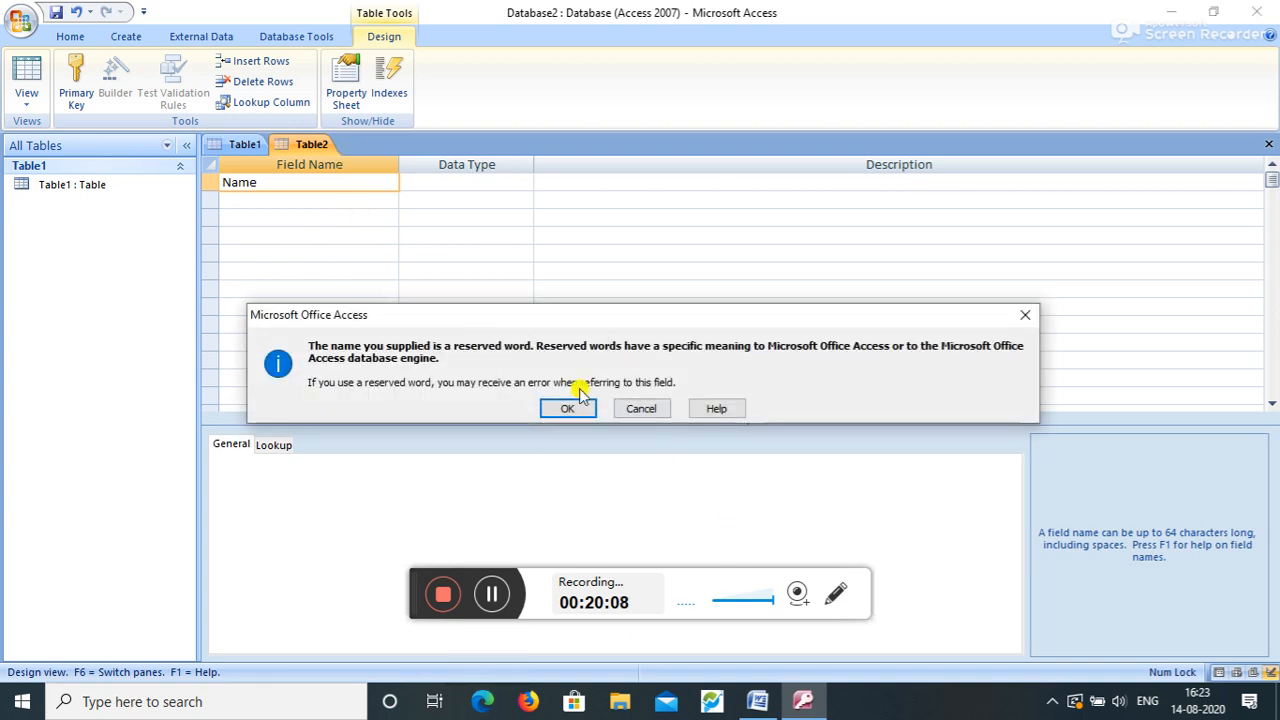
left_click(584, 418)
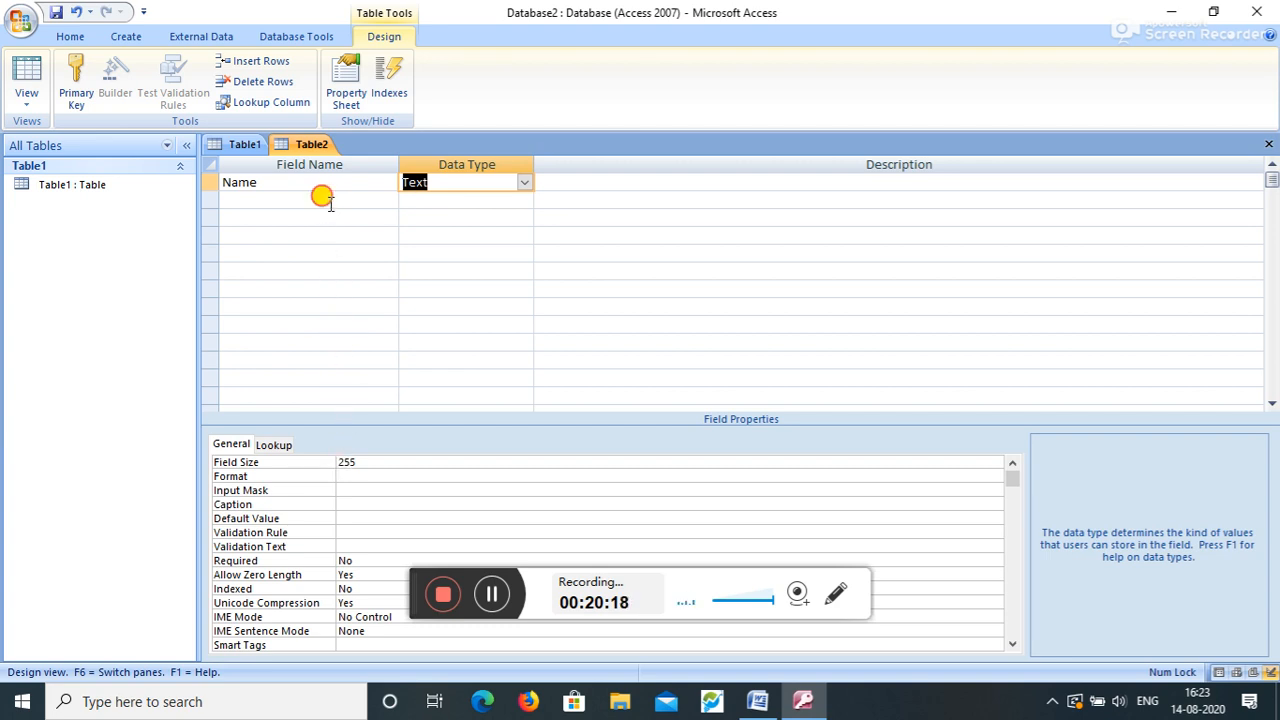
- Add a second field called "Father Name" with the Text data type
left_click(328, 201)
type("Fa")
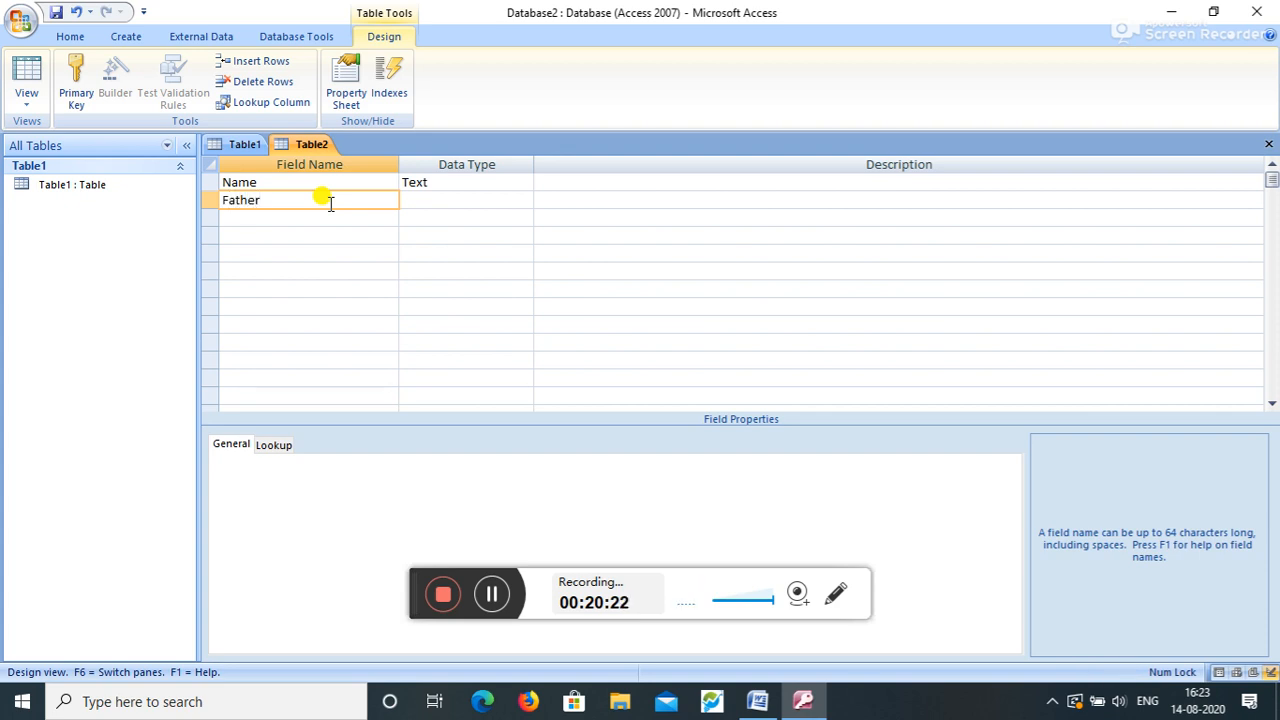
type("ther Name")
key("Tab")
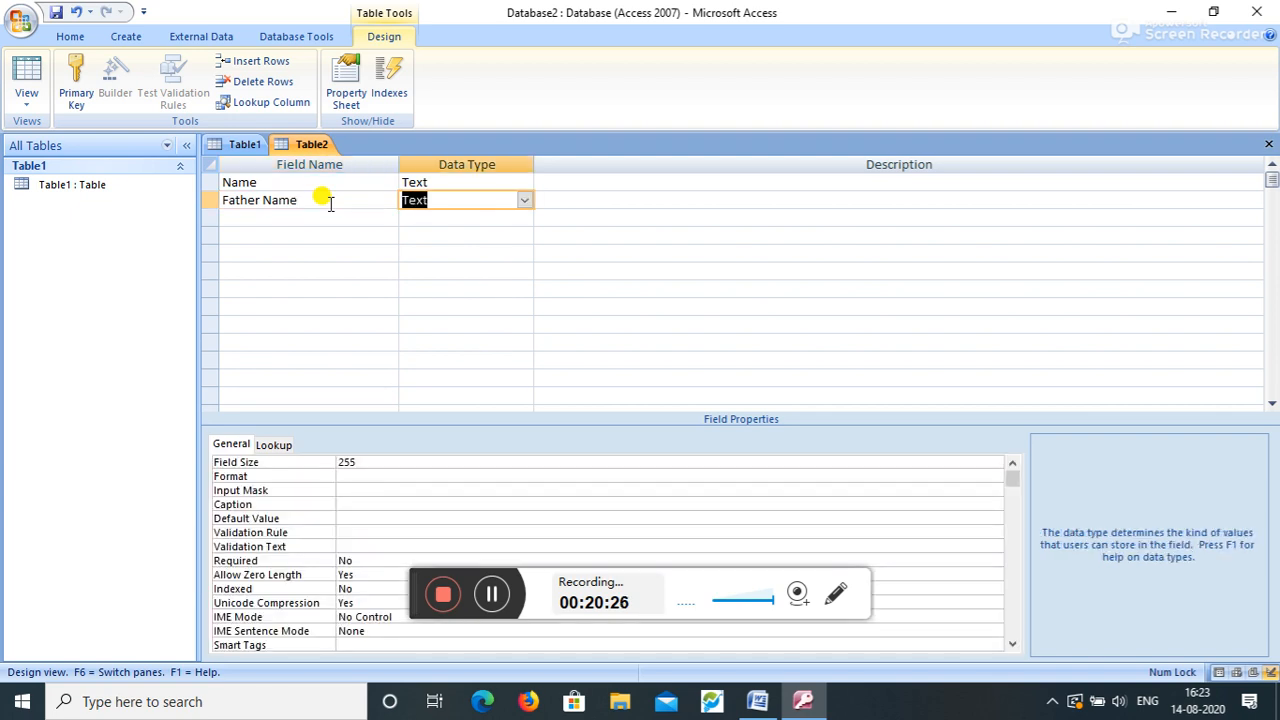
- Add a third field called "Roll No" with the Text data type and move to the following row
key("Down")
key("shift+Tab")
key("Caps_Lock")
type("R")
key("Caps_Lock")
type("oll")
key("Caps_Lock")
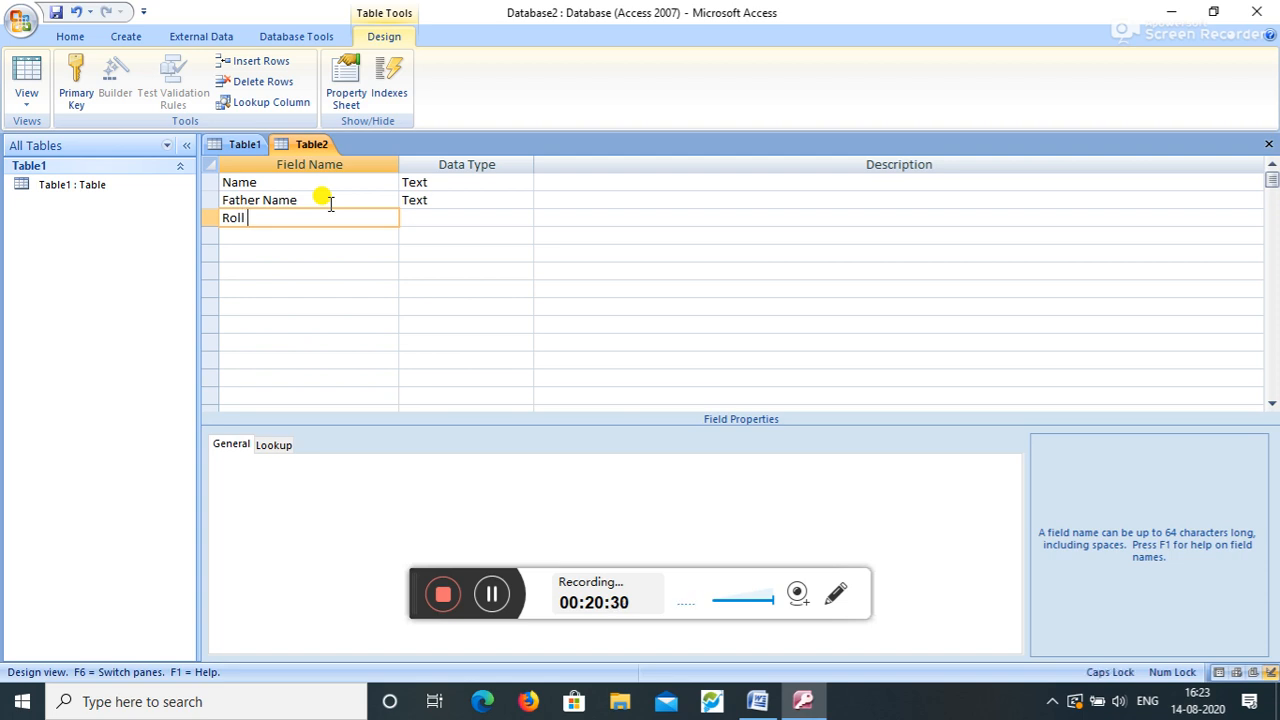
type("N")
key("Caps_Lock")
type("o")
key("Tab")
key("Down")
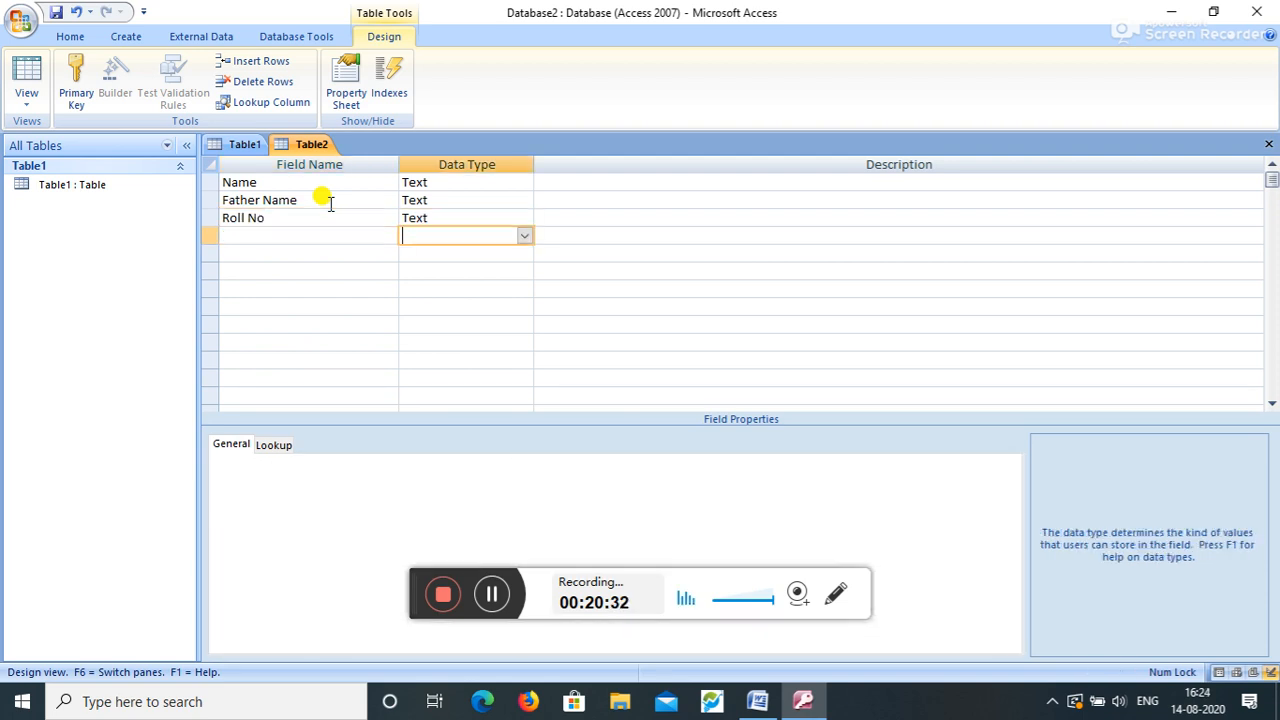
- Add a fourth field called "Address" with the Text data type and move to the following row
key("shift+Tab")
key("Caps_Lock")
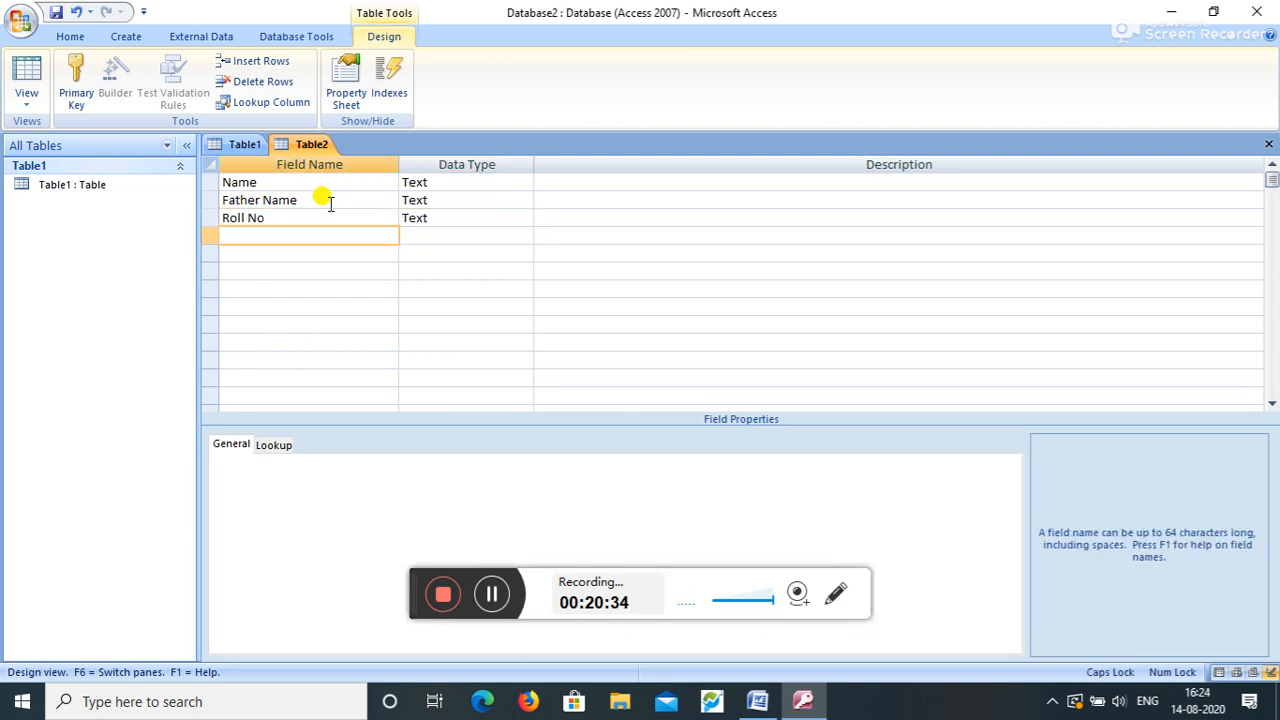
key("Caps_Lock")
key("Caps_Lock")
type("A")
key("Caps_Lock")
type("ddress")
key("Tab")
key("Down")
key("Left")
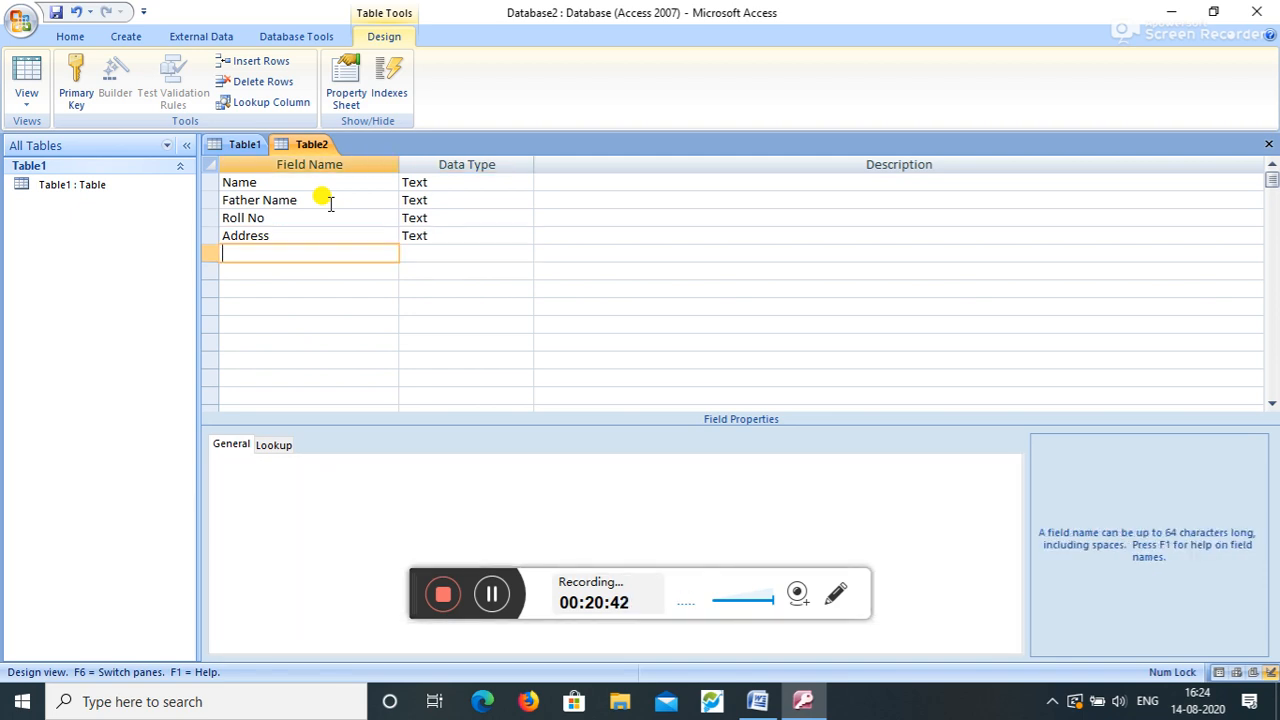
- Add a fifth field called "ph no" with the Text data type and move to the following row
type("ph")
key("Tab")
key("Down")
key("Left")
- Add a sixth field called "DOB" with the Date/Time data type
key("Caps_Lock")
type("DOB")
key("Tab")
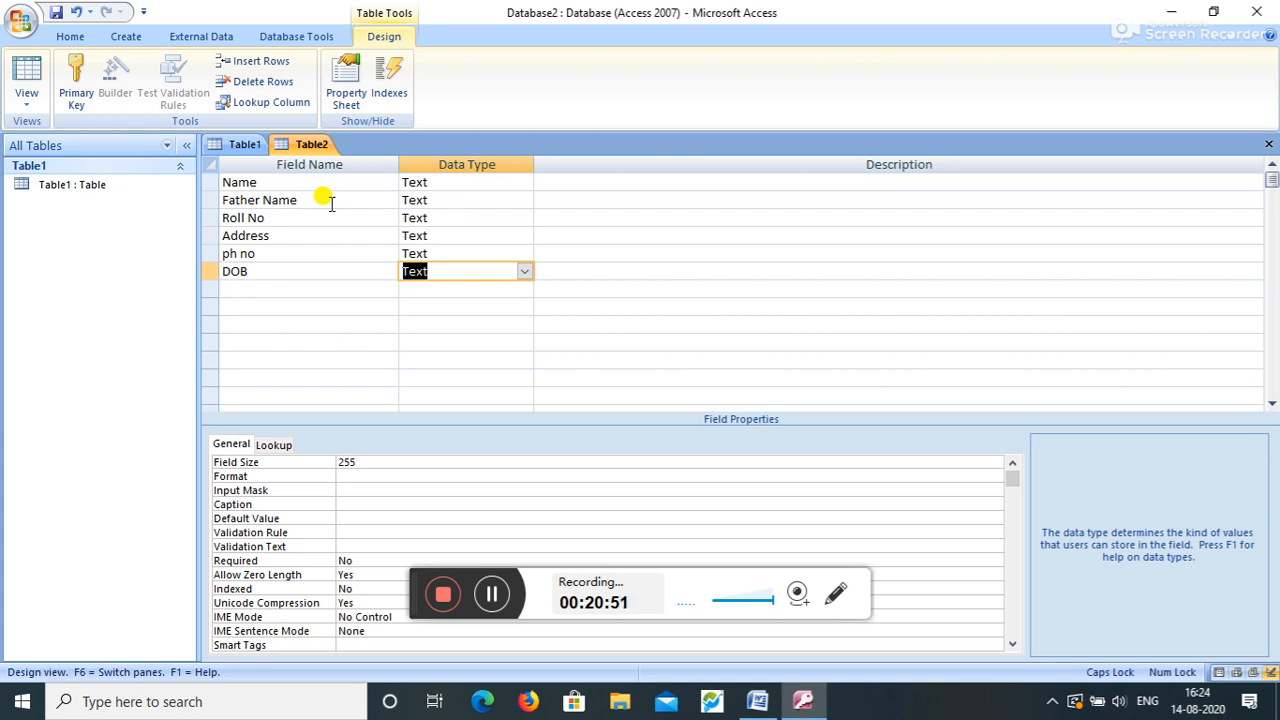
left_click(525, 273)
left_click(508, 342)
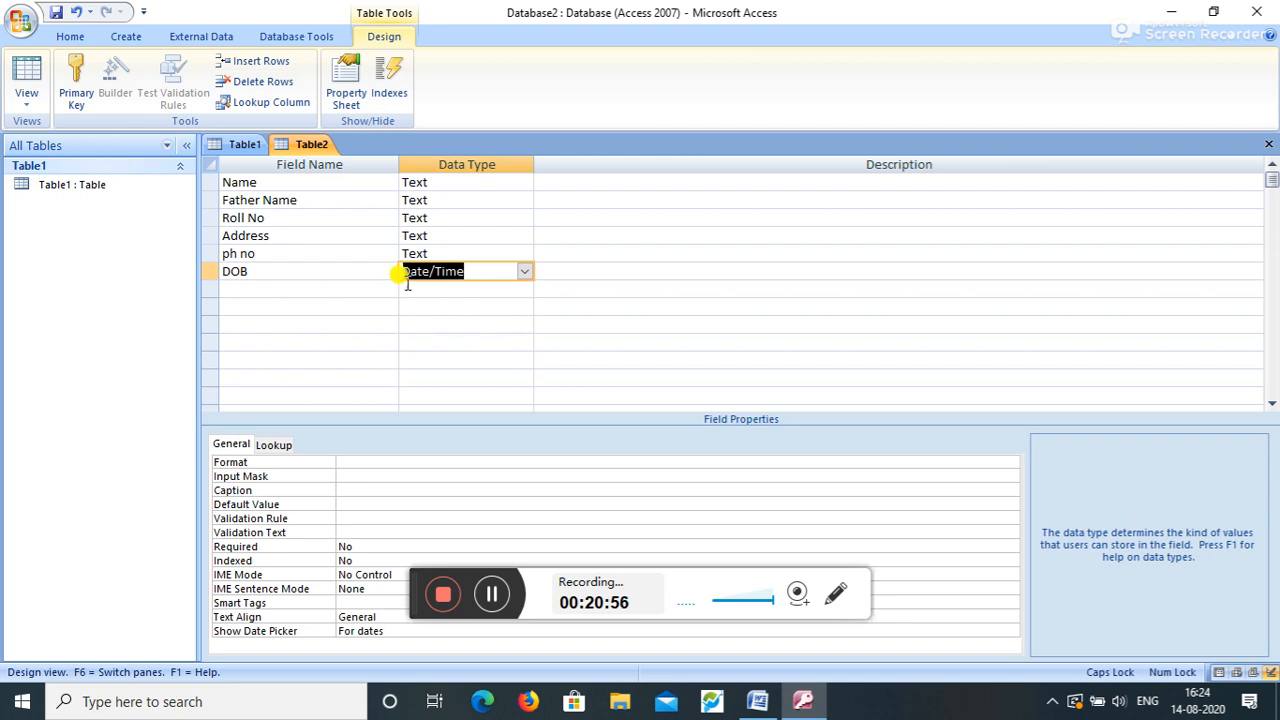
left_click(19, 17)
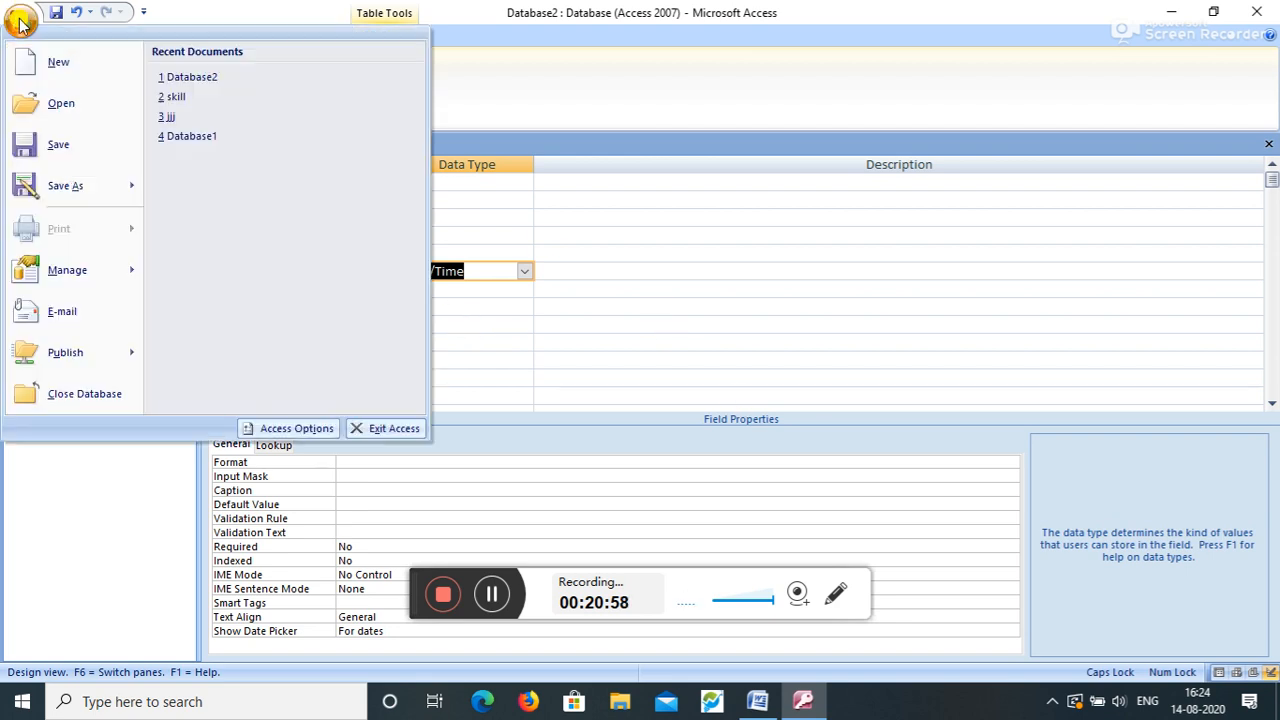
left_click(466, 318)
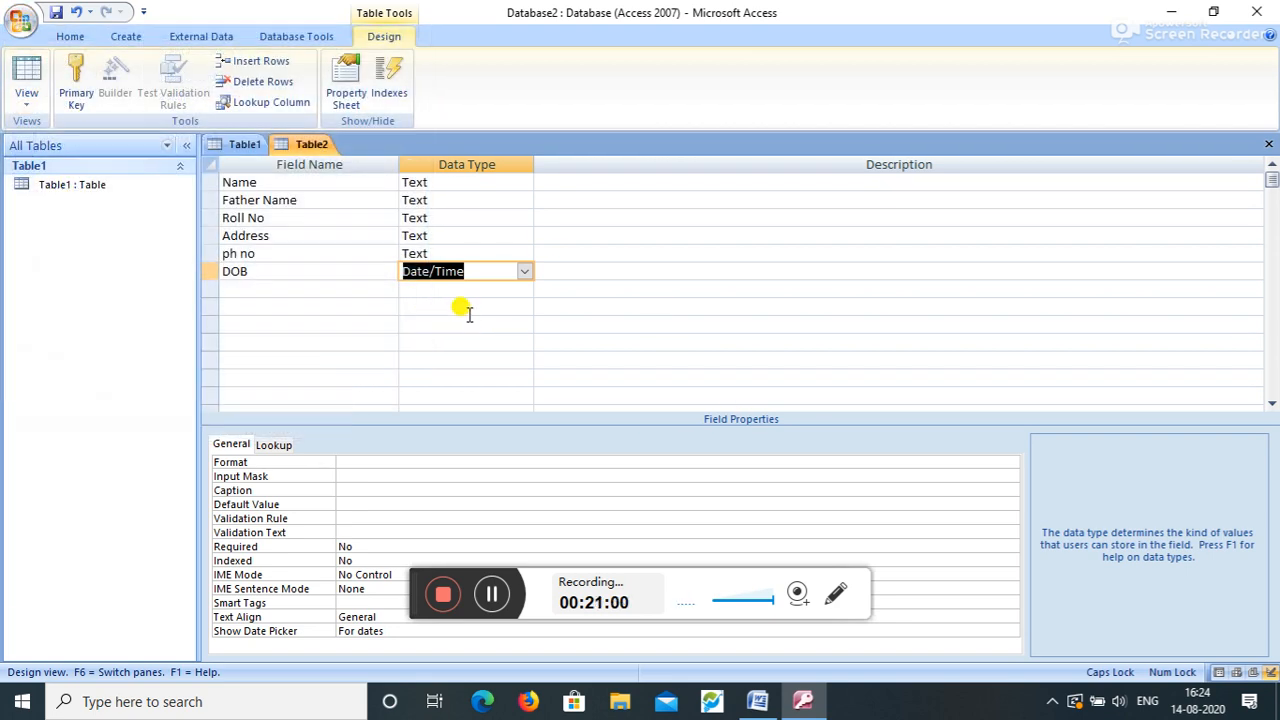
left_click(464, 308)
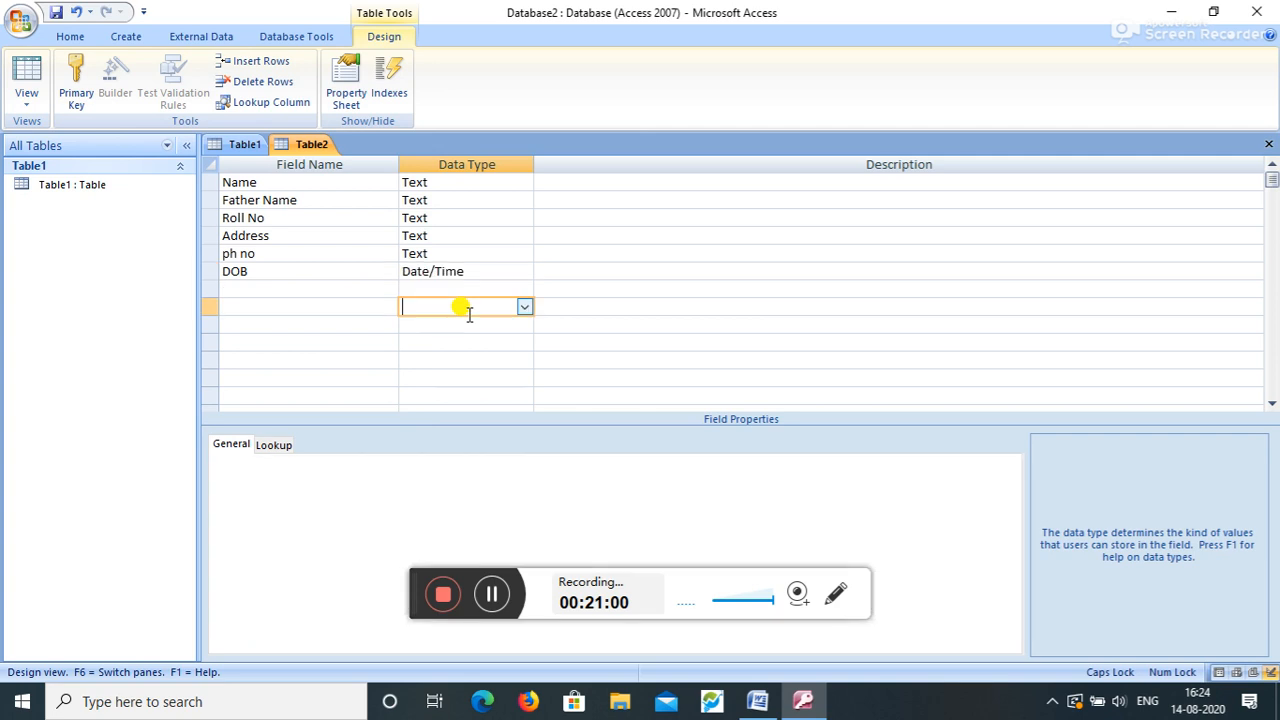
double_click(95, 185)
left_click(78, 167)
left_click(173, 166)
left_click(315, 146)
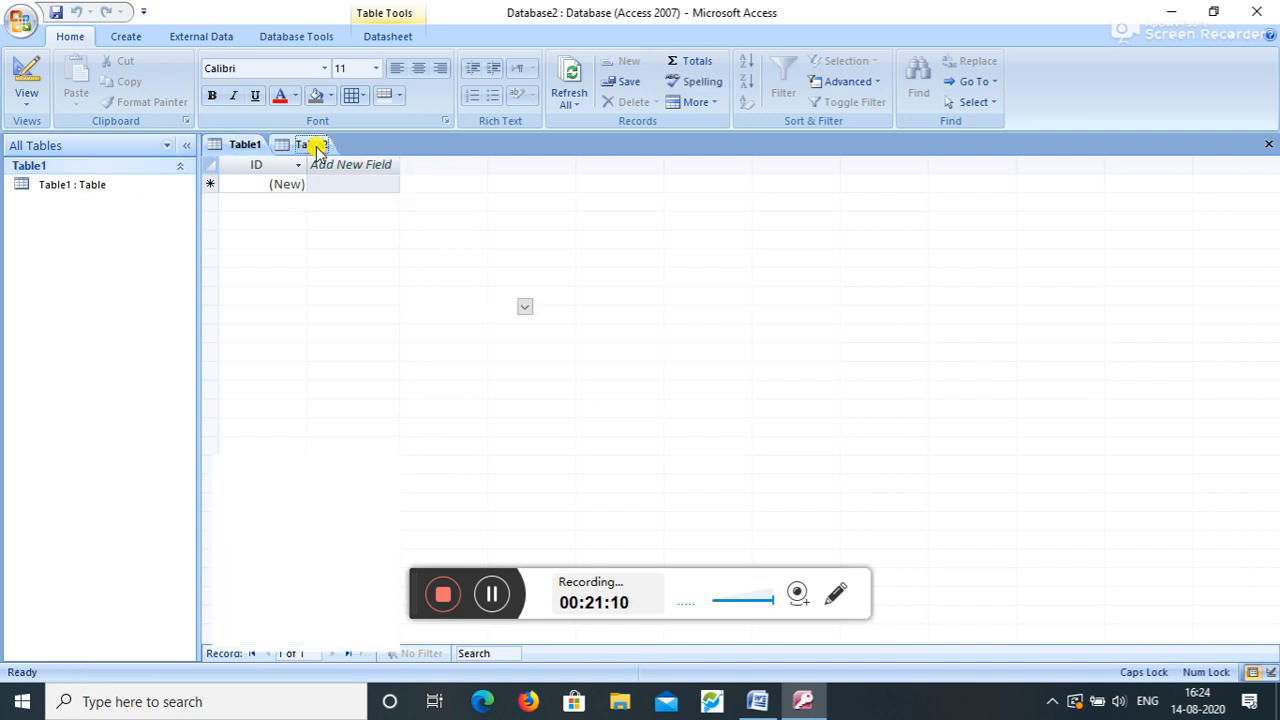
- Save the second table as "Student Table" and let a primary key be created for it
left_click(22, 22)
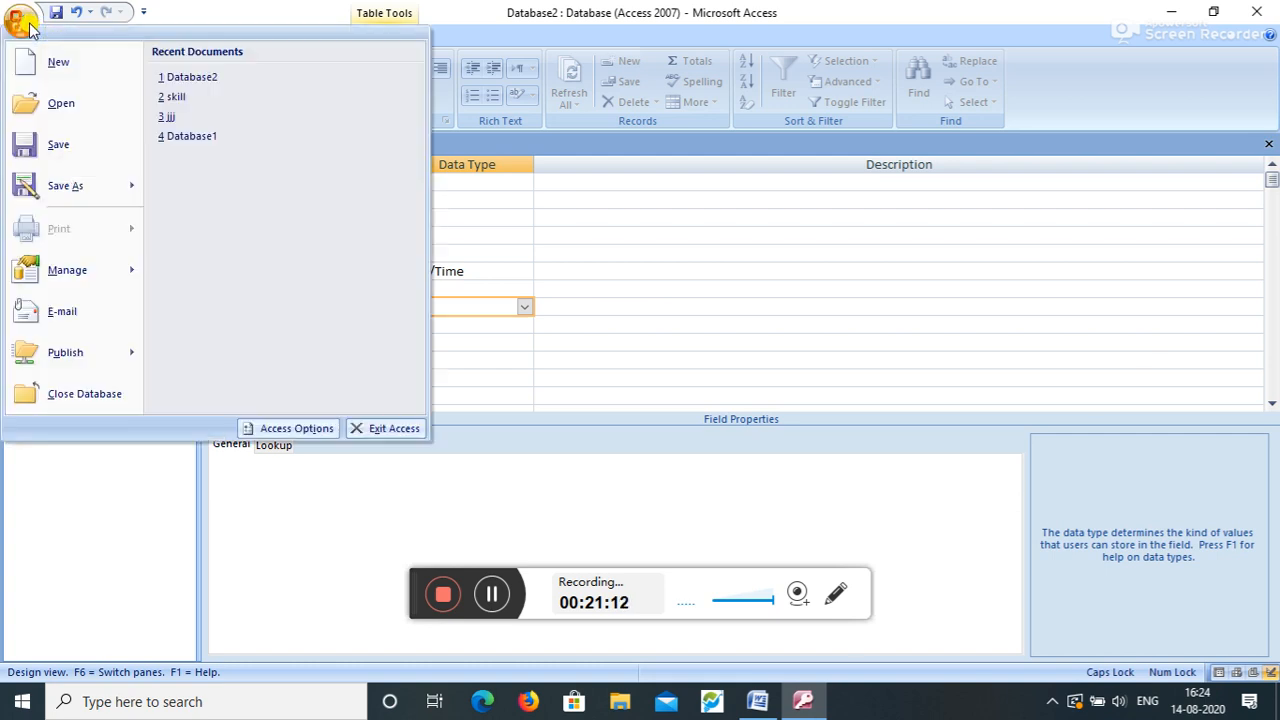
left_click(78, 158)
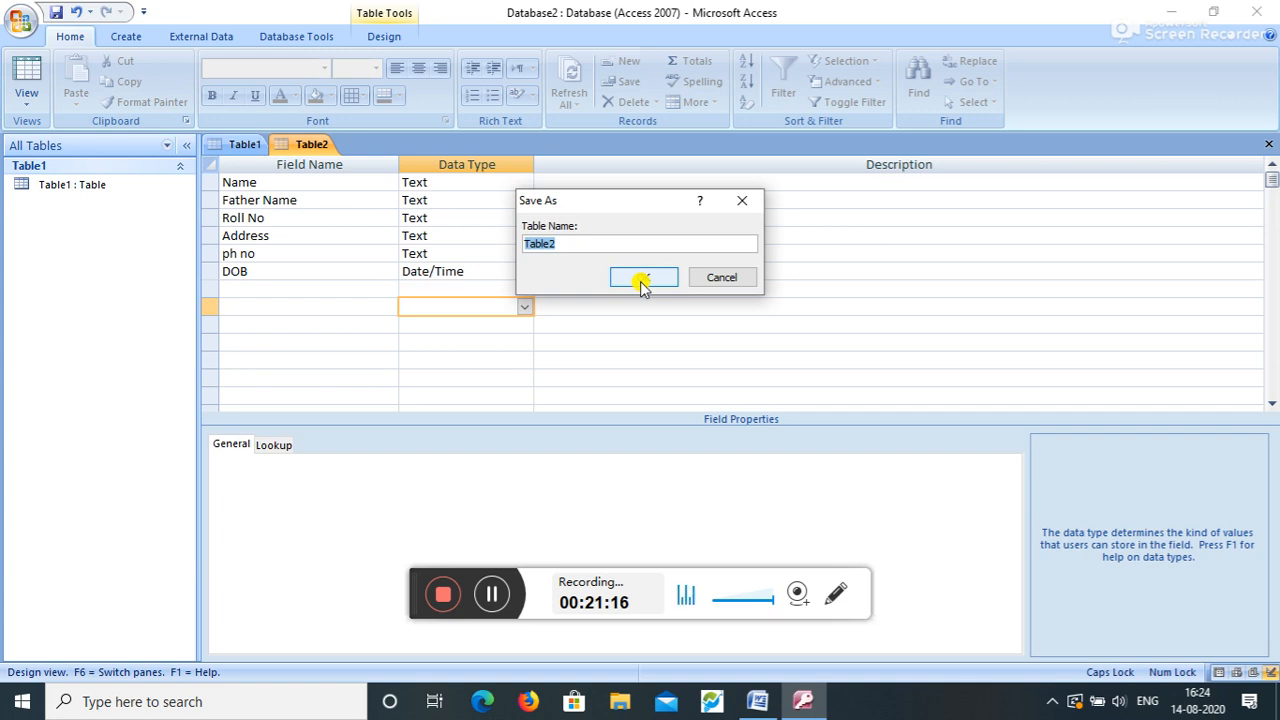
type("Student ")
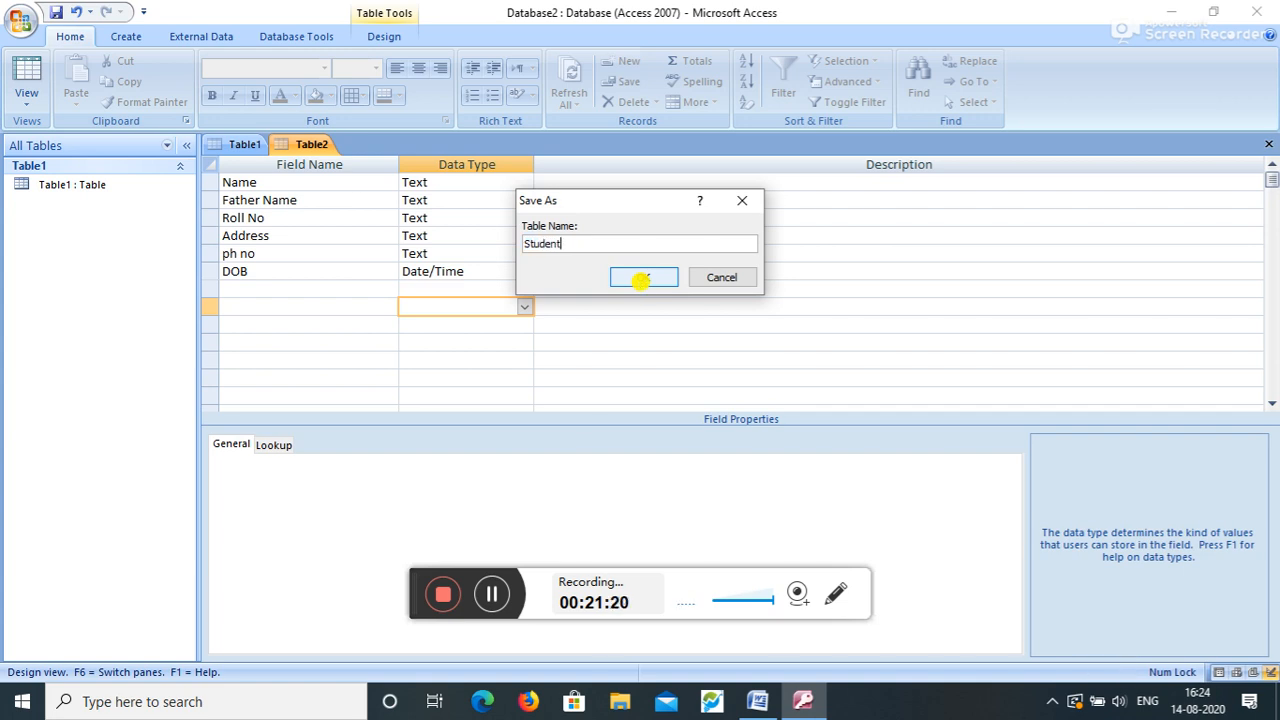
type("Table")
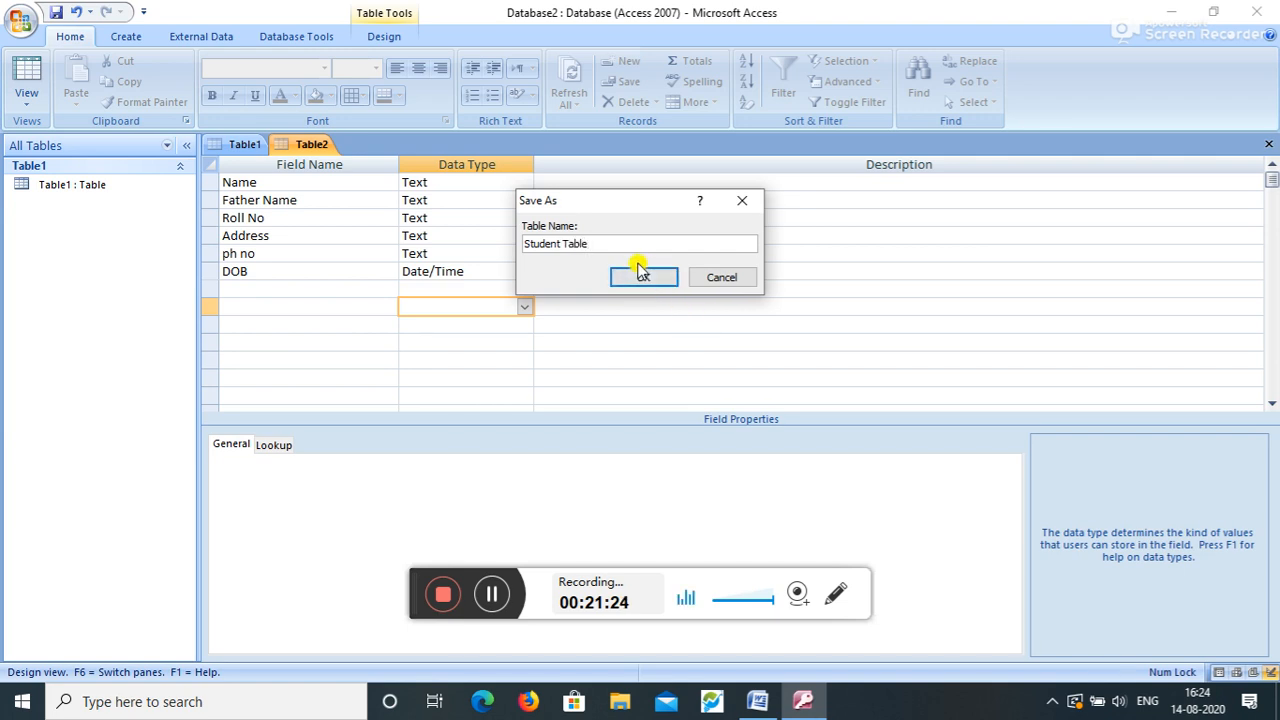
left_click(640, 278)
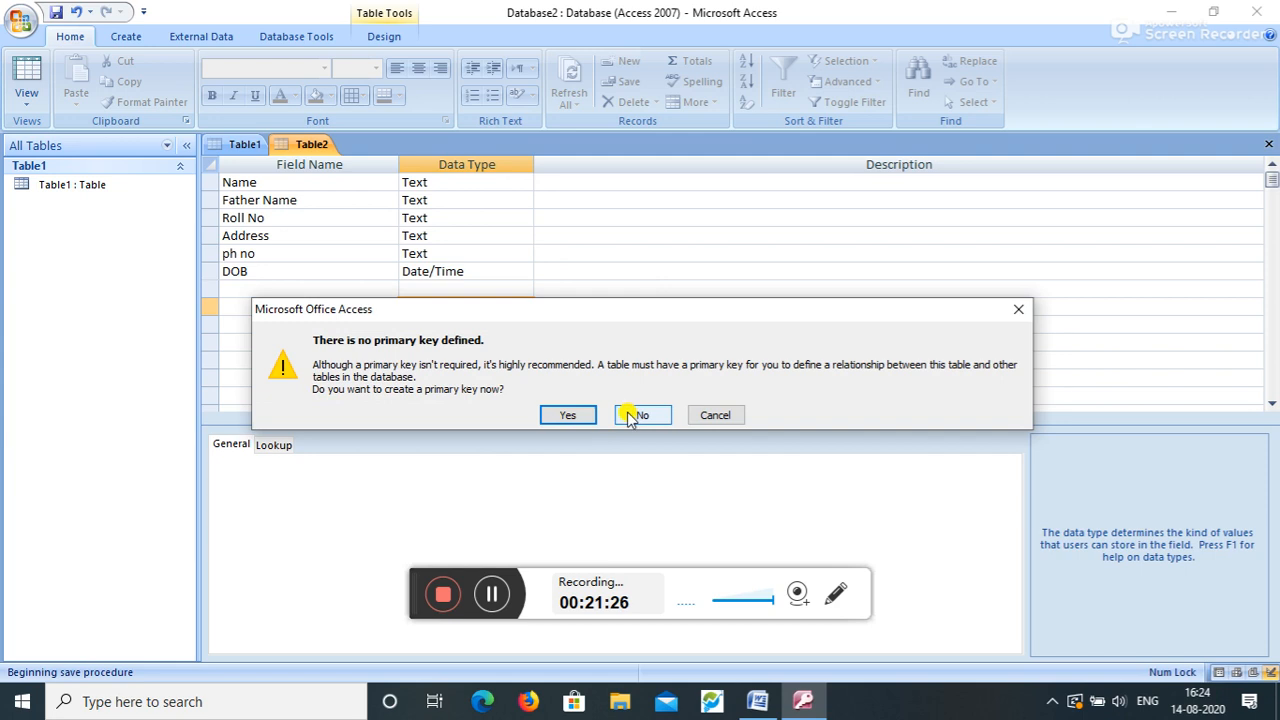
left_click(567, 415)
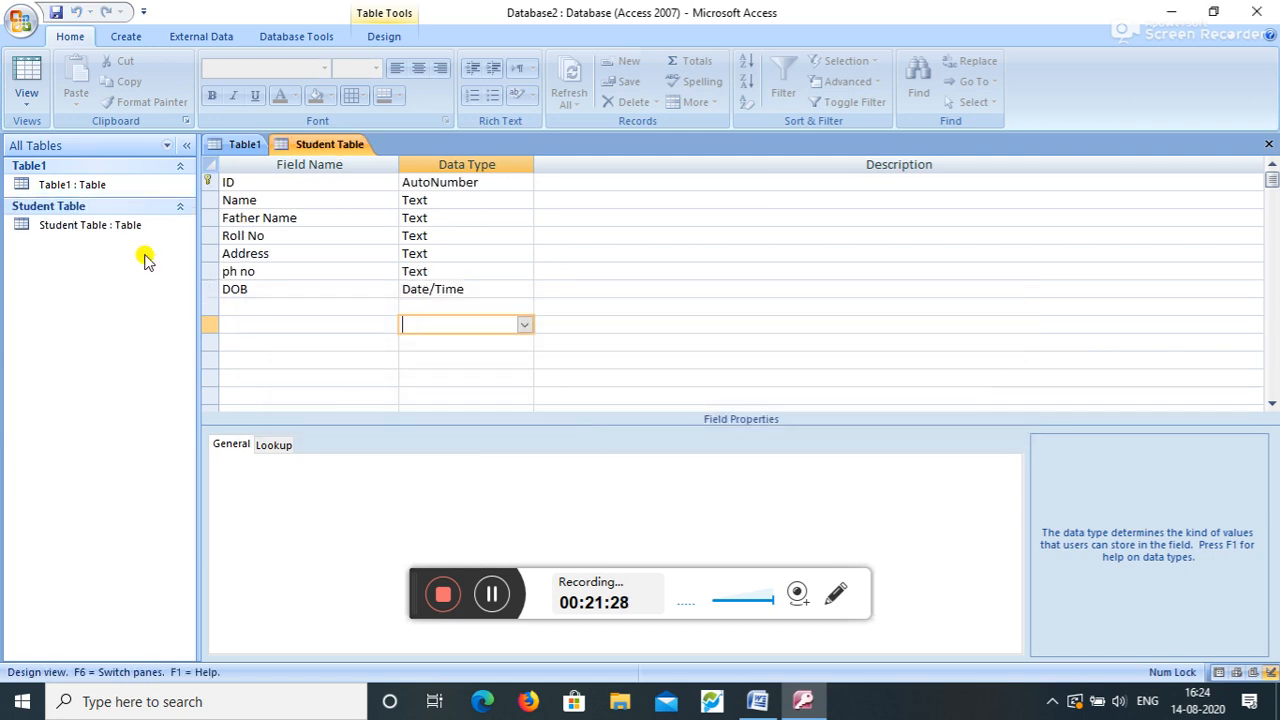
- Open Student Table for data entry and enter the student's name and father's name in the first record
double_click(100, 226)
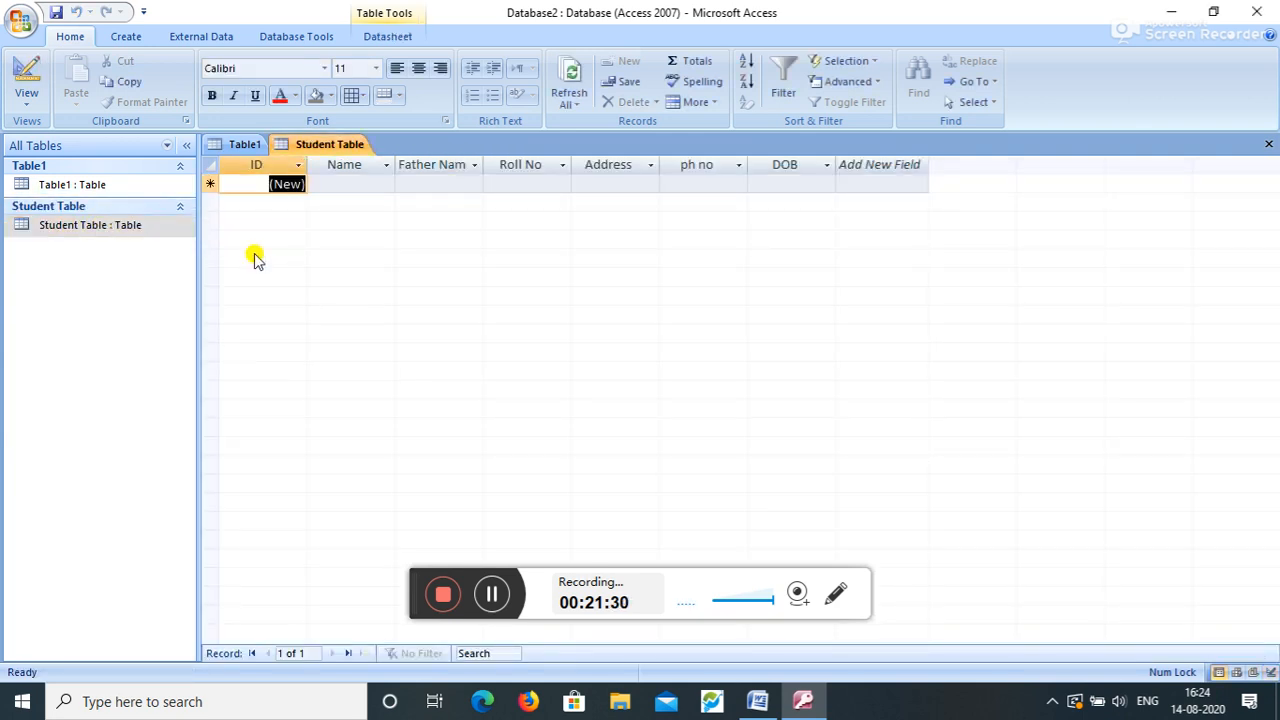
left_click(343, 182)
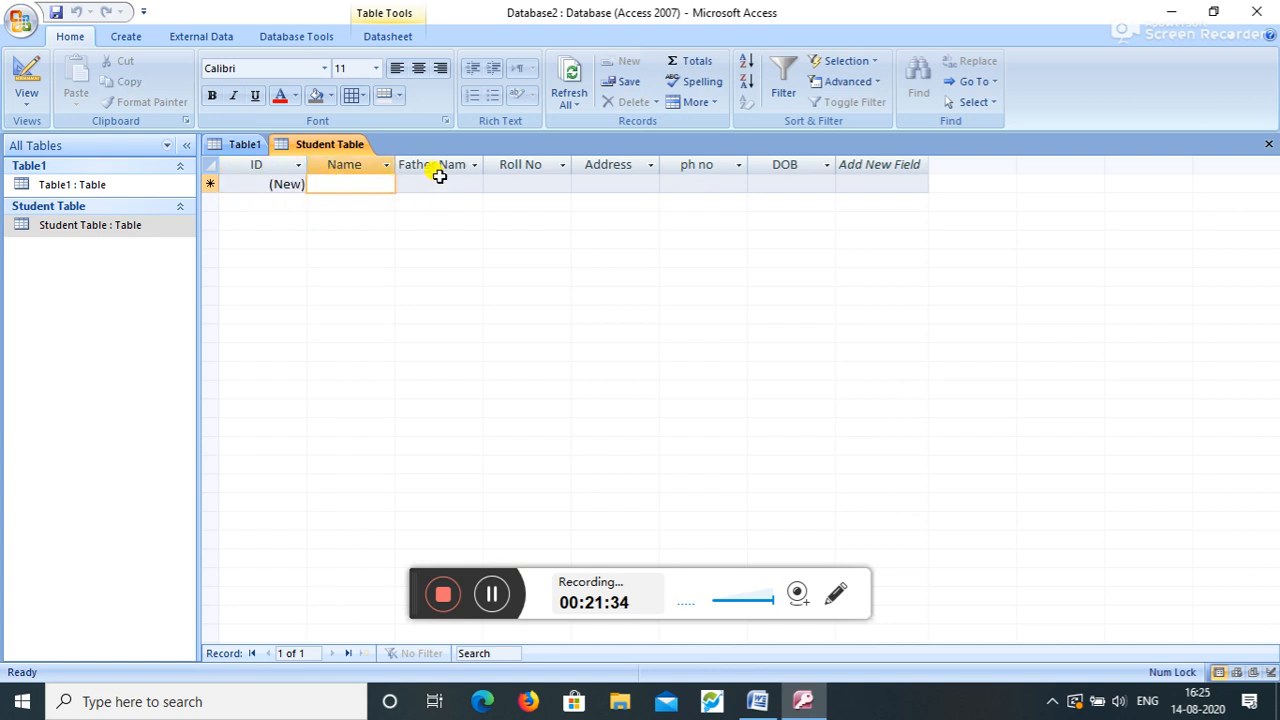
type("Ra")
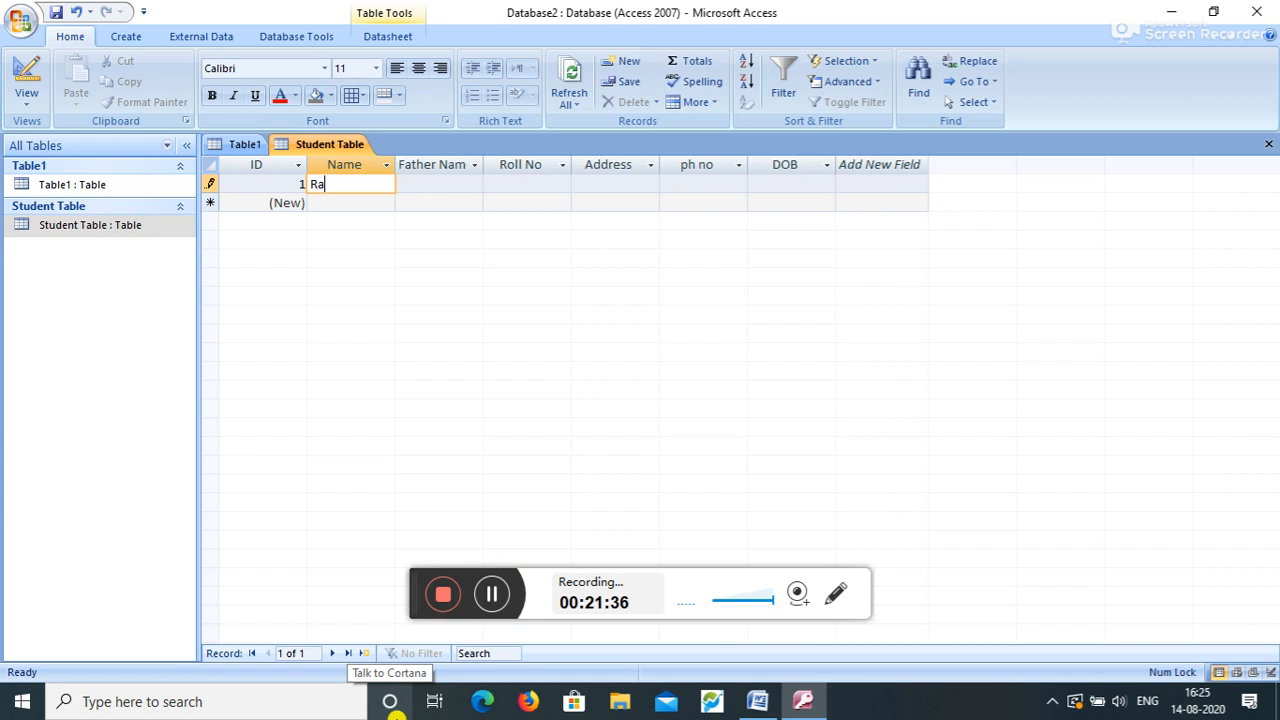
type("hul")
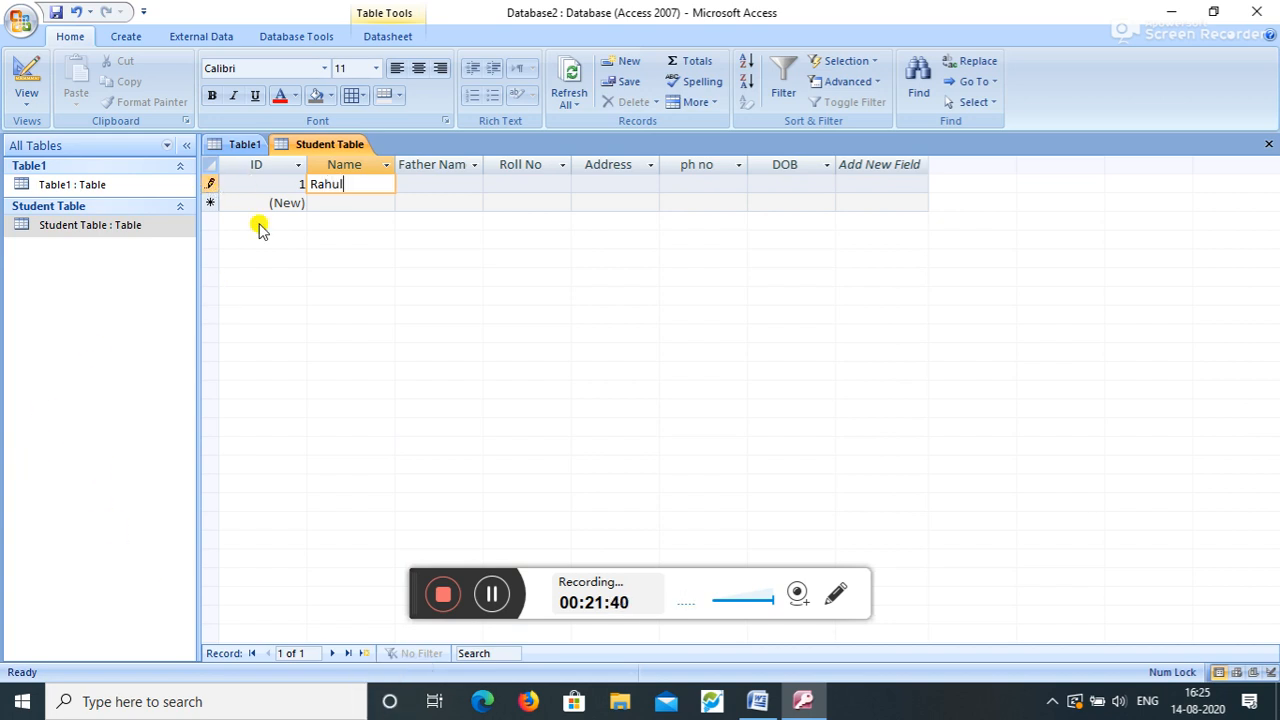
left_click(430, 185)
type("hgh")
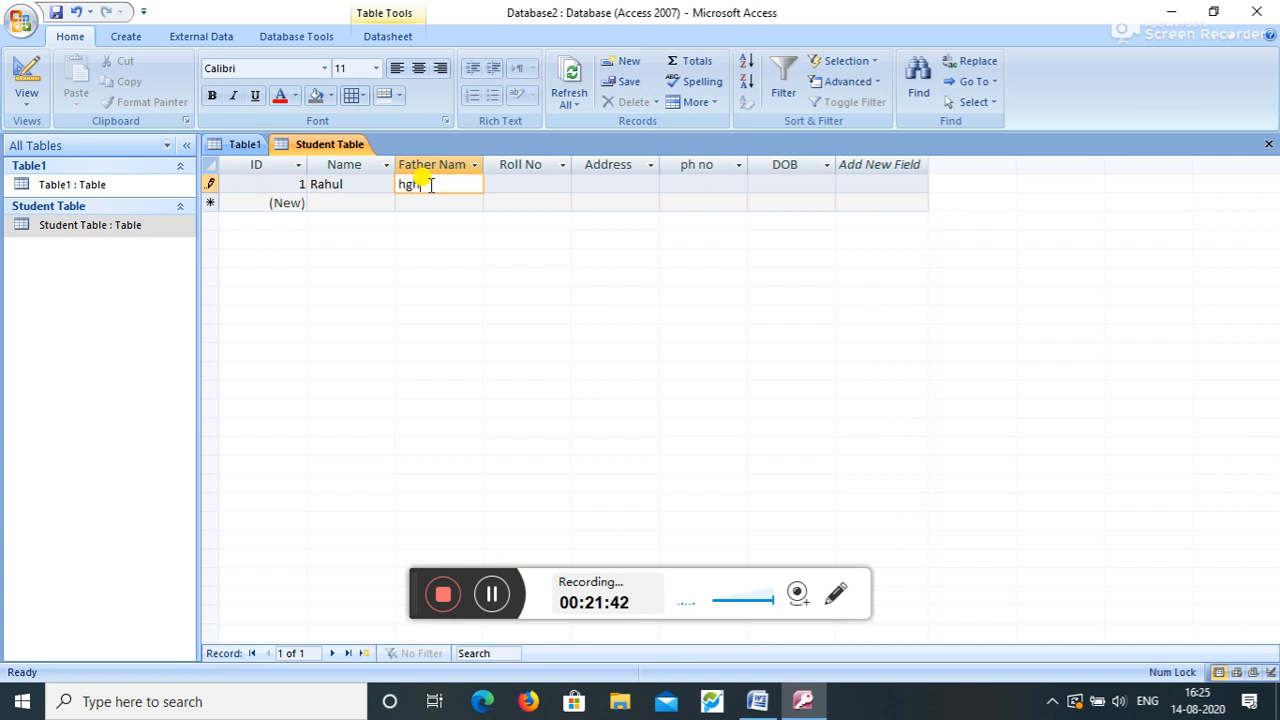
- Set the first record's Roll No to 1 and fill in the student's address and phone number
key("Tab")
type("1")
key("Tab")
type("gs")
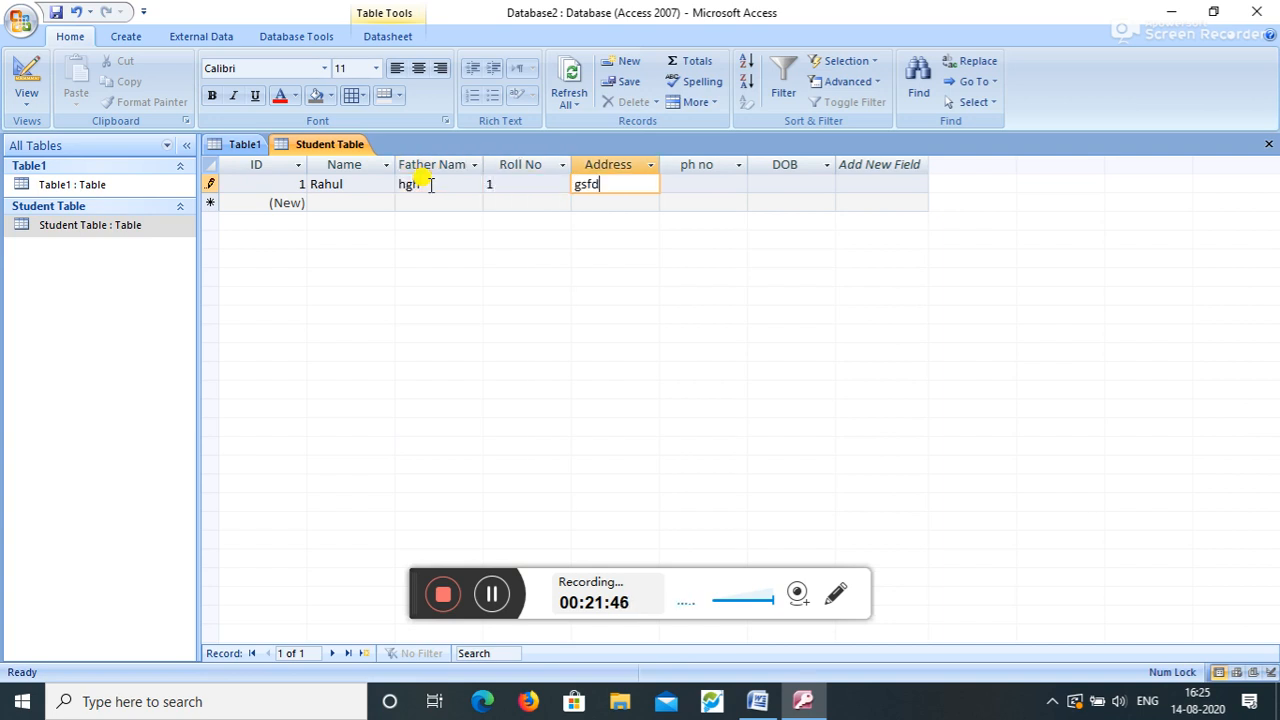
key("Tab")
type("17")
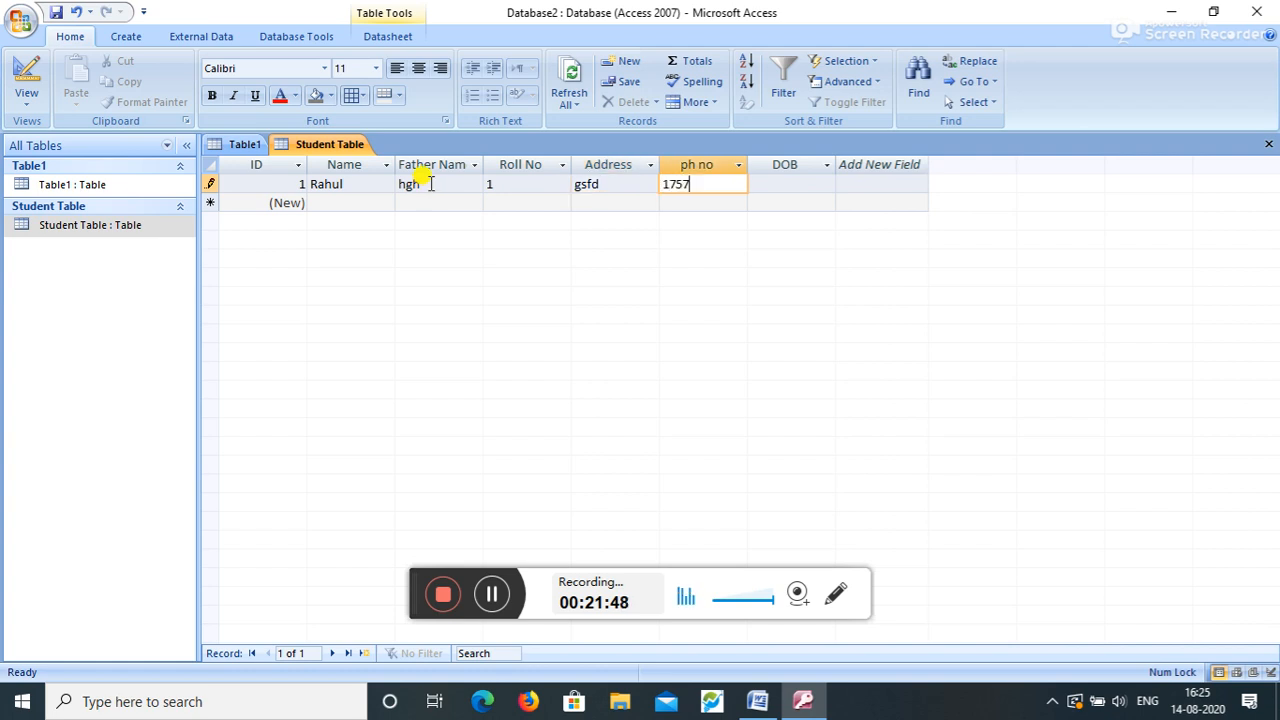
- Enter the student's date of birth in the first record and move to the Name field of the new record
key("Tab")
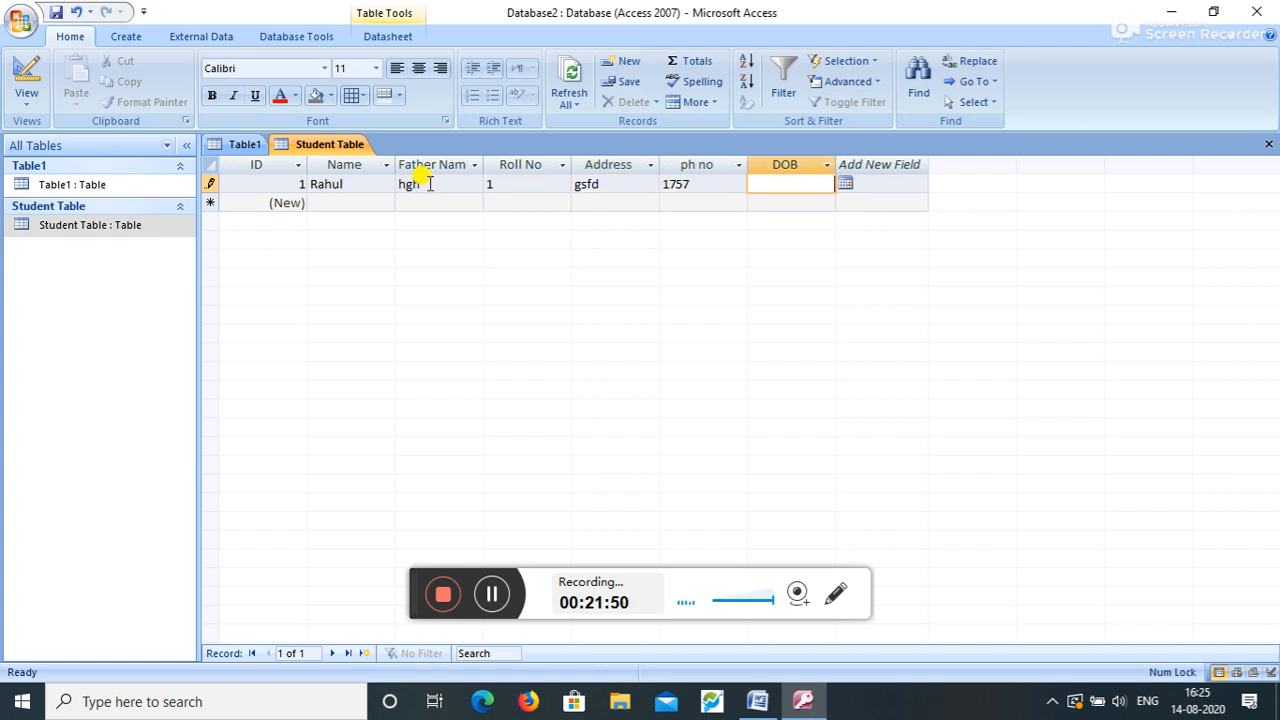
type("01/01/2000")
key("Down")
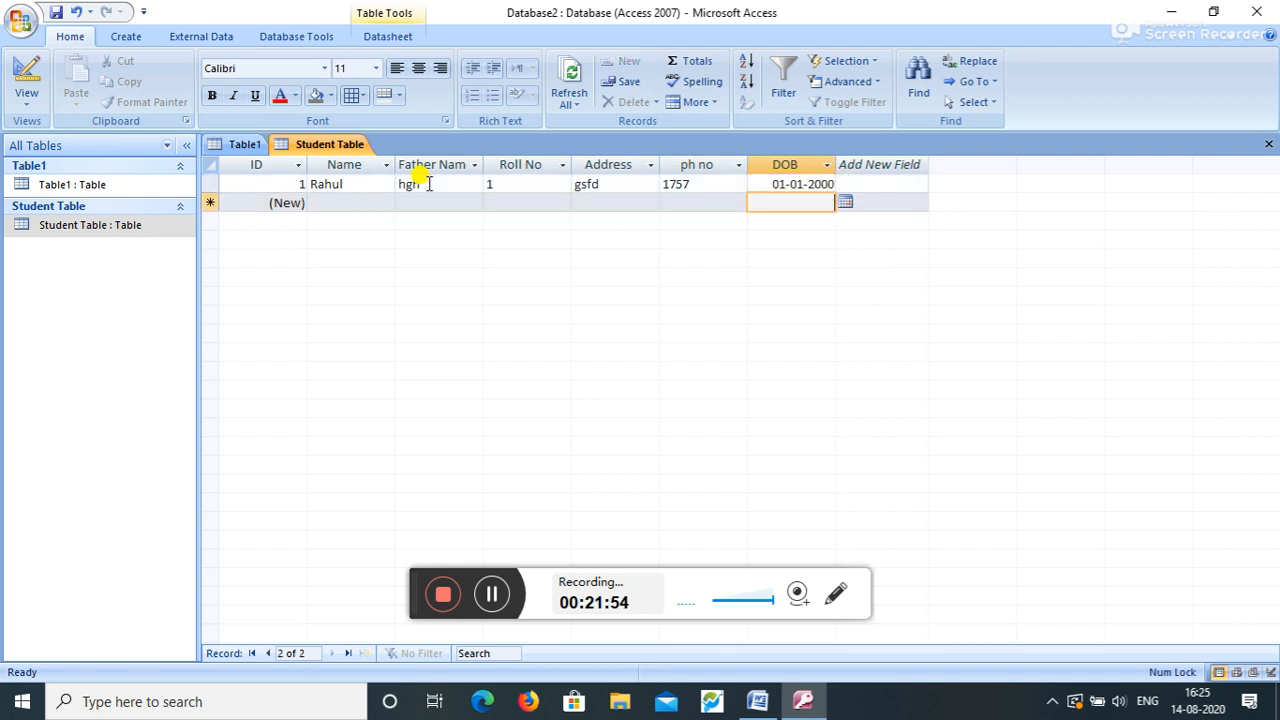
key("Left")
key("Left")
key("Left")
key("Left")
key("Left")
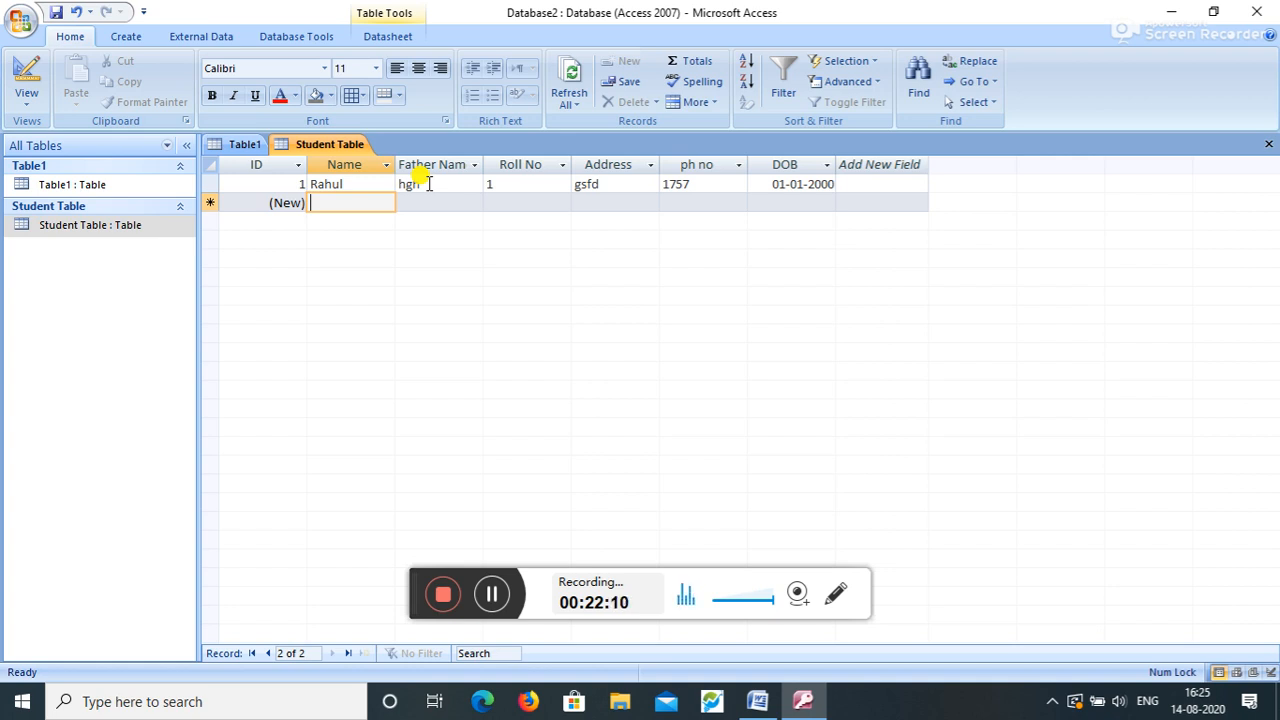
- Switch to the Word document and review the list of Access topics and data types
left_click(757, 701)
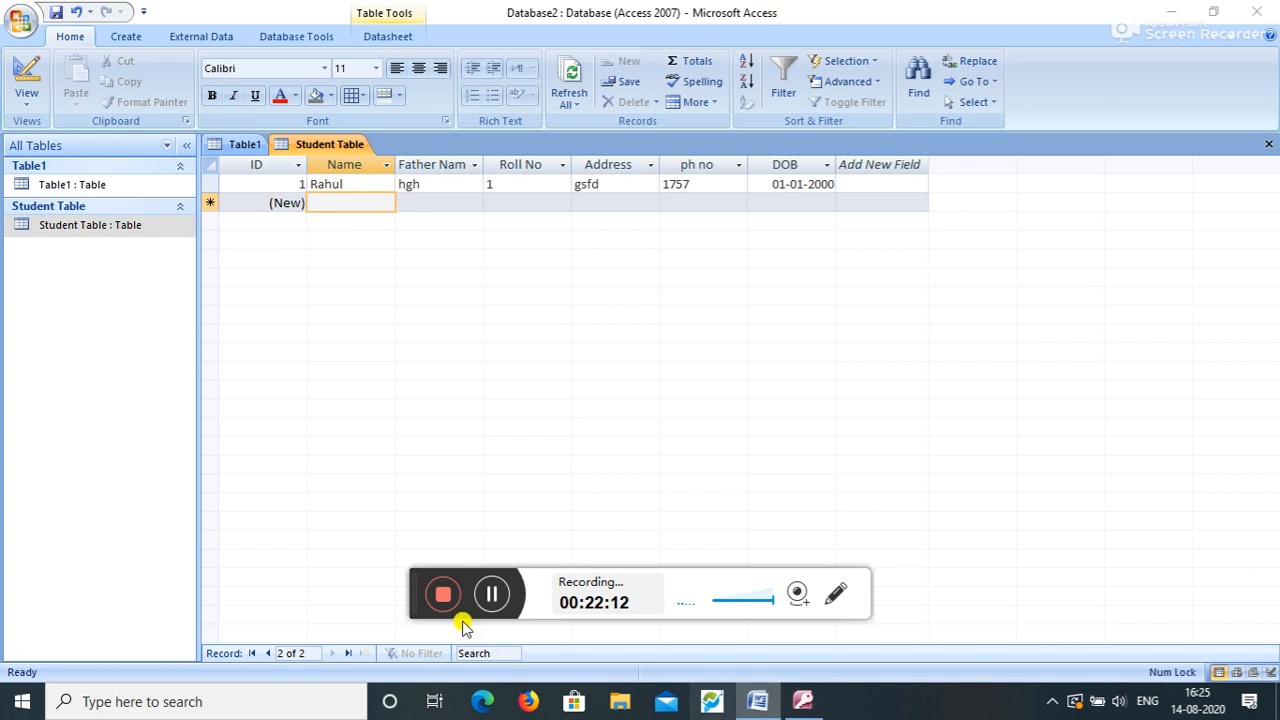
scroll(425, 520, "down", 3)
scroll(423, 520, "up", 6)
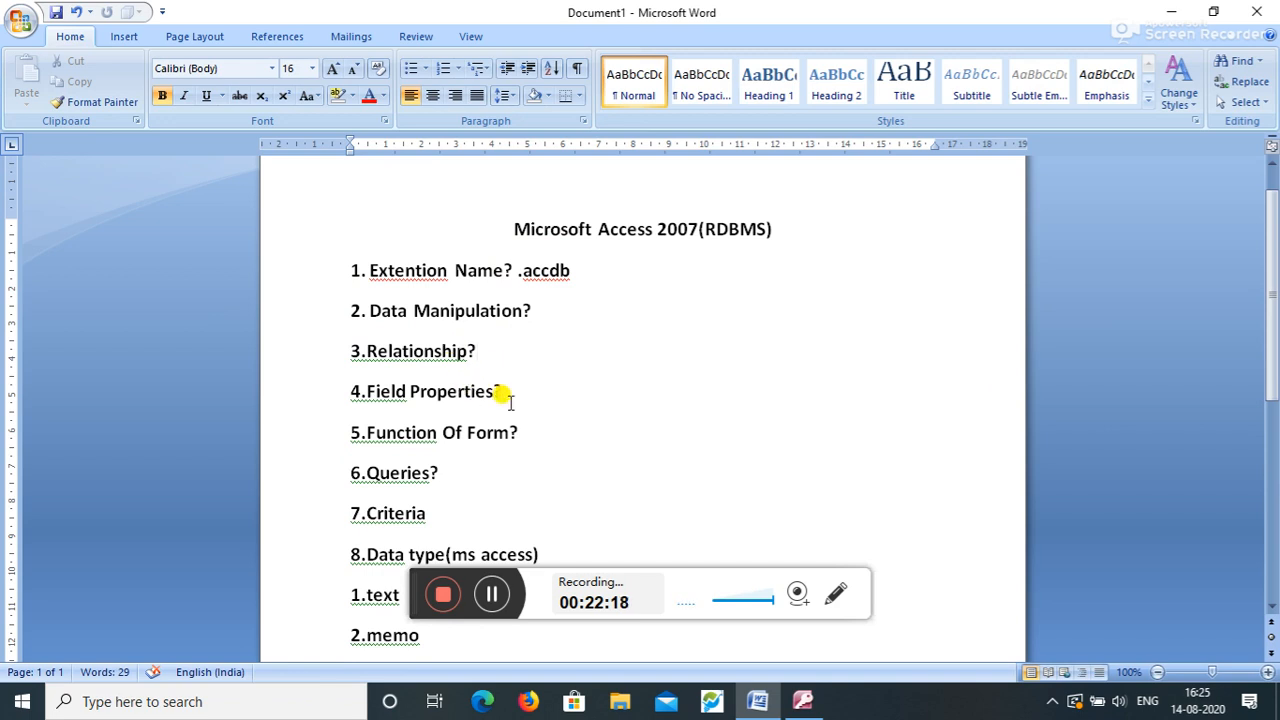
scroll(451, 480, "down", 1)
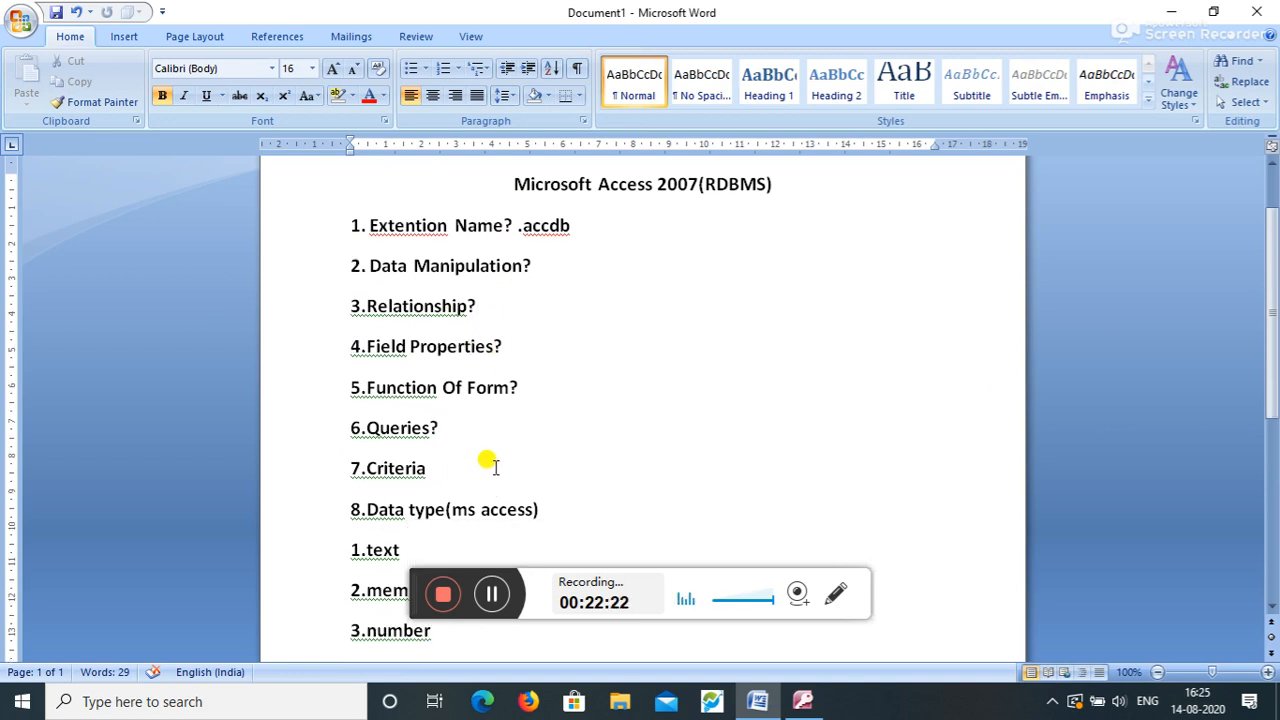
scroll(495, 467, "up", 2)
scroll(495, 467, "down", 10)
scroll(495, 467, "up", 10)
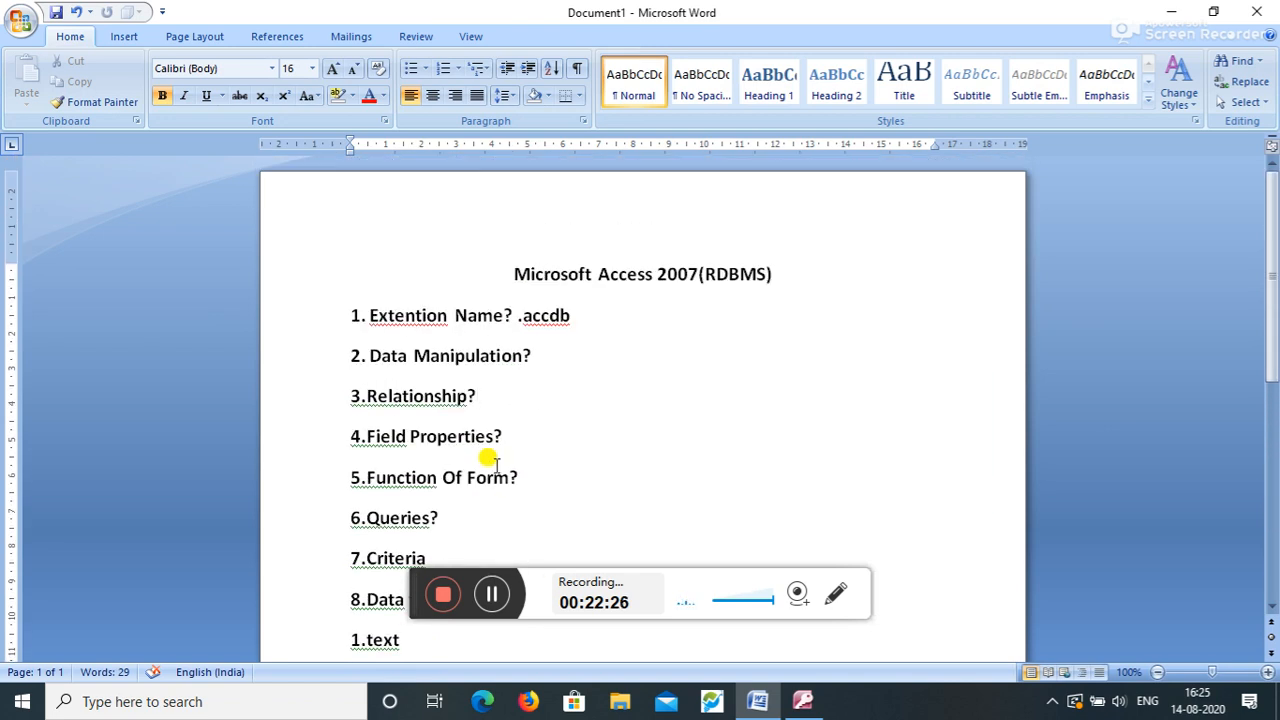